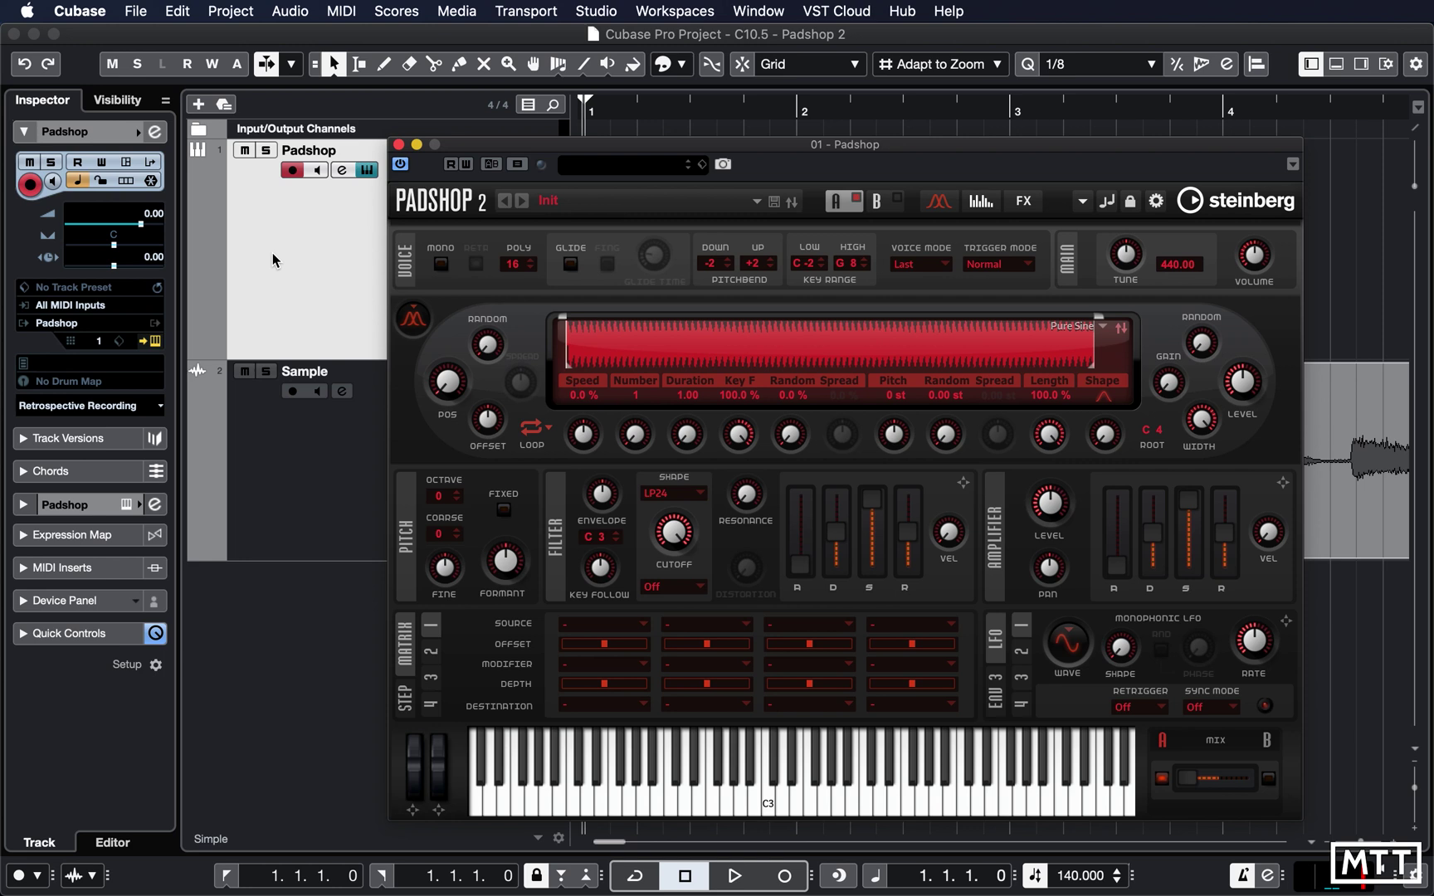
Look through Padshop's layers A and B, plus its arpeggiator and effects pages, ending on layer A.
left_click_drag(896, 147, 845, 137)
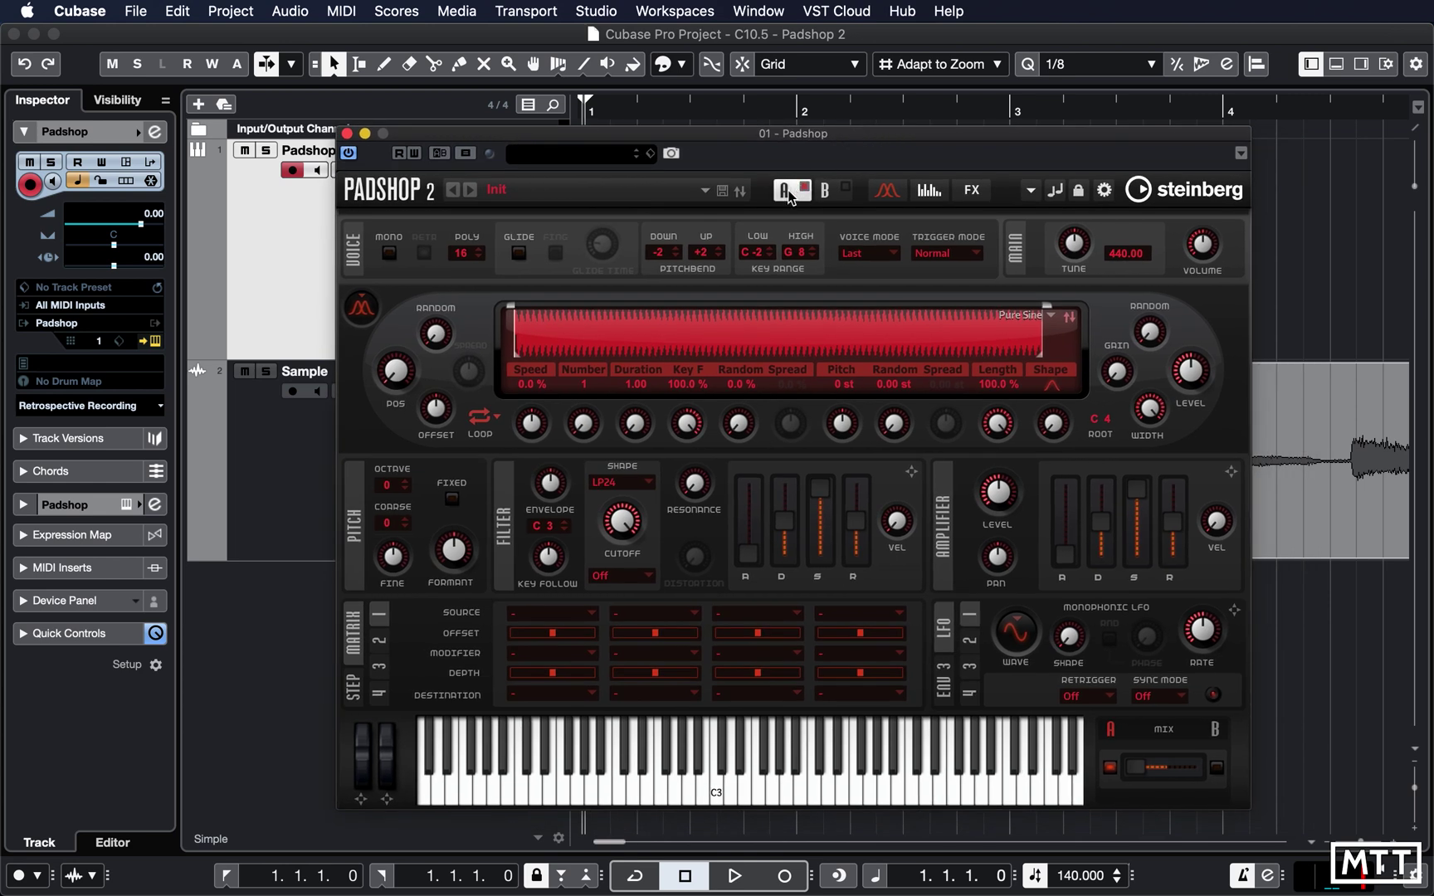
left_click(827, 193)
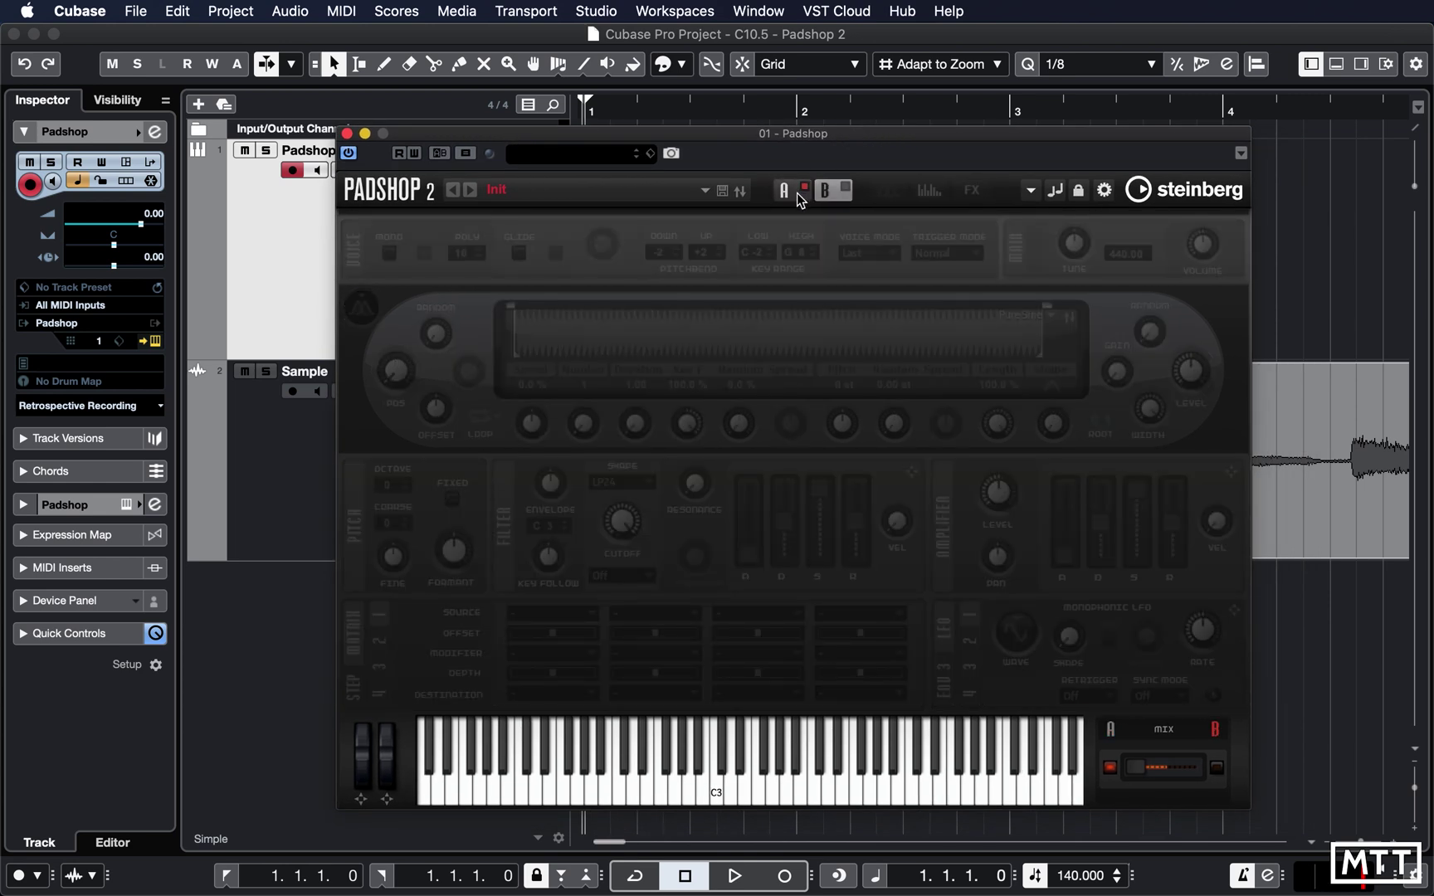
left_click(795, 192)
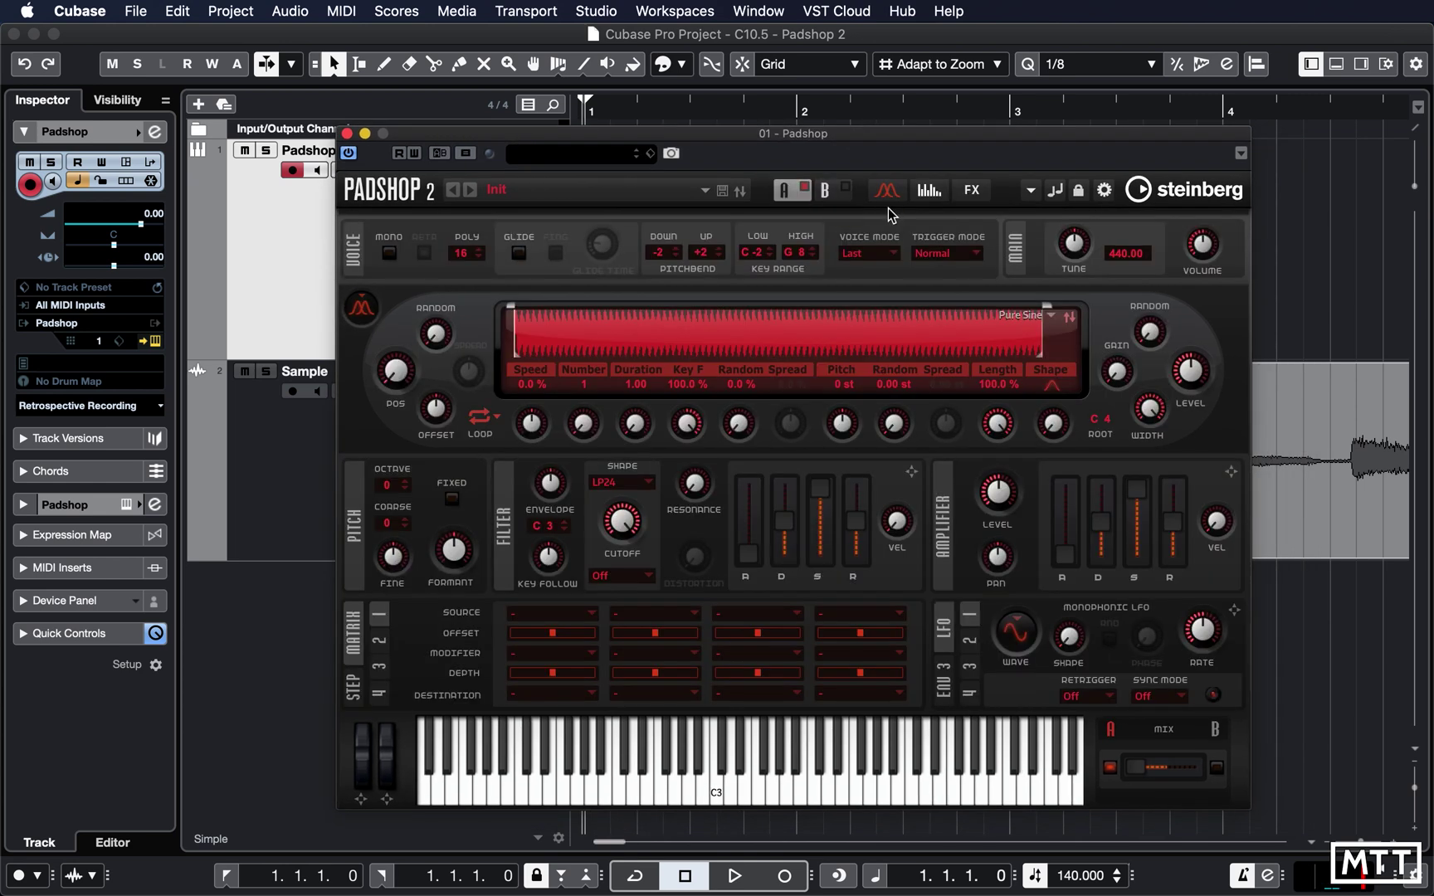
left_click(924, 201)
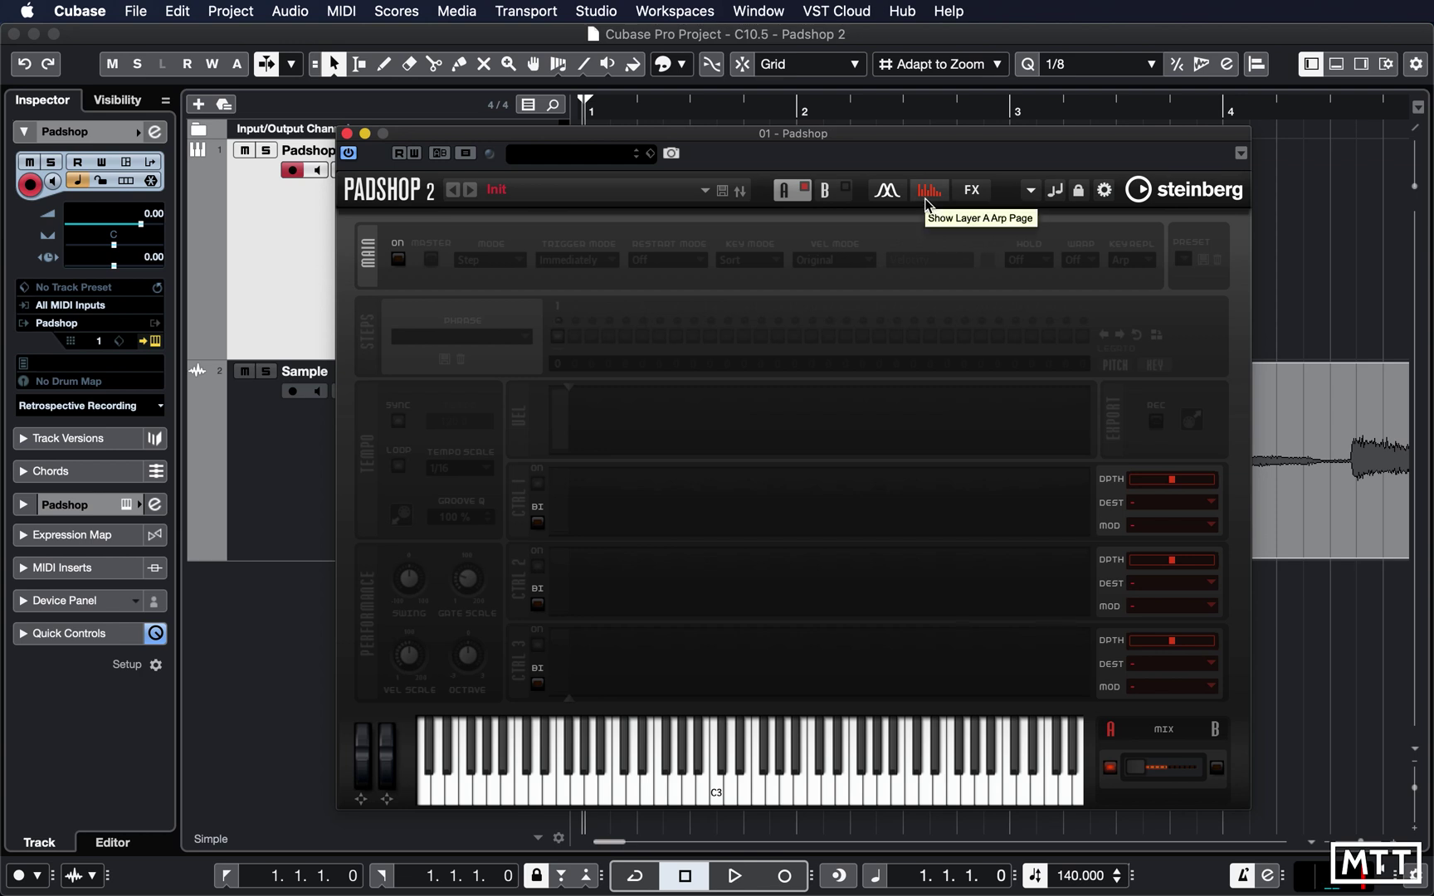
left_click(970, 192)
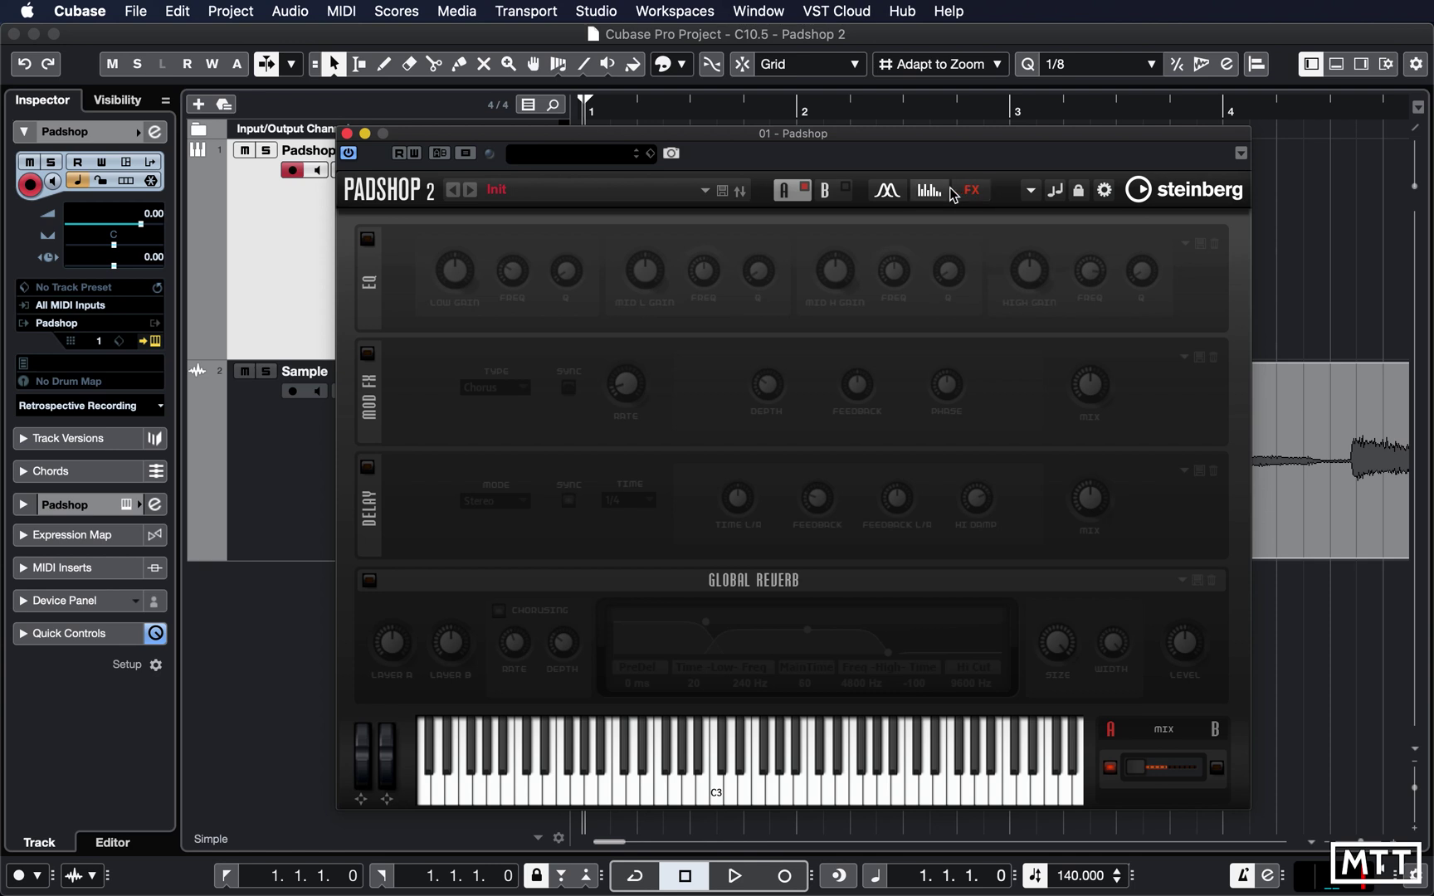
left_click(929, 190)
left_click(884, 192)
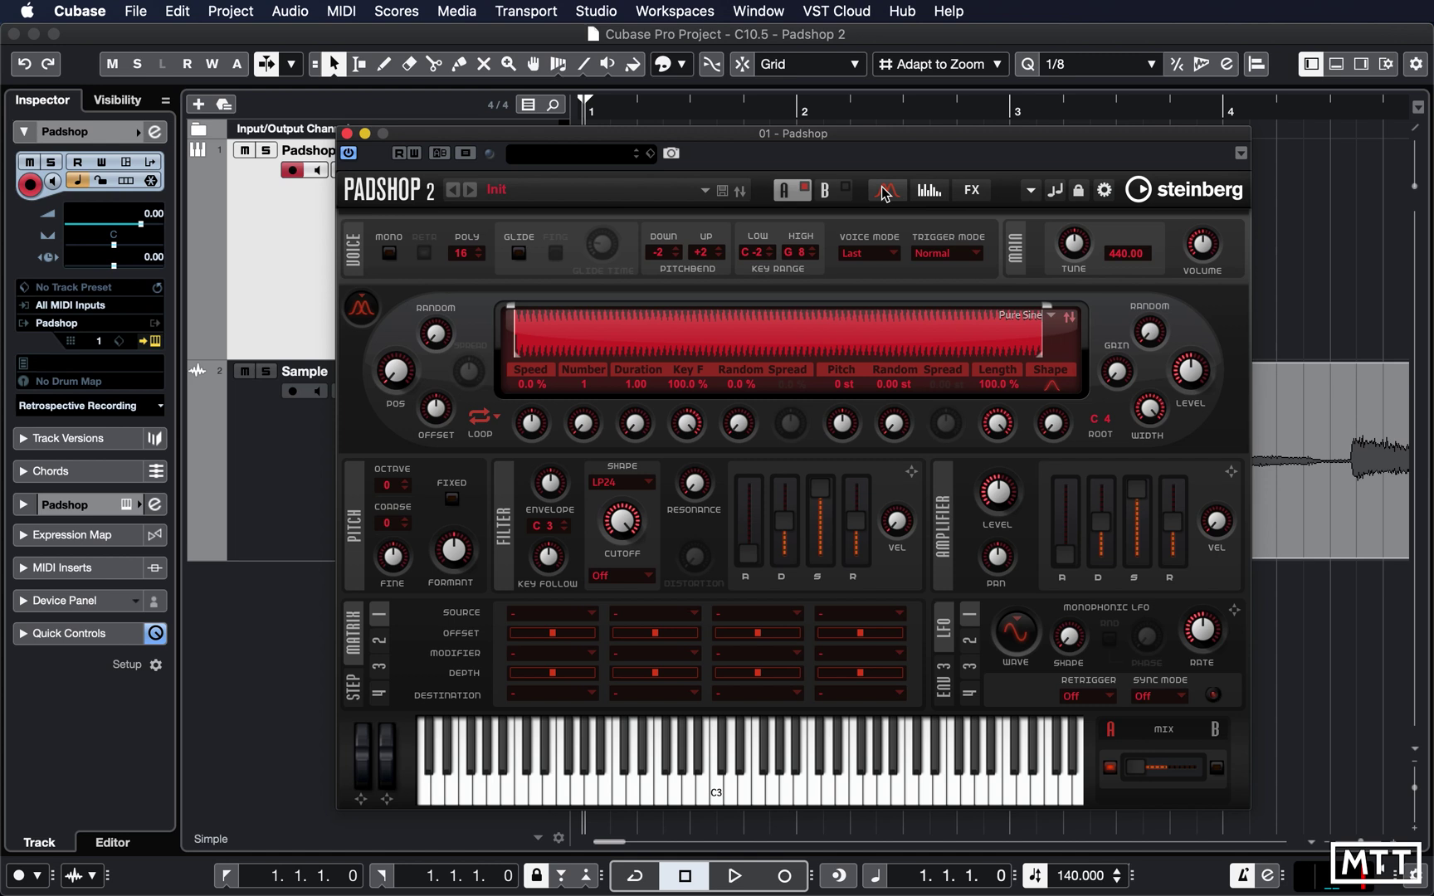
left_click(824, 190)
left_click(790, 191)
left_click(836, 194)
left_click(791, 191)
Search 'ver' in the preset browser and load the Vermicular preset.
left_click(571, 190)
scroll(603, 446, "down", 10)
scroll(603, 446, "down", 5)
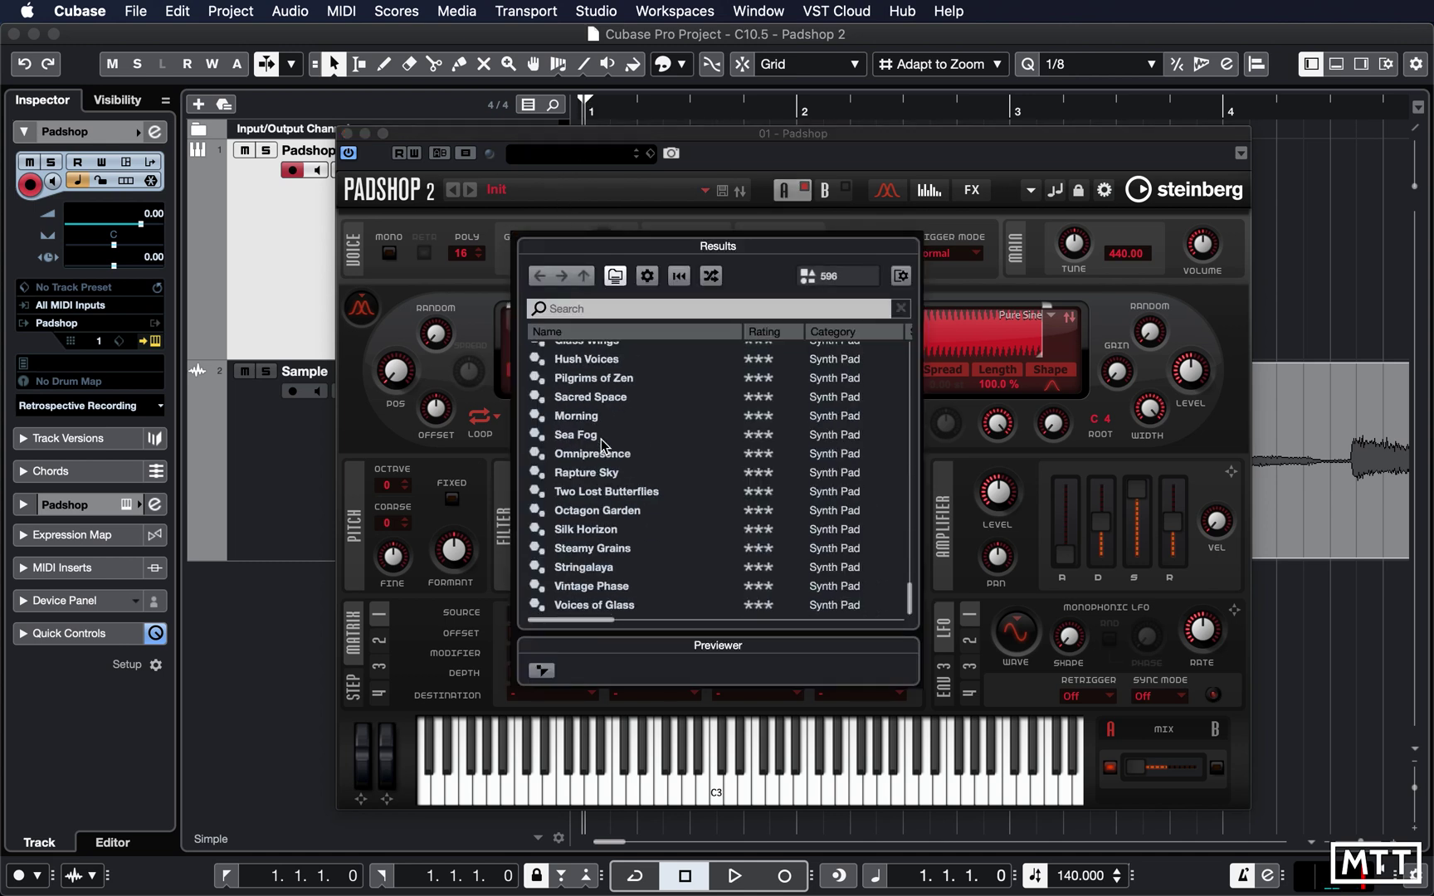
left_click(594, 308)
type("ver")
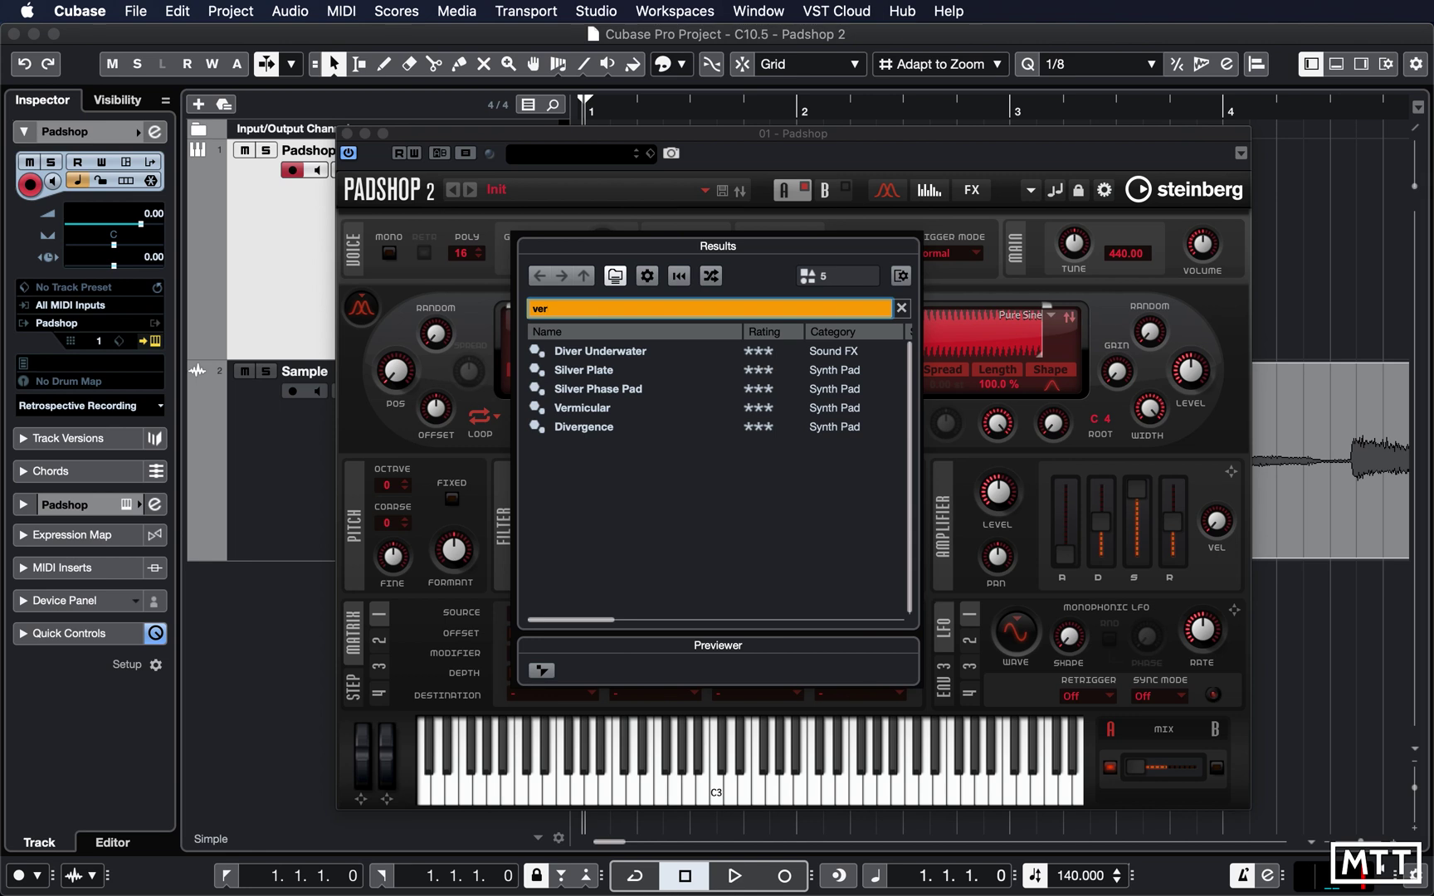
double_click(573, 408)
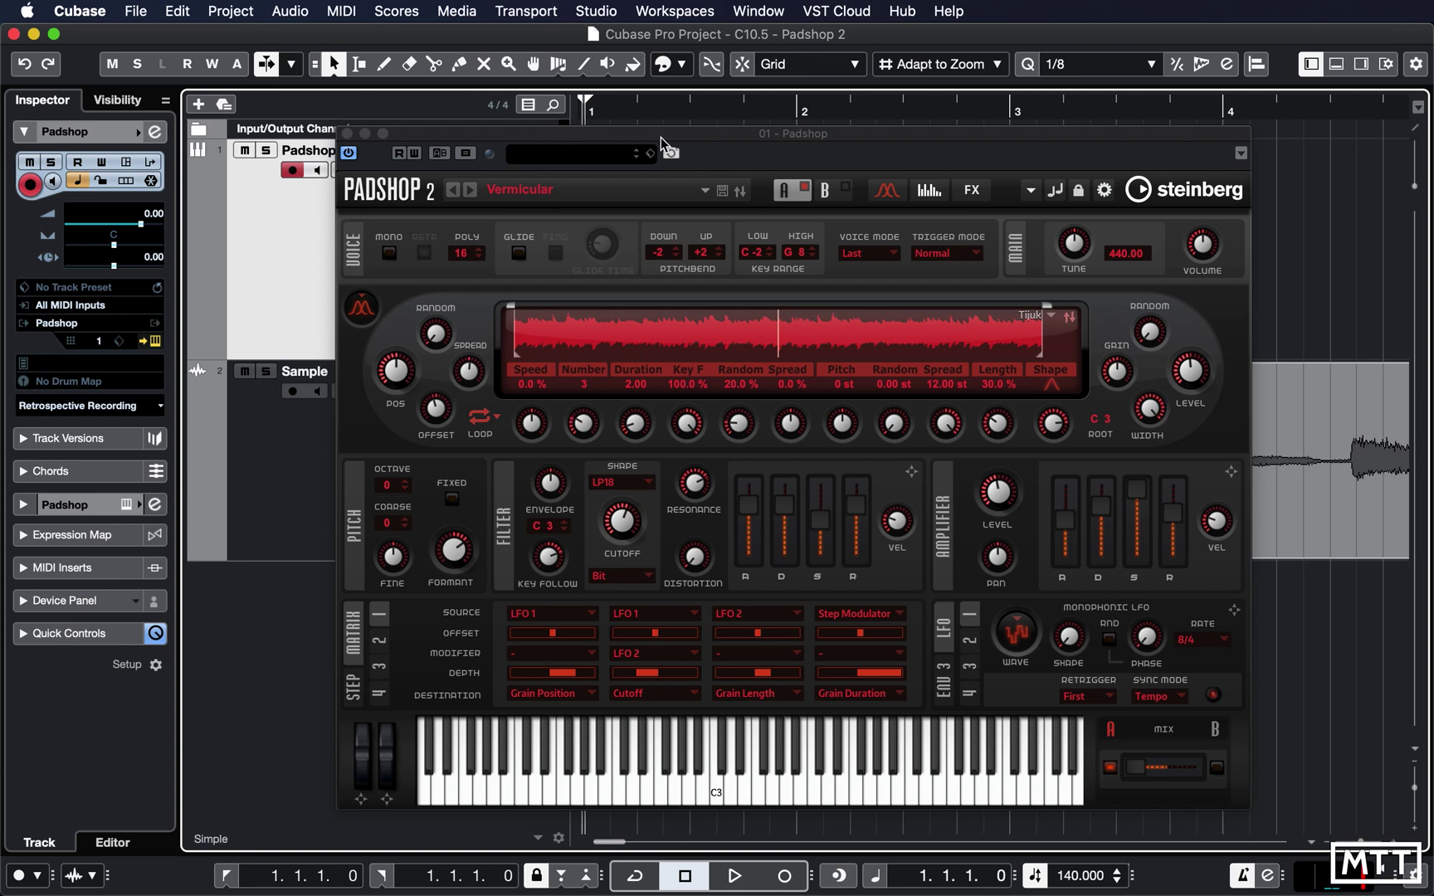
left_click_drag(663, 136, 606, 127)
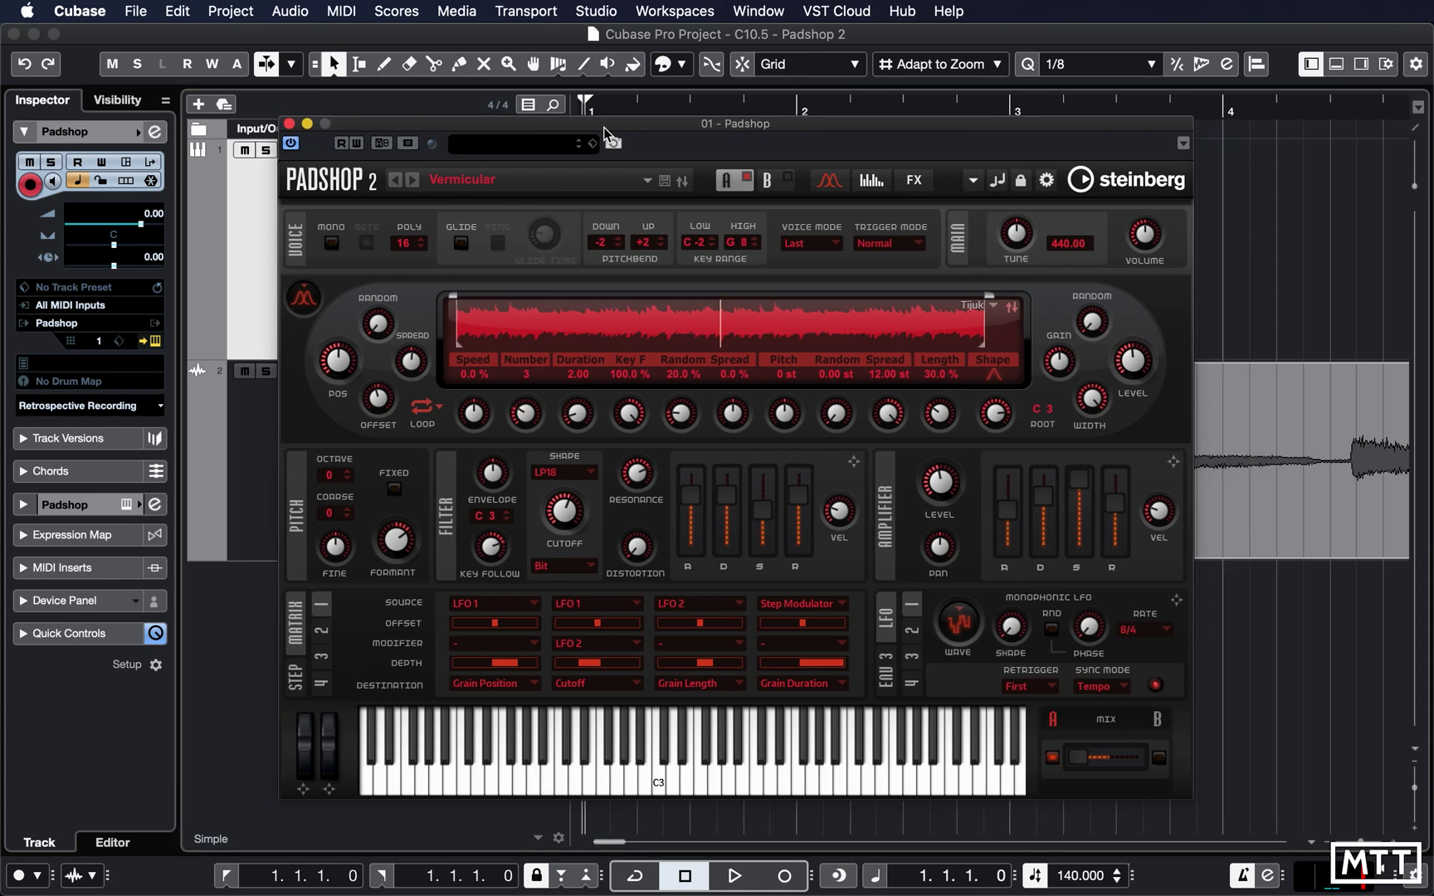
Switch layer A's oscillator type from granular to spectral.
left_click(306, 301)
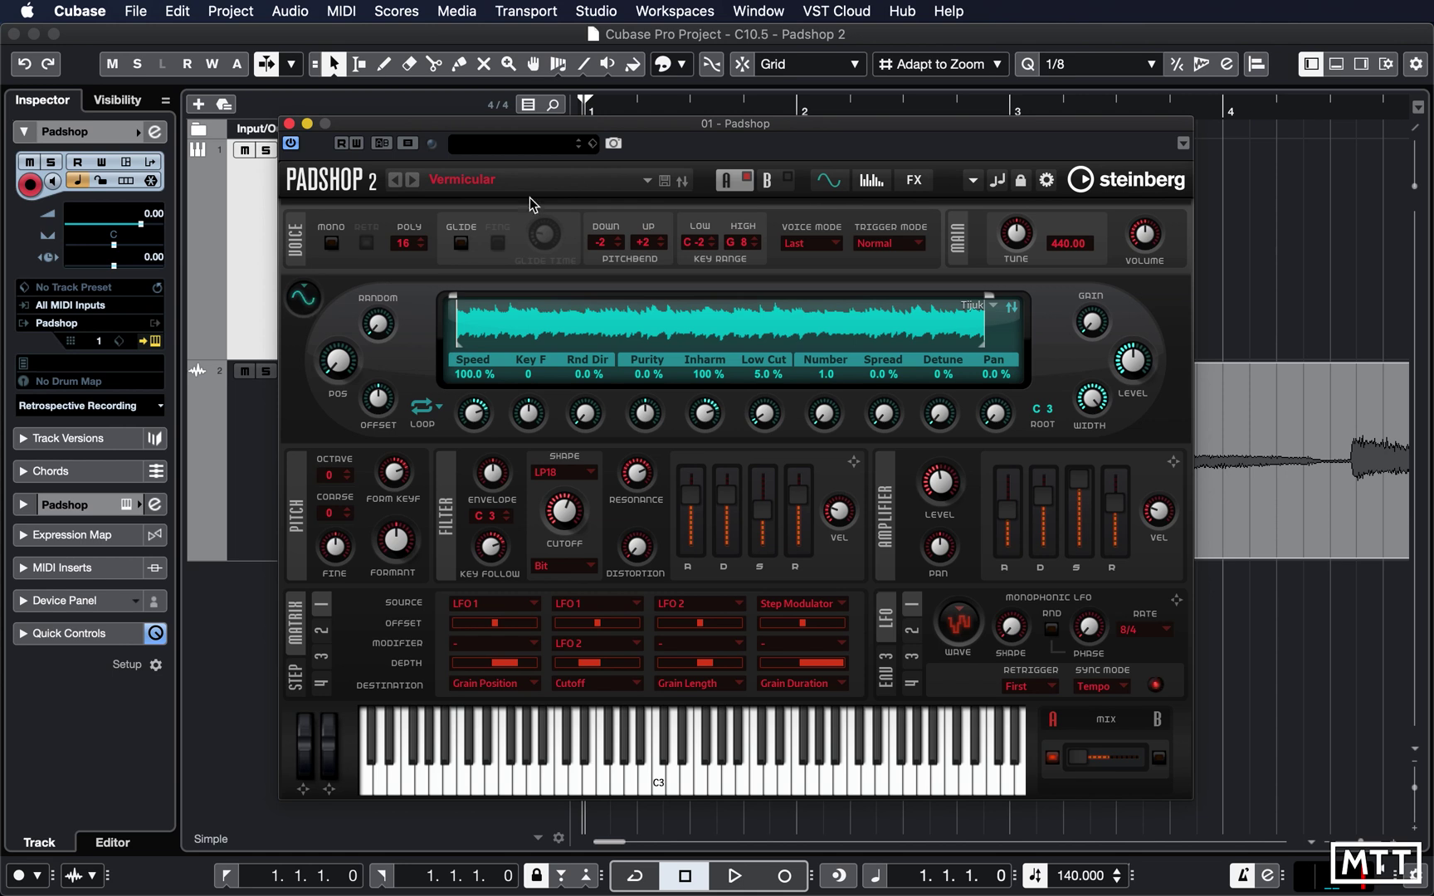
Step through modulation matrix pages 2, 3, 4 and 1, ending on page 3.
left_click_drag(703, 130, 760, 143)
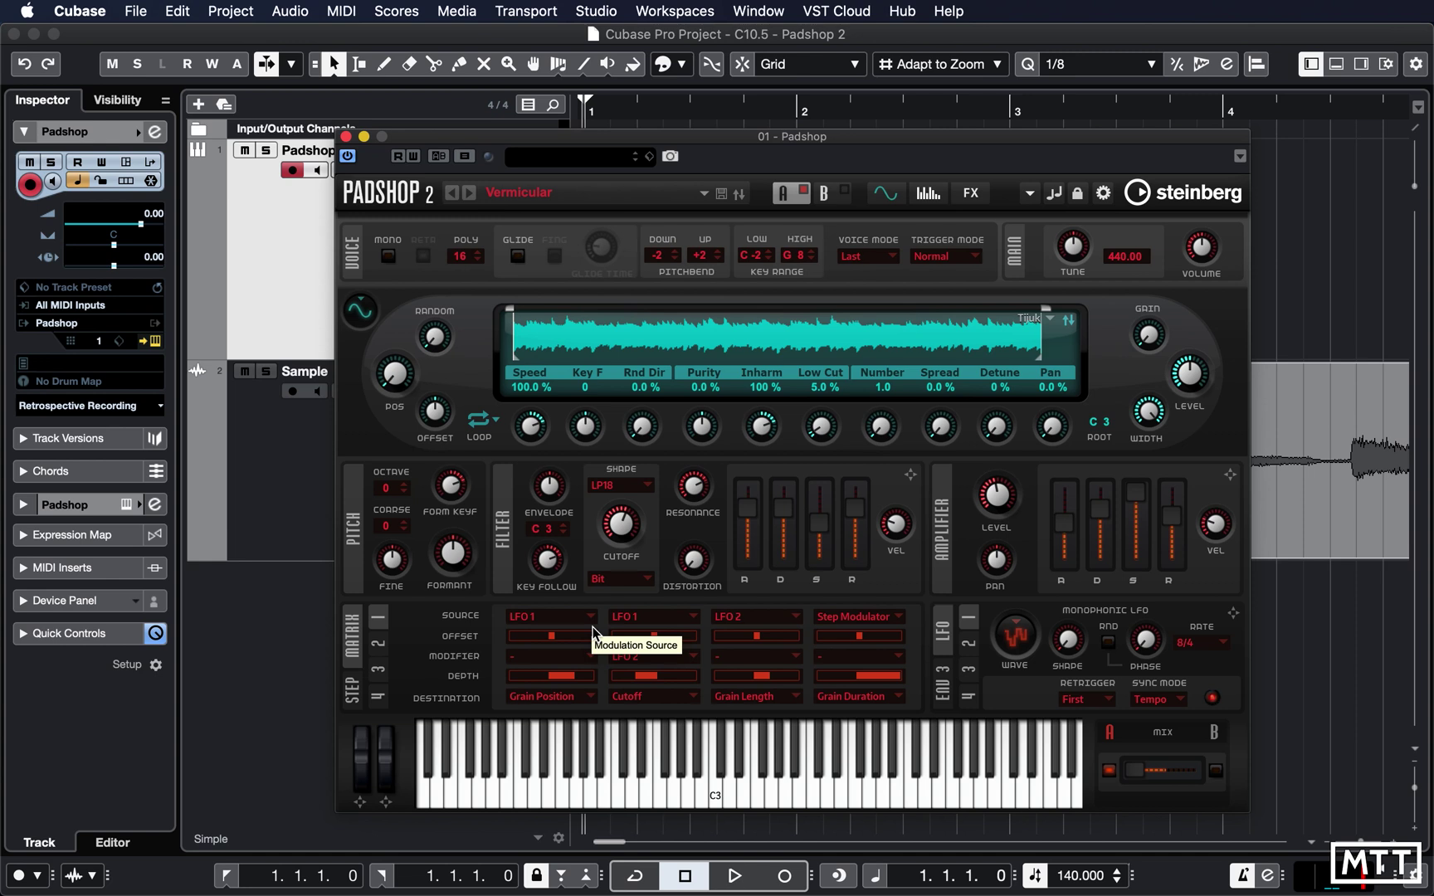
left_click(378, 644)
left_click(378, 668)
left_click(378, 696)
left_click(378, 644)
left_click(378, 618)
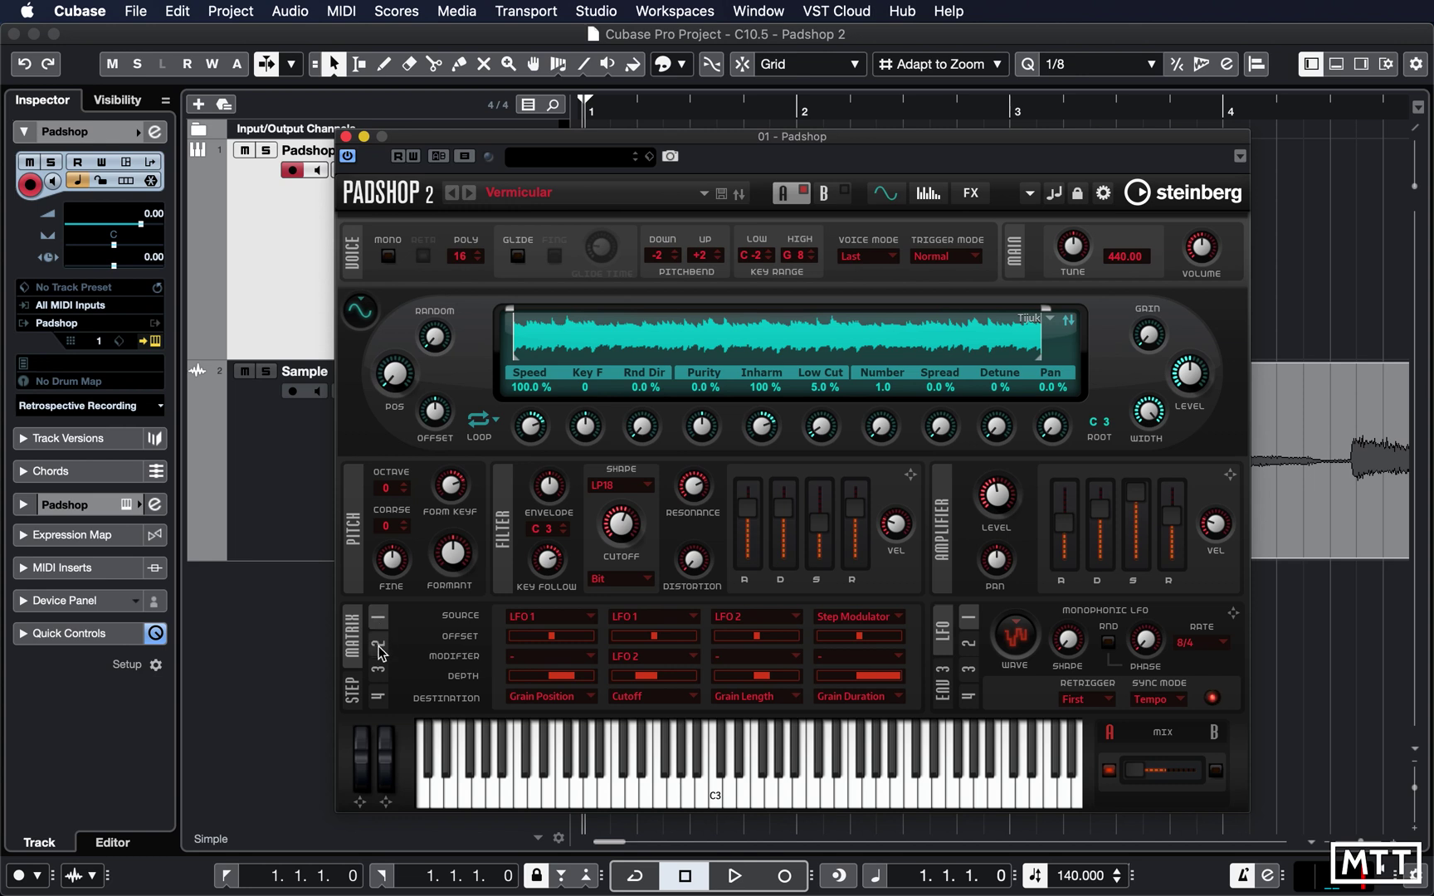
left_click(378, 669)
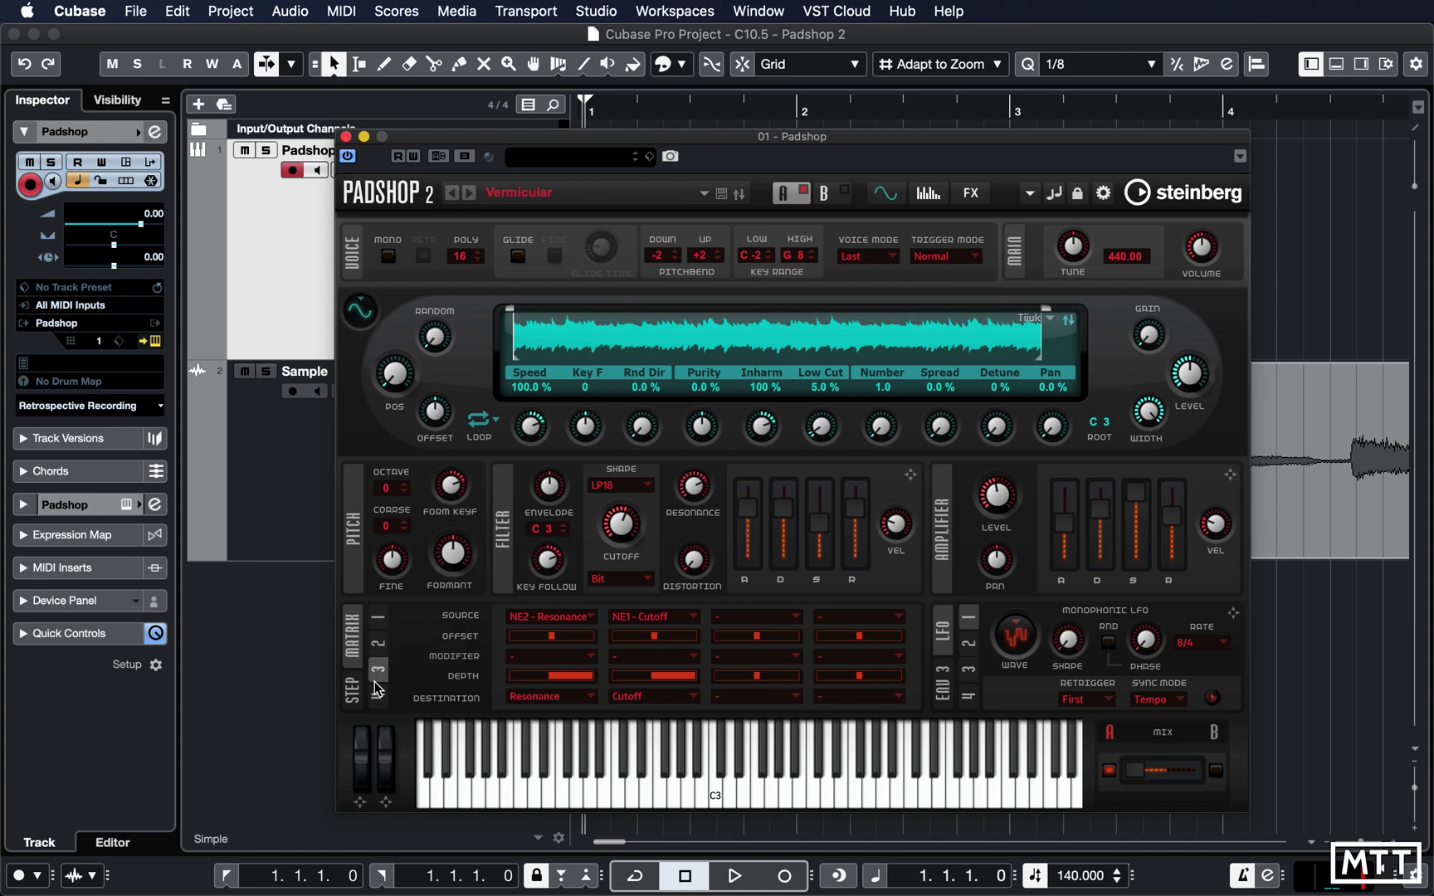
left_click(796, 617)
scroll(784, 699, "down", 2)
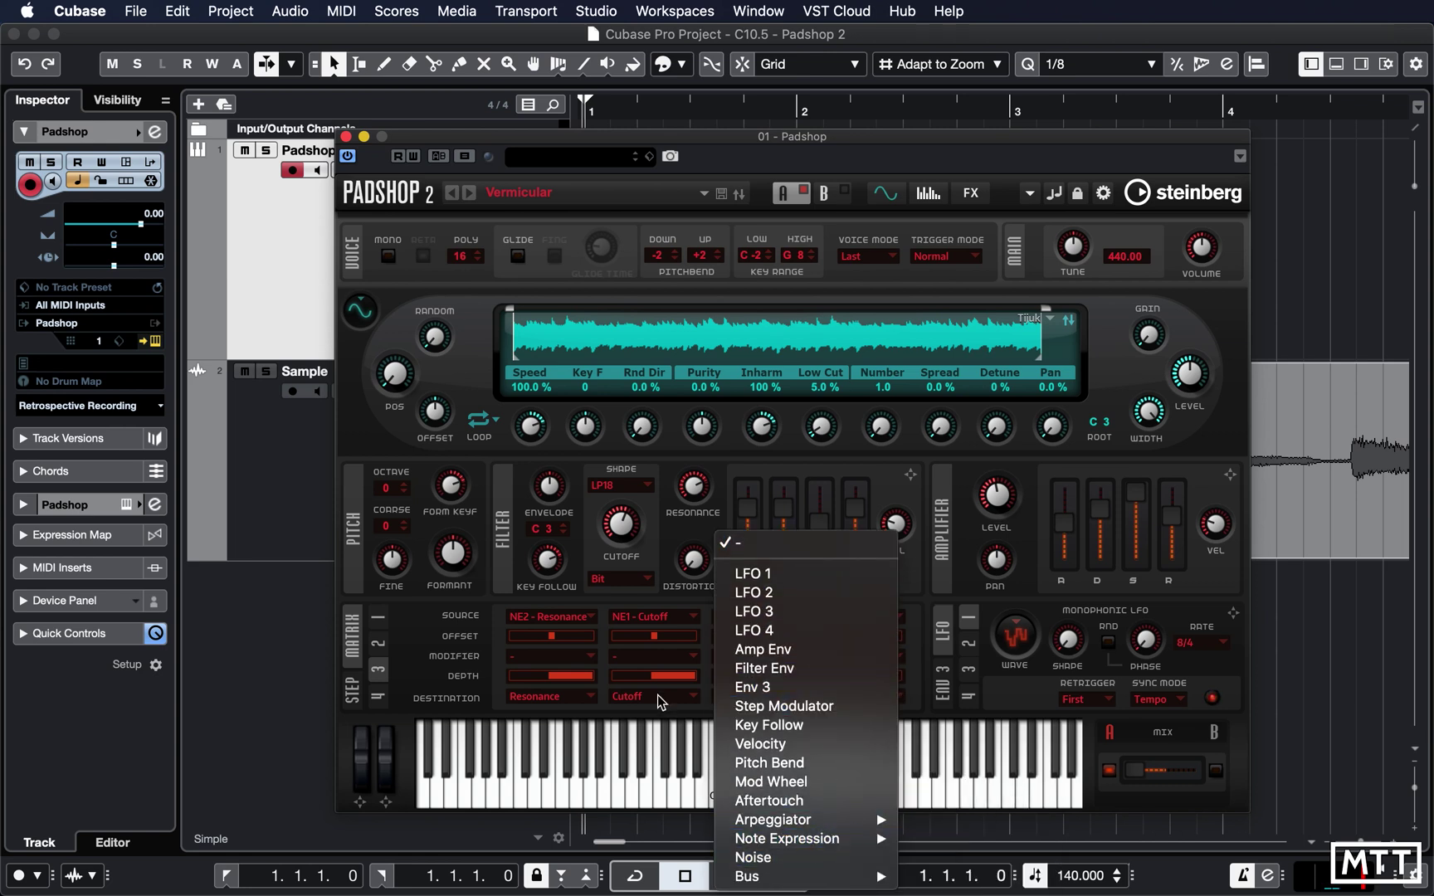
left_click(453, 651)
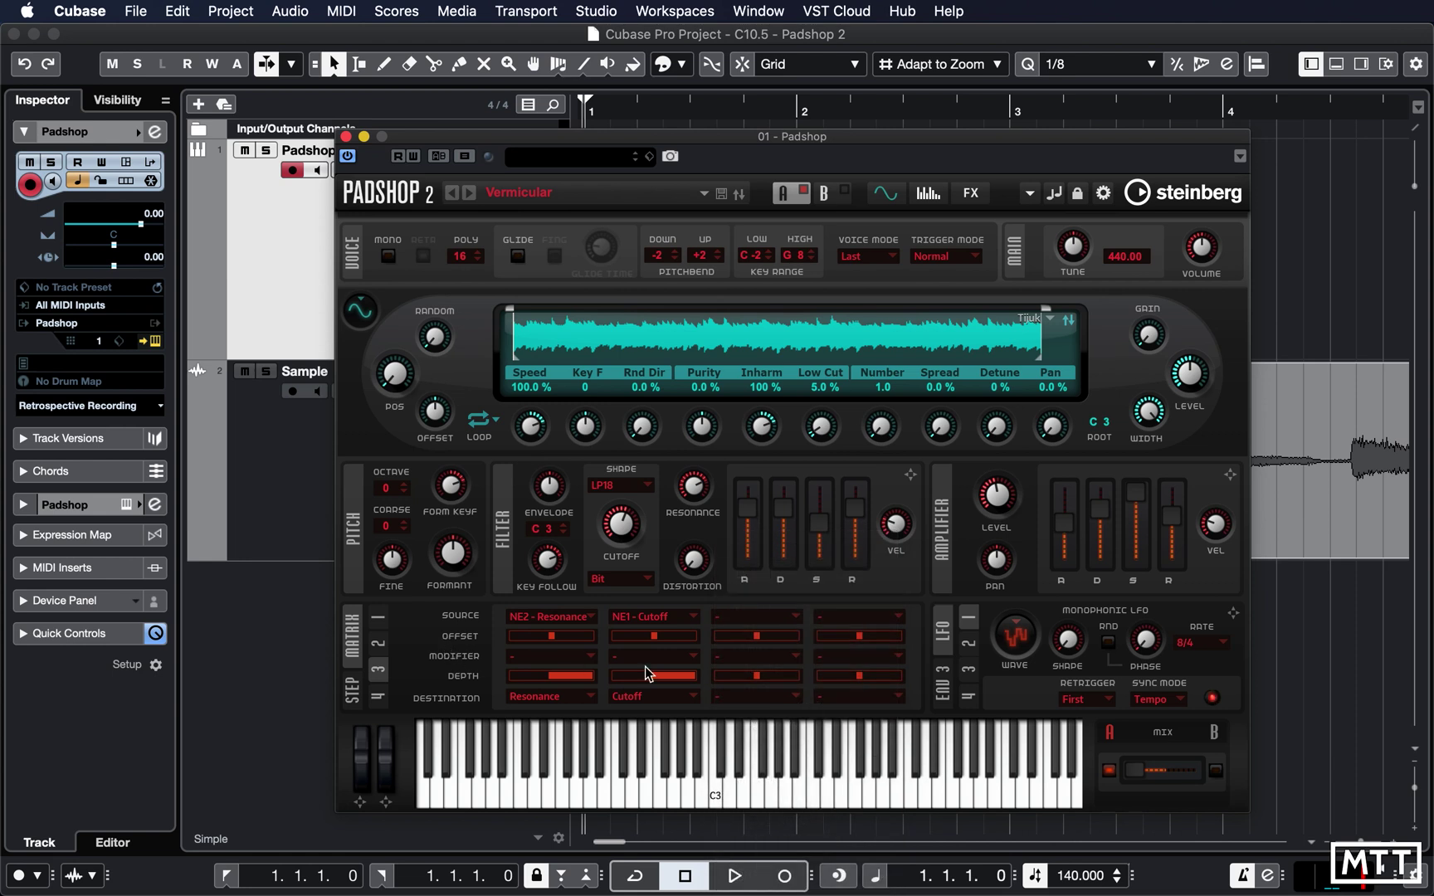
left_click(777, 667)
scroll(767, 746, "down", 3)
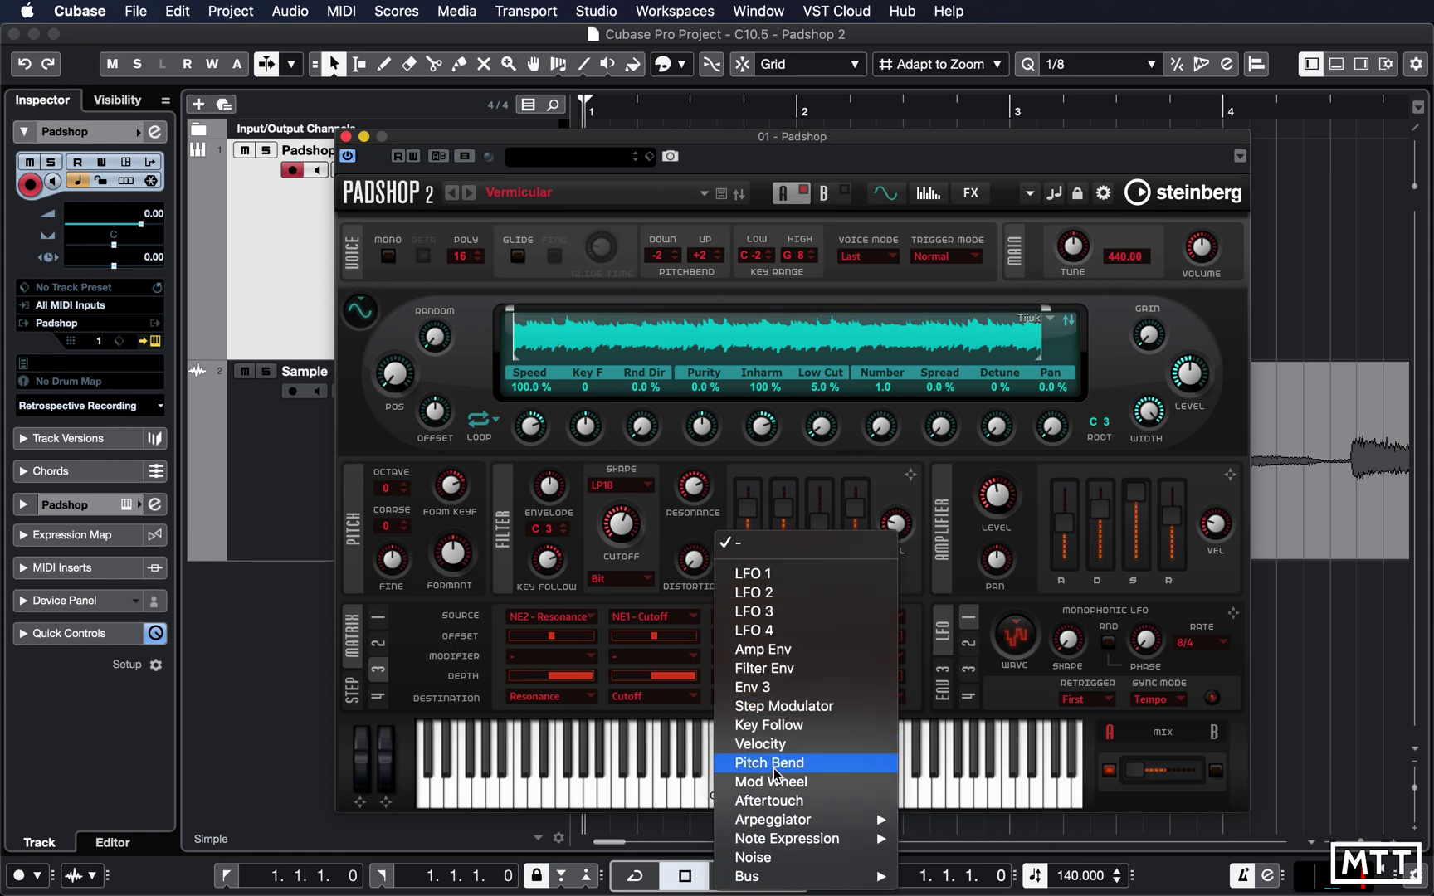
left_click(454, 695)
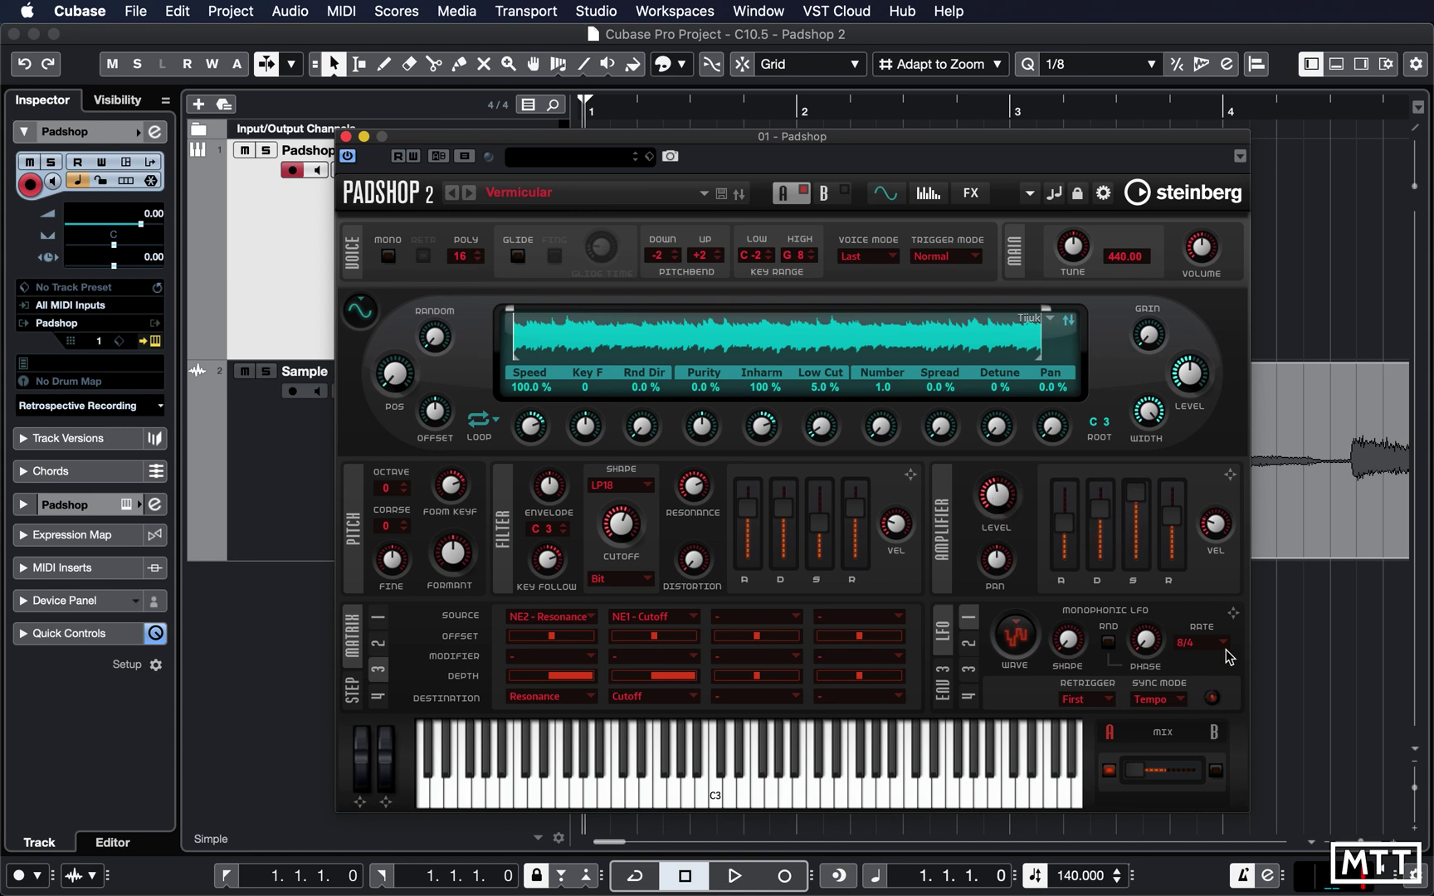
Route LFO 1 to Volume 1 and Filter Env to the spectral Number knob, then view slot 4's destinations.
left_click_drag(1234, 620, 991, 523)
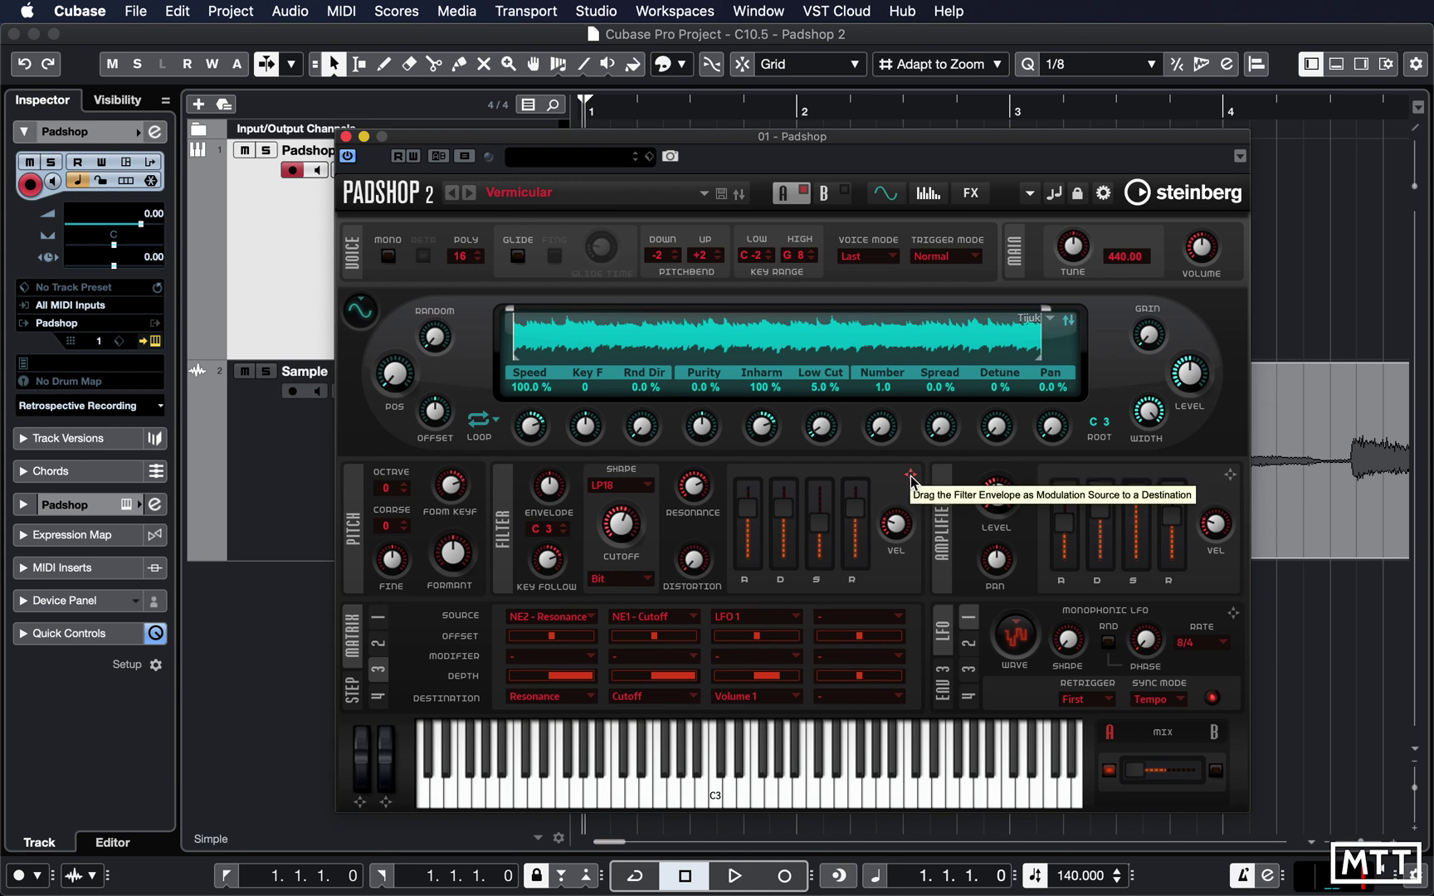
mouse_move(911, 480)
left_mouse_down()
mouse_move(883, 496)
mouse_move(865, 481)
mouse_move(912, 479)
left_mouse_up()
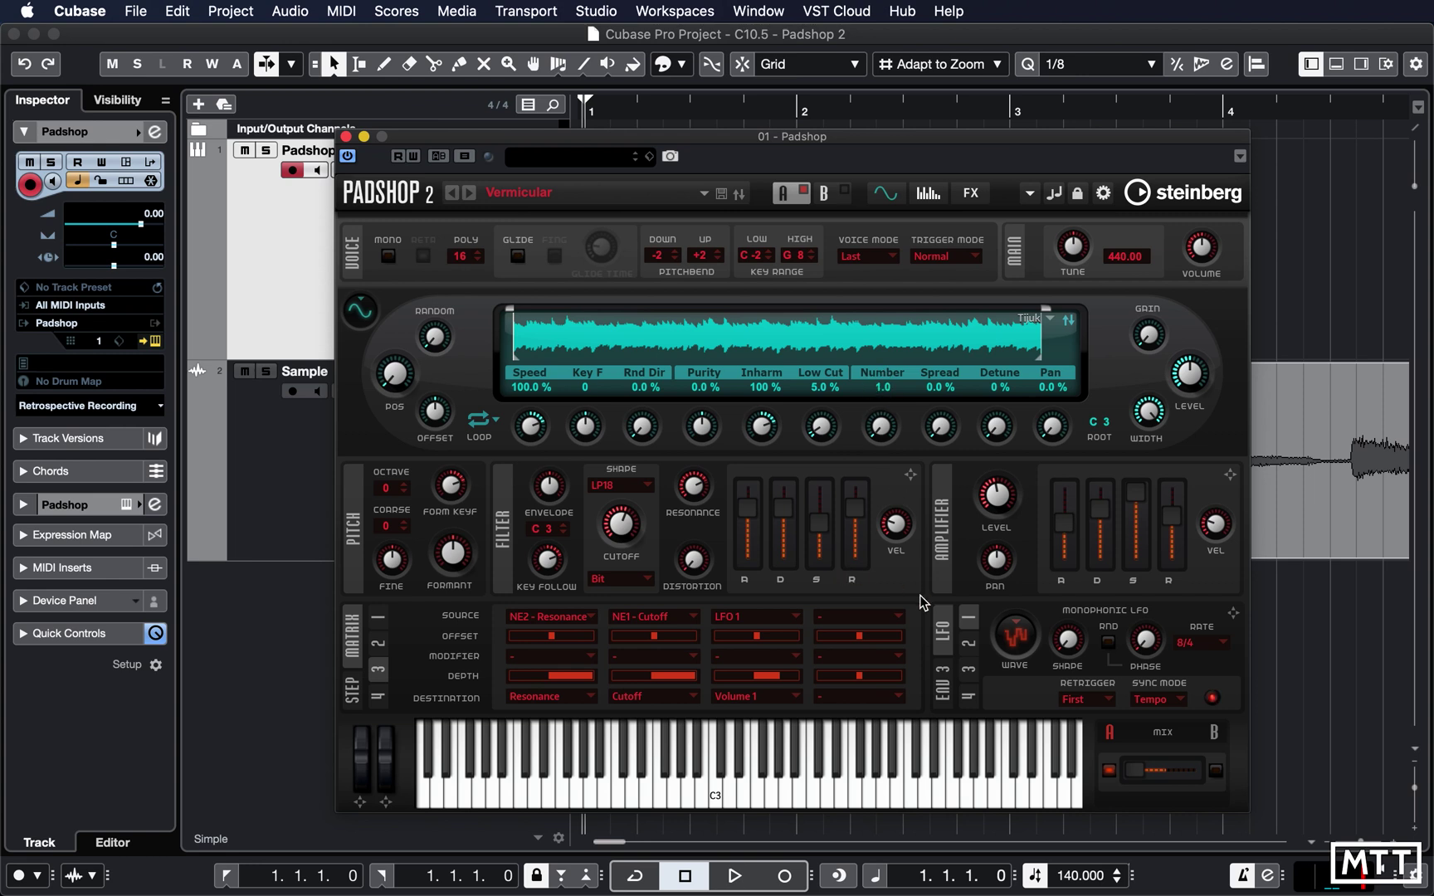
left_click_drag(912, 477, 892, 433)
mouse_move(890, 529)
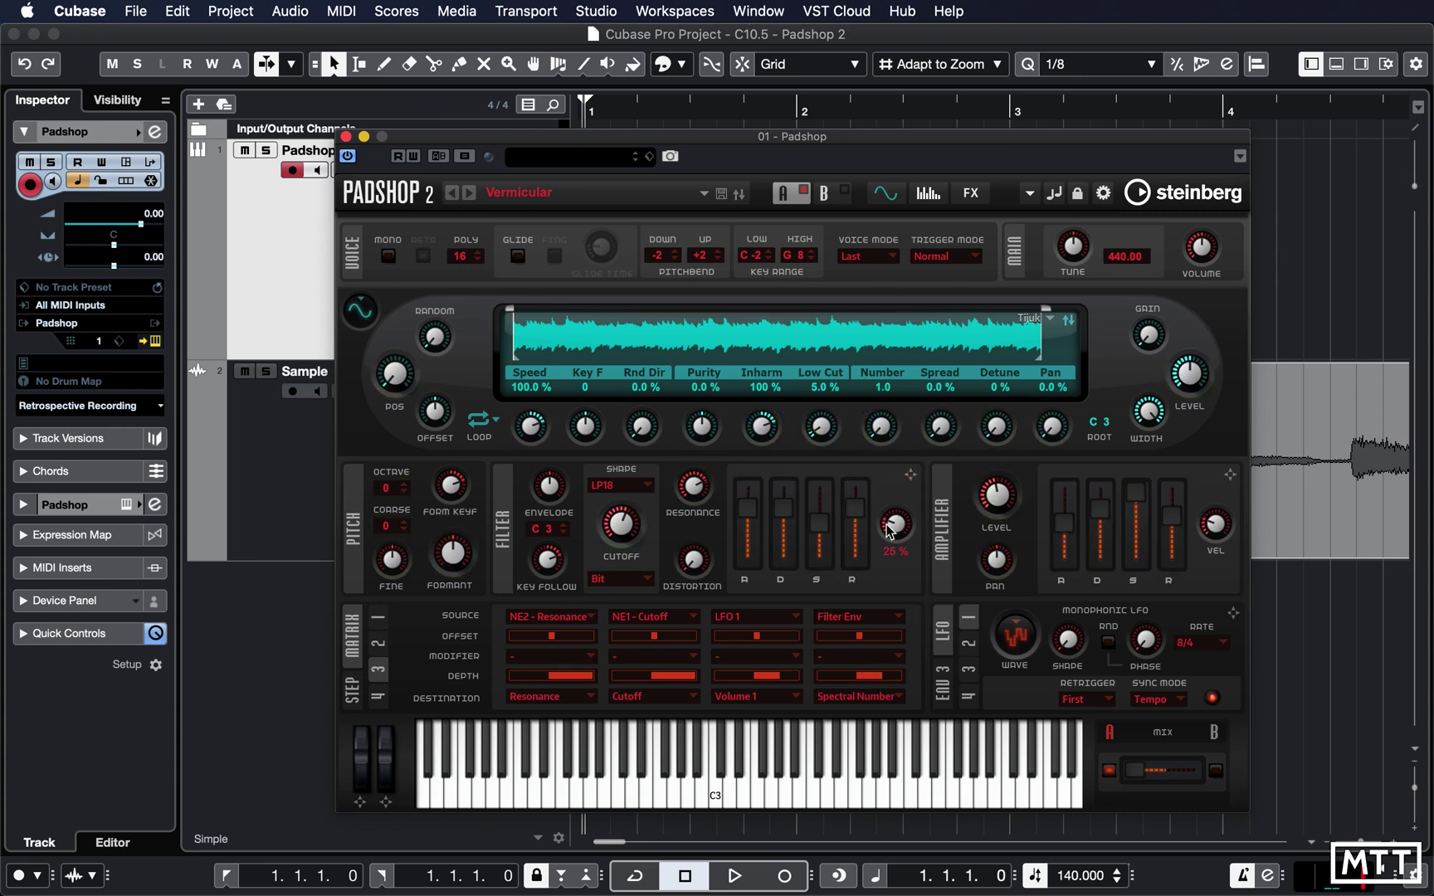
left_click(869, 699)
mouse_move(911, 695)
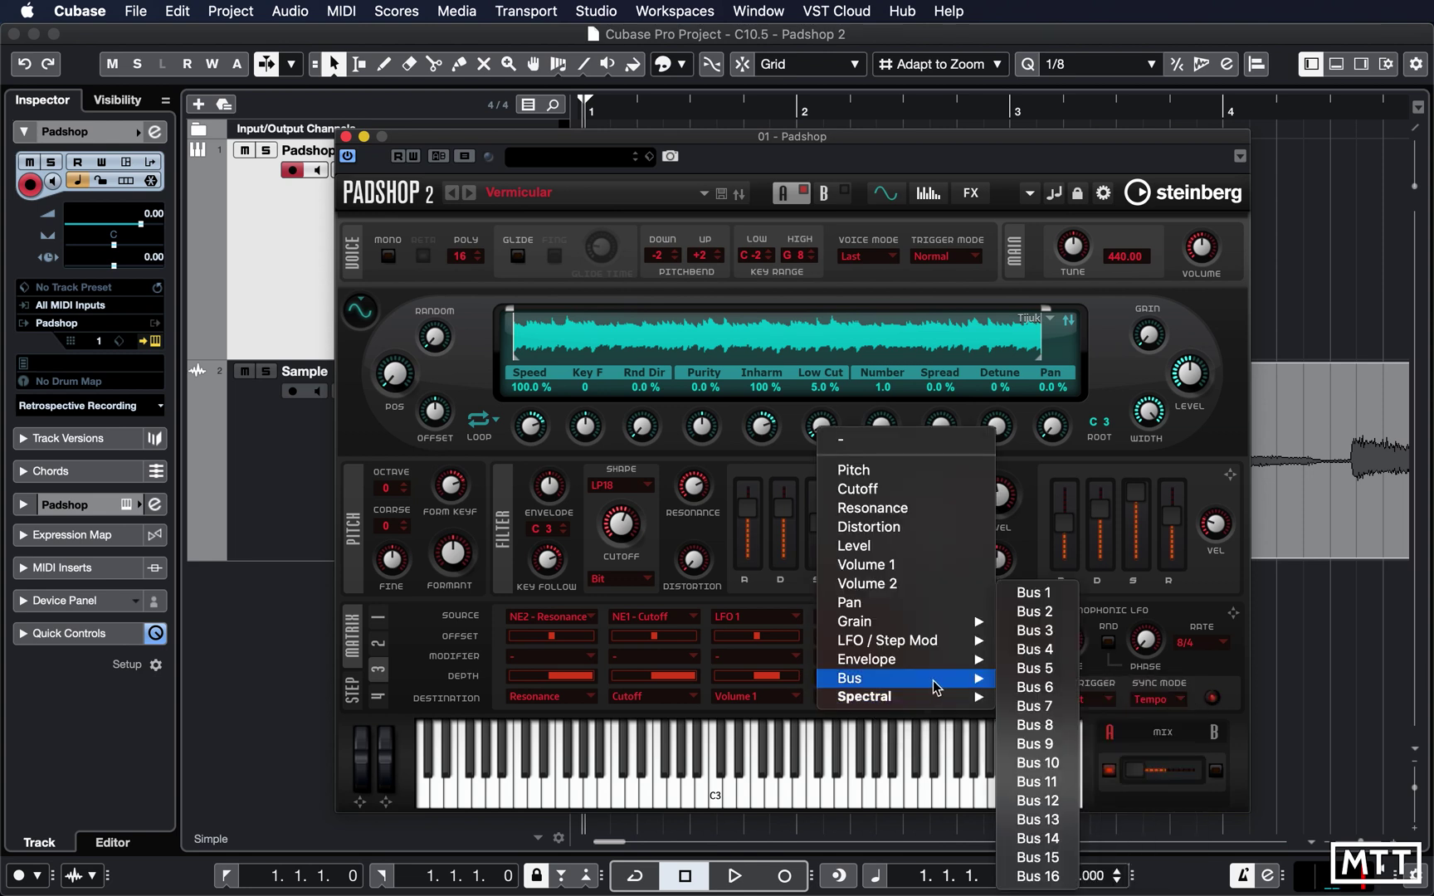
left_click(1116, 363)
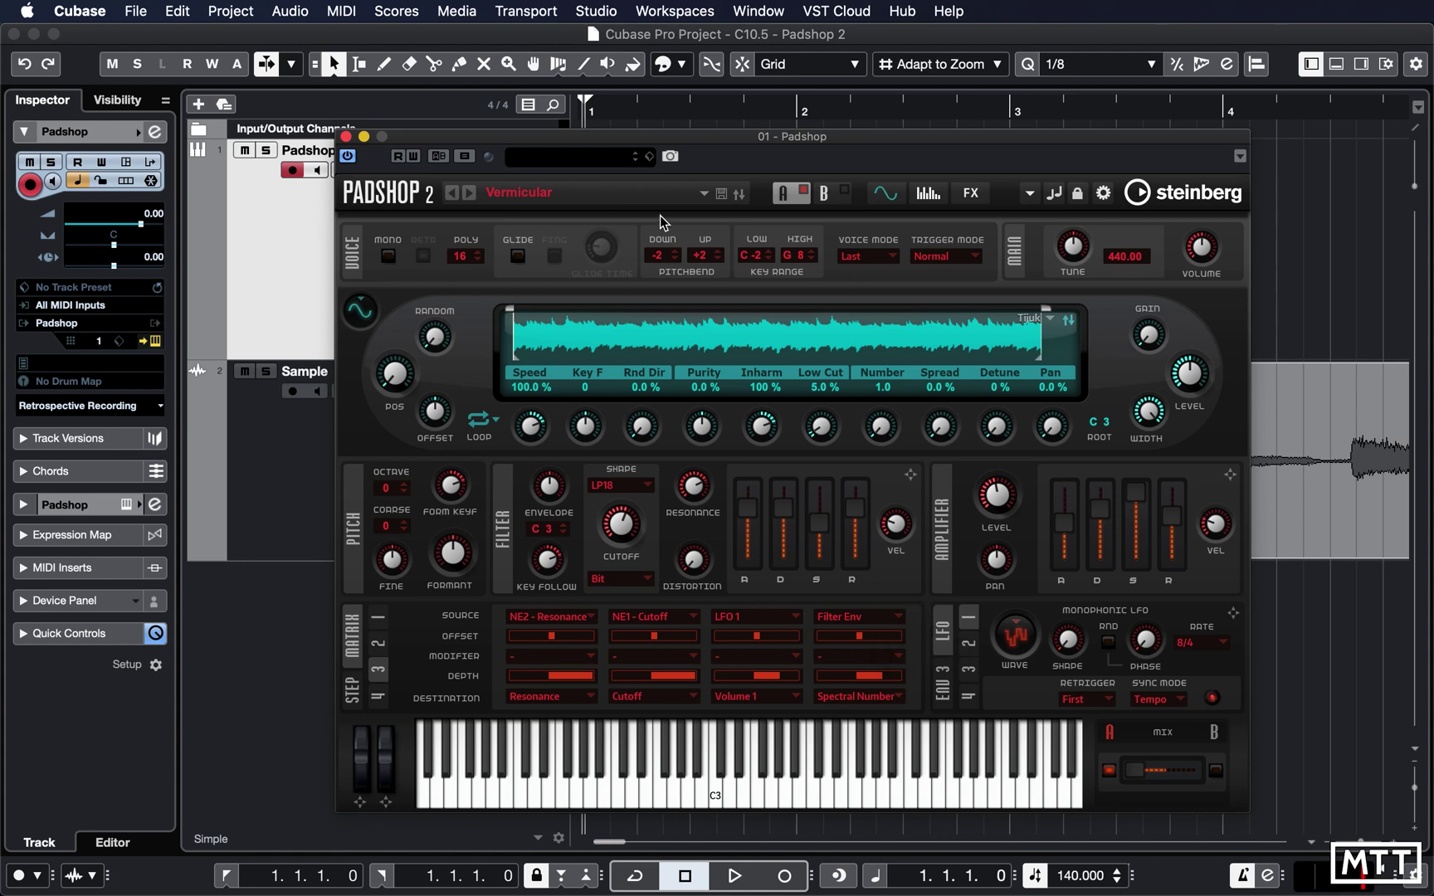
Search 'in' in the preset browser and load the Init preset.
left_click(565, 196)
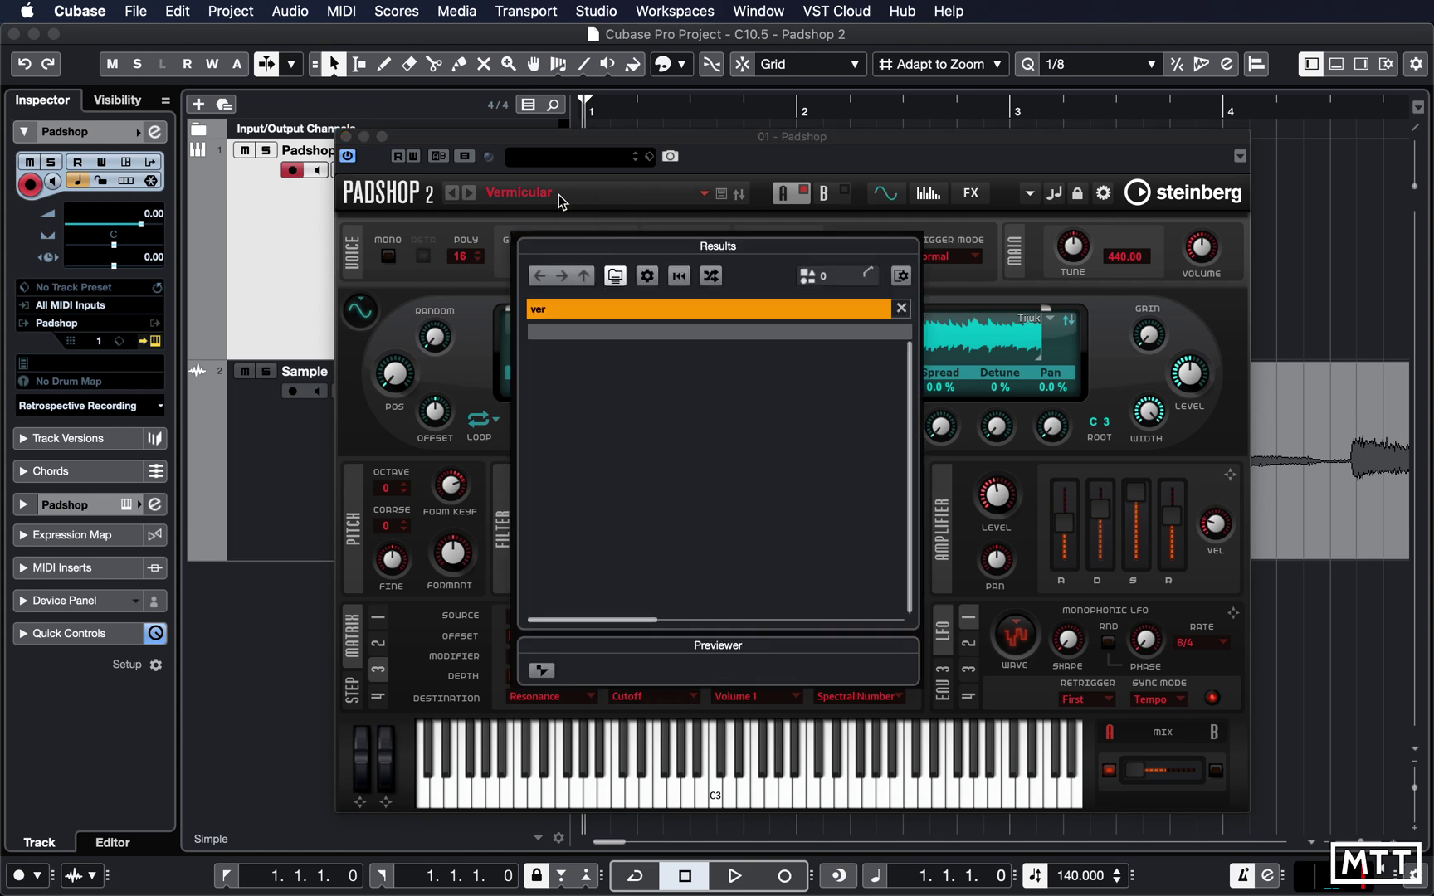
left_click(565, 309)
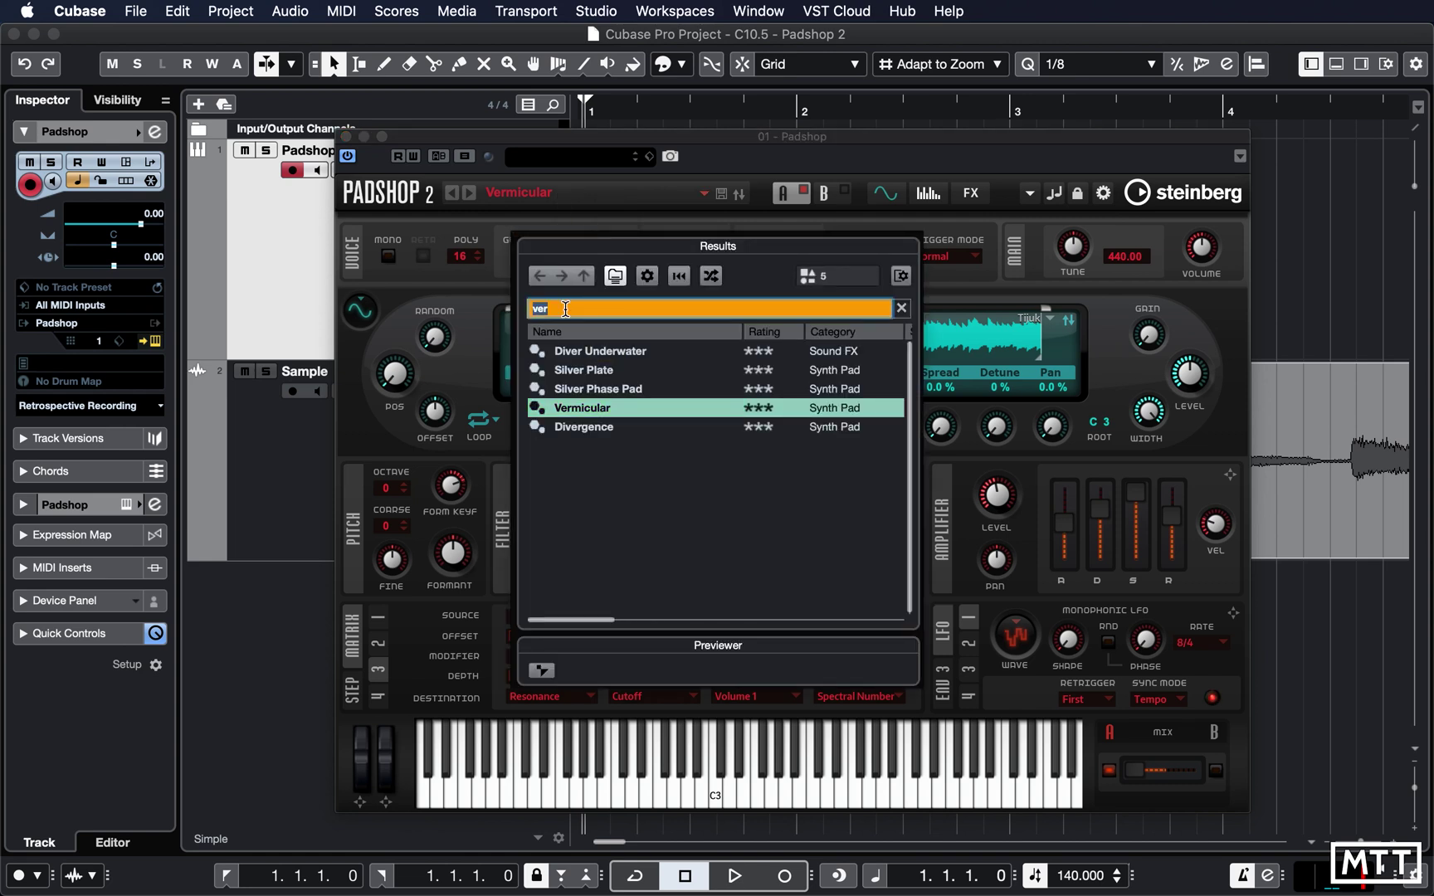
type("ini")
double_click(573, 378)
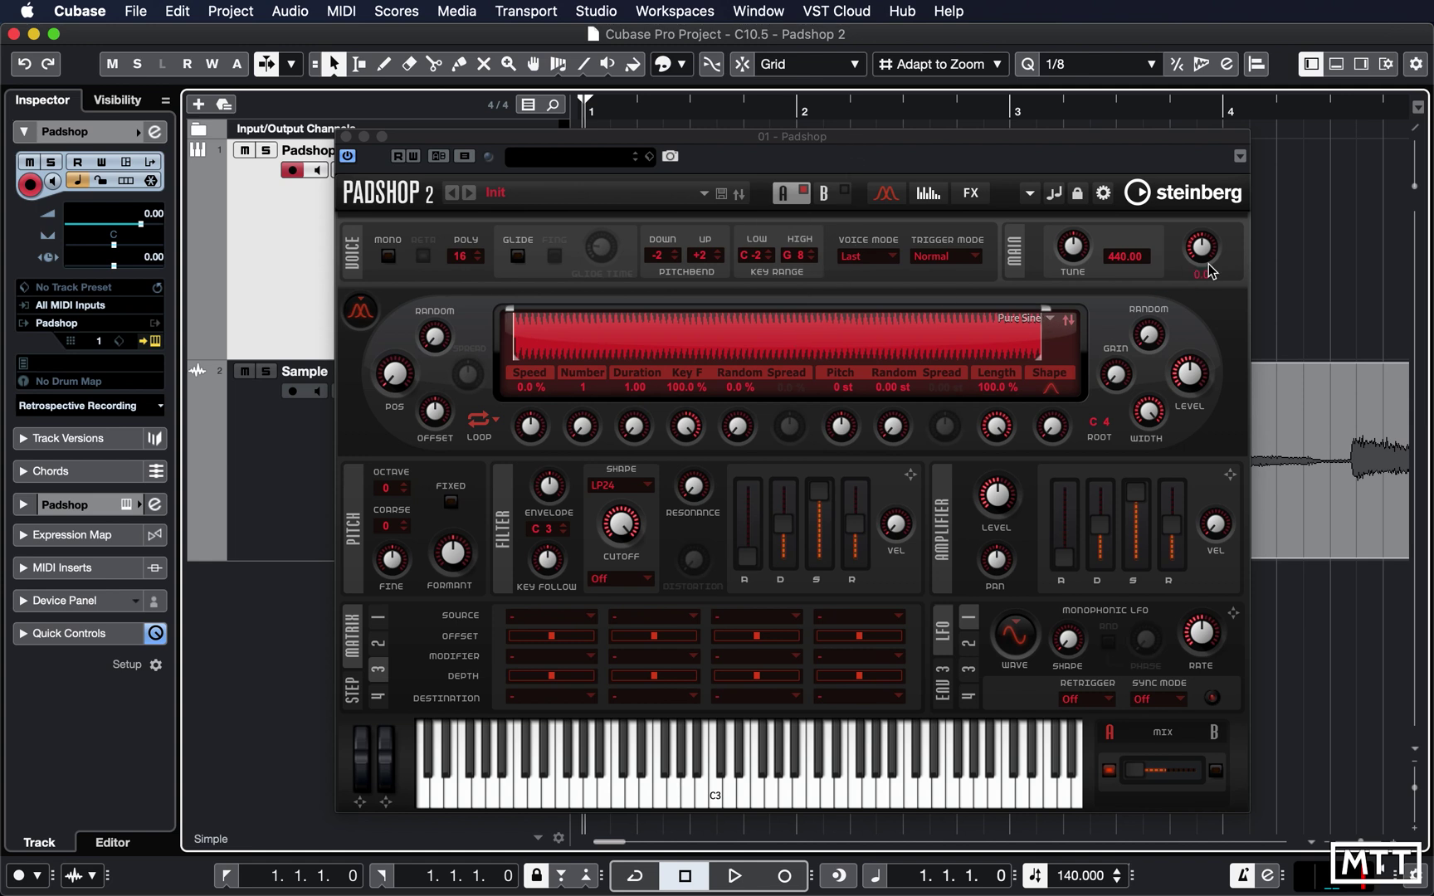
Move the Padshop window left and drop the Sample track's audio event onto Padshop.
left_click(984, 149)
left_click_drag(966, 138, 655, 170)
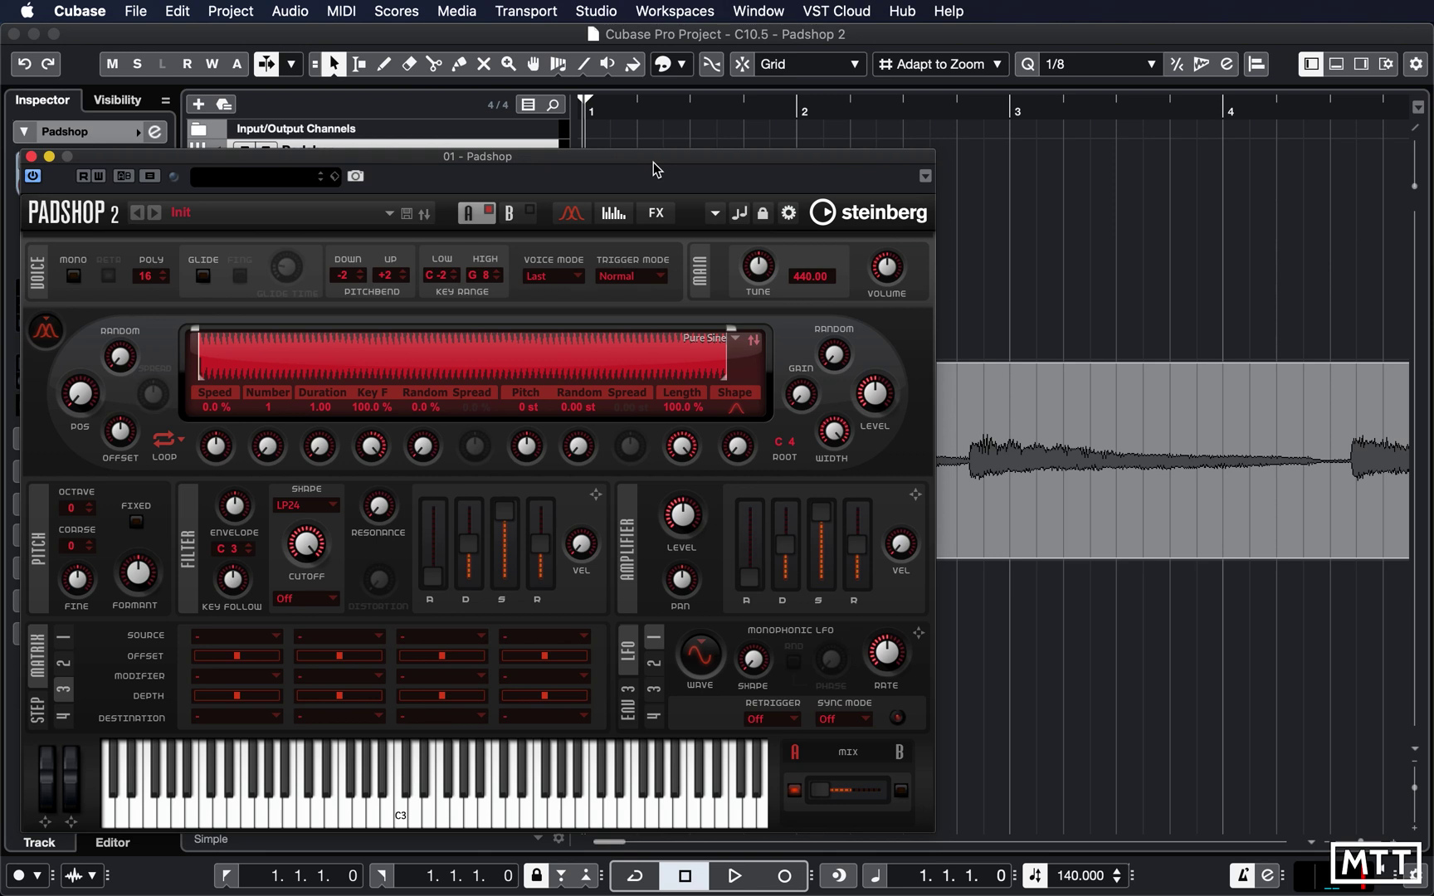
left_click_drag(1168, 470, 594, 377)
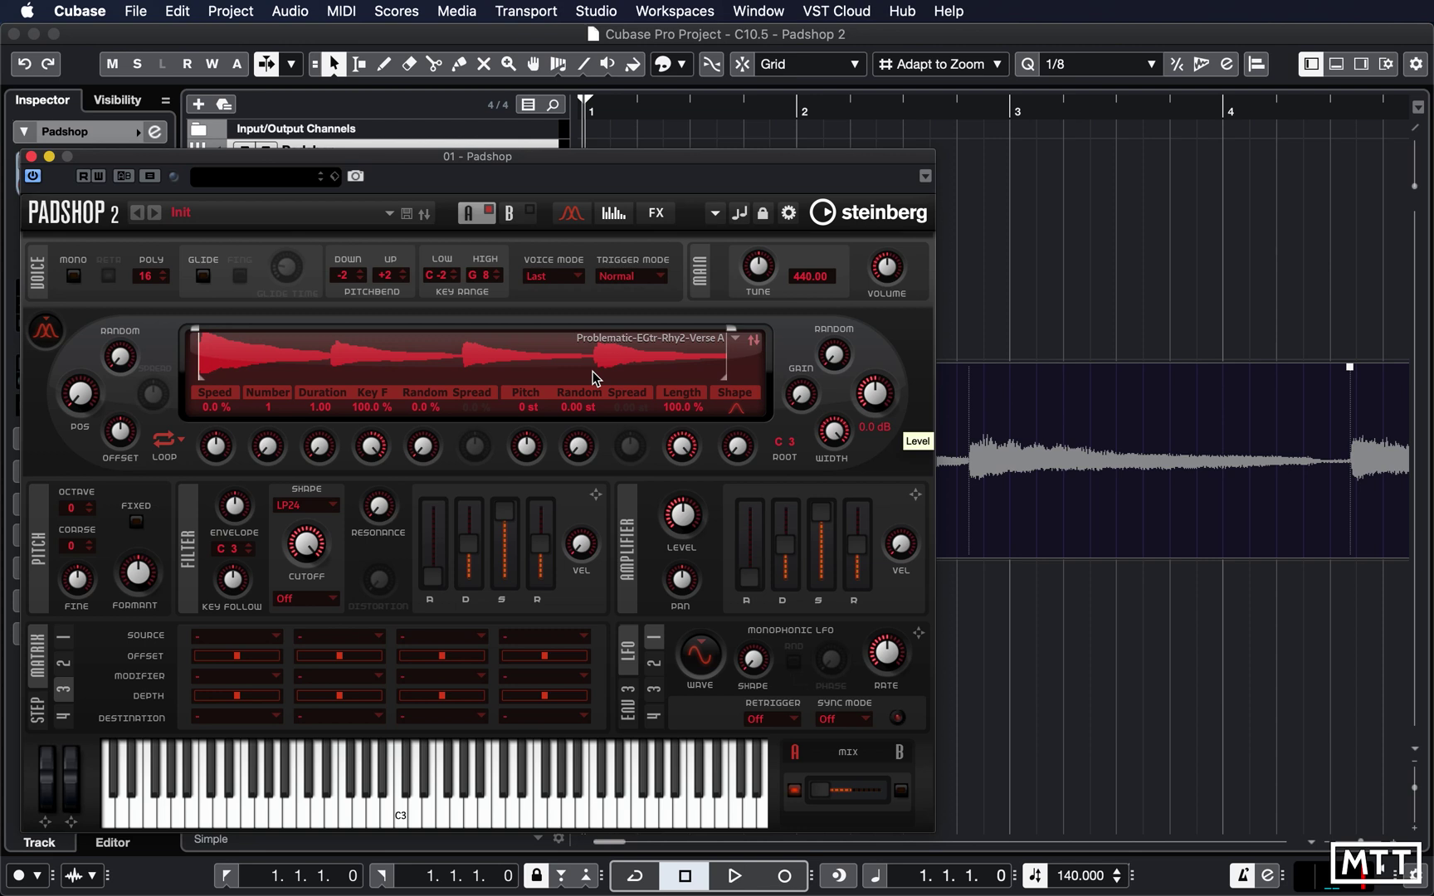
Shift Padshop right to uncover the Inspector and track list, toggling the oscillator spectral and back to granular.
left_click_drag(641, 158, 799, 145)
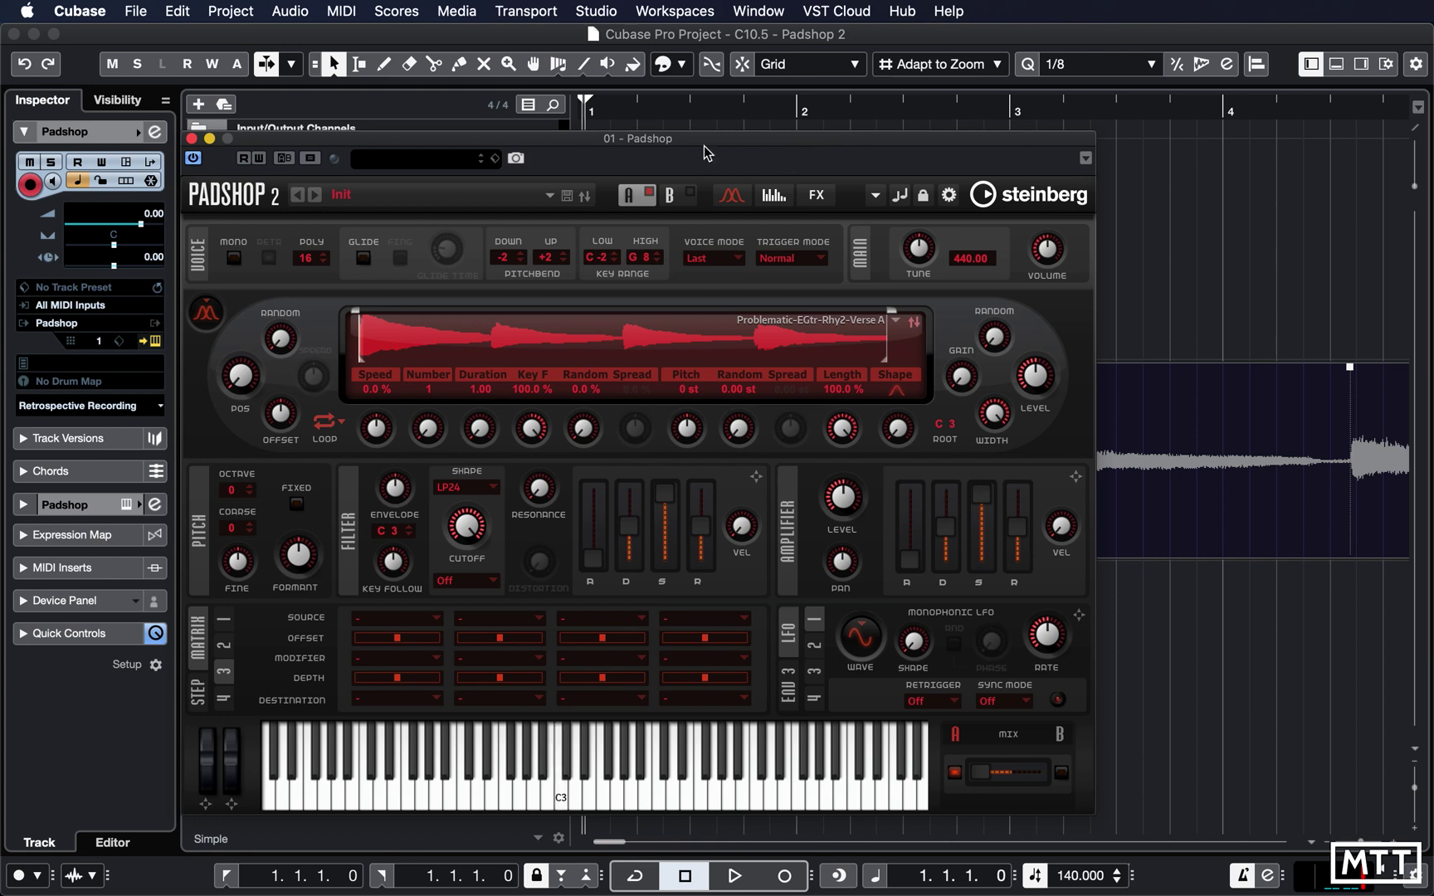
left_click_drag(770, 140, 900, 137)
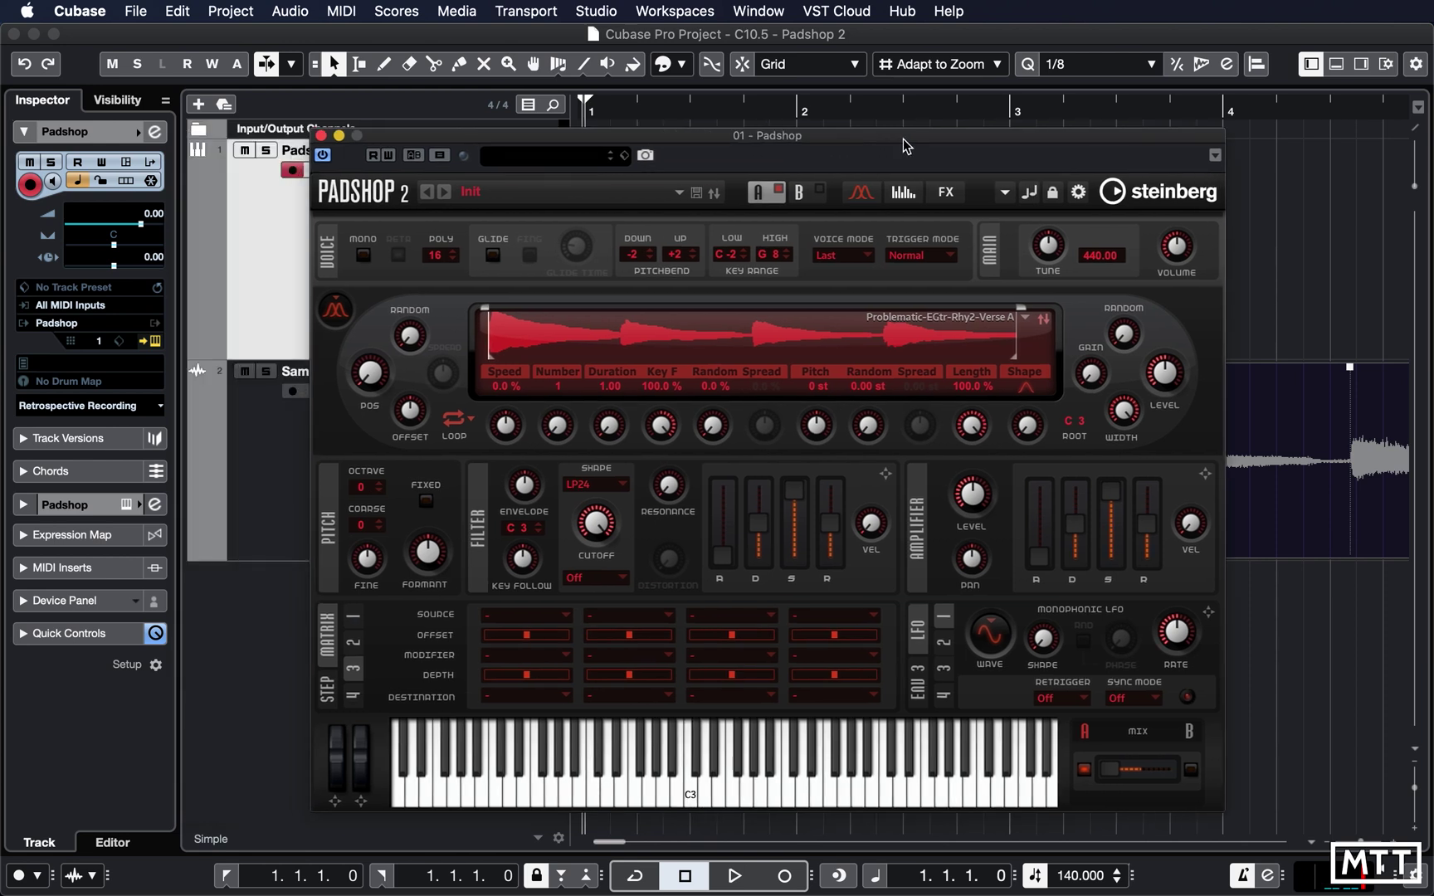
left_click(330, 314)
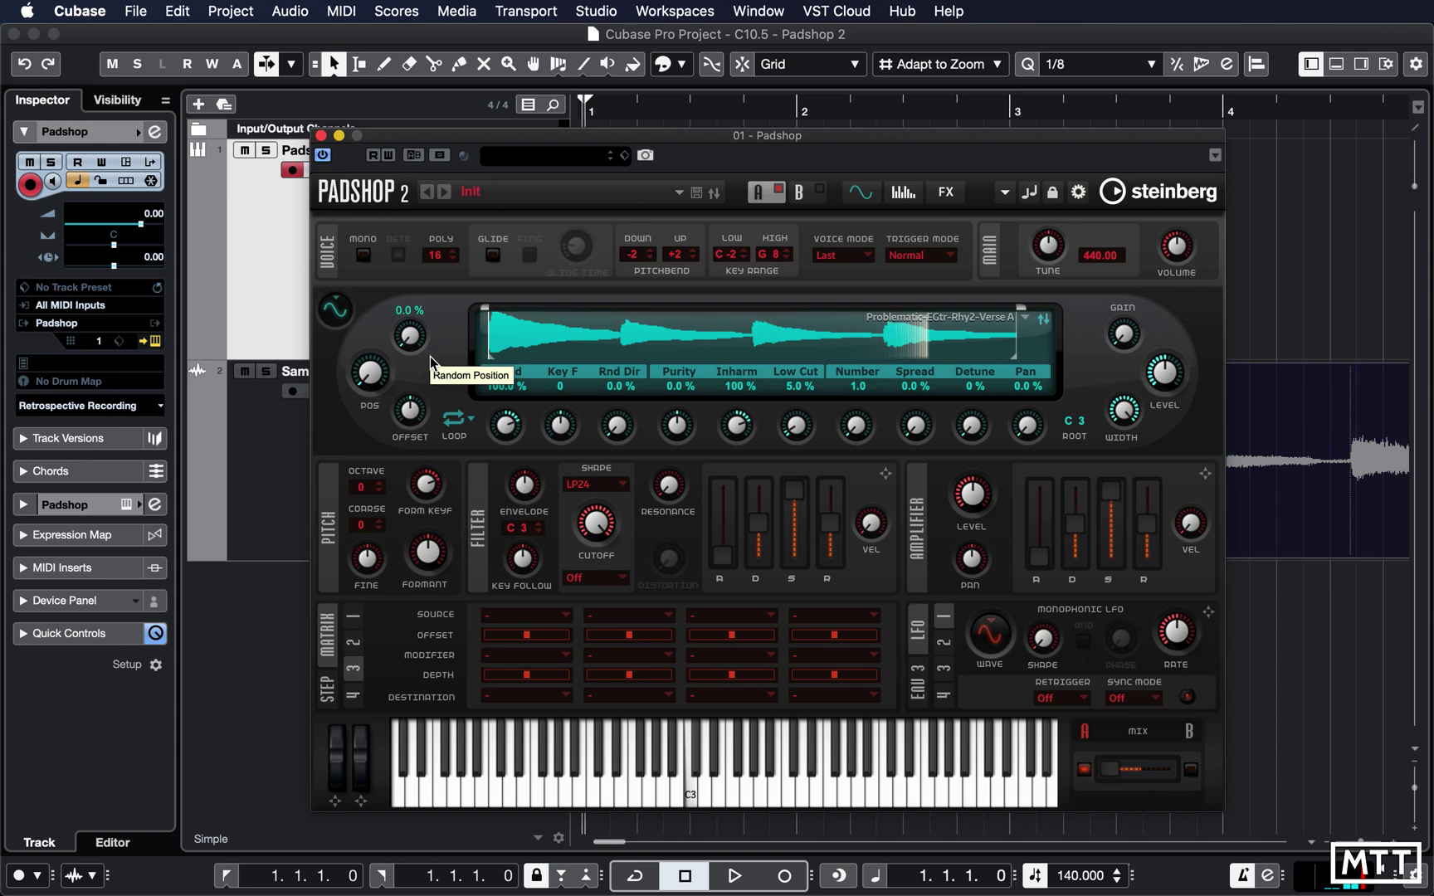
left_click(342, 311)
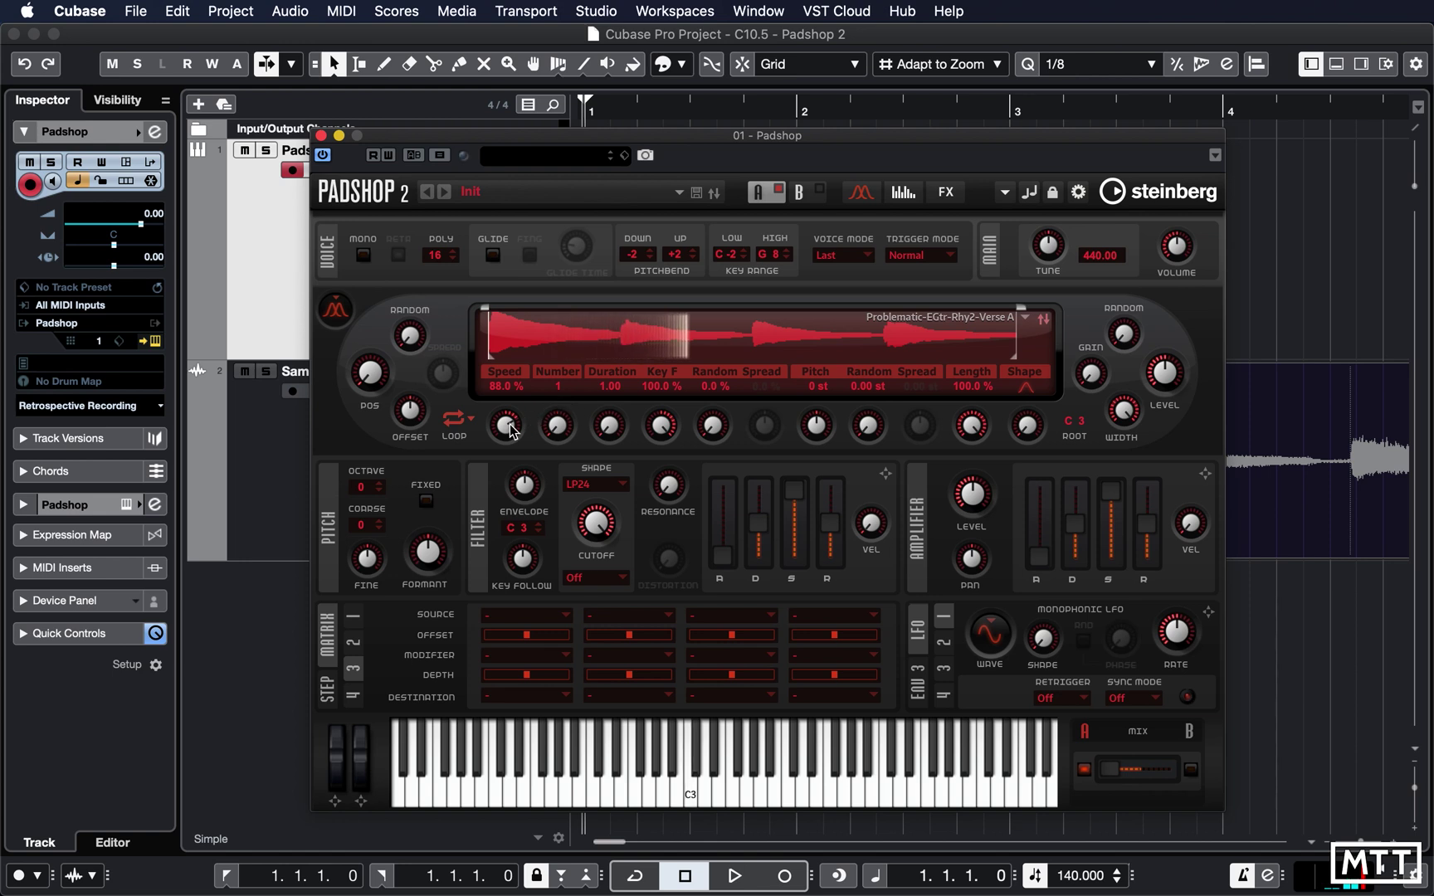
Set grain Speed to 104.0% and add a little random grain position variation.
left_click_drag(511, 428, 510, 422)
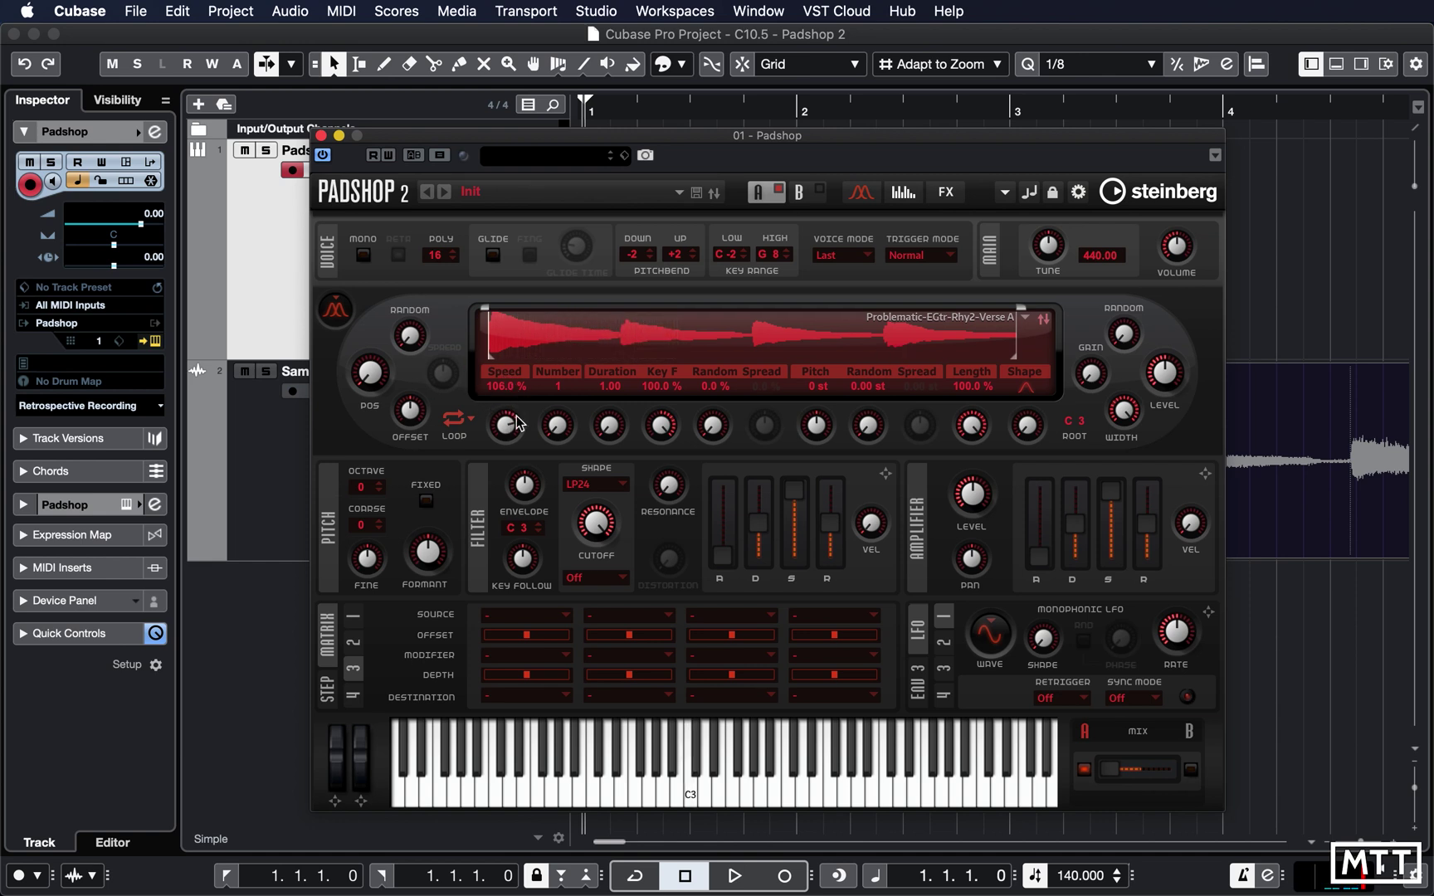
left_click_drag(503, 427, 504, 482)
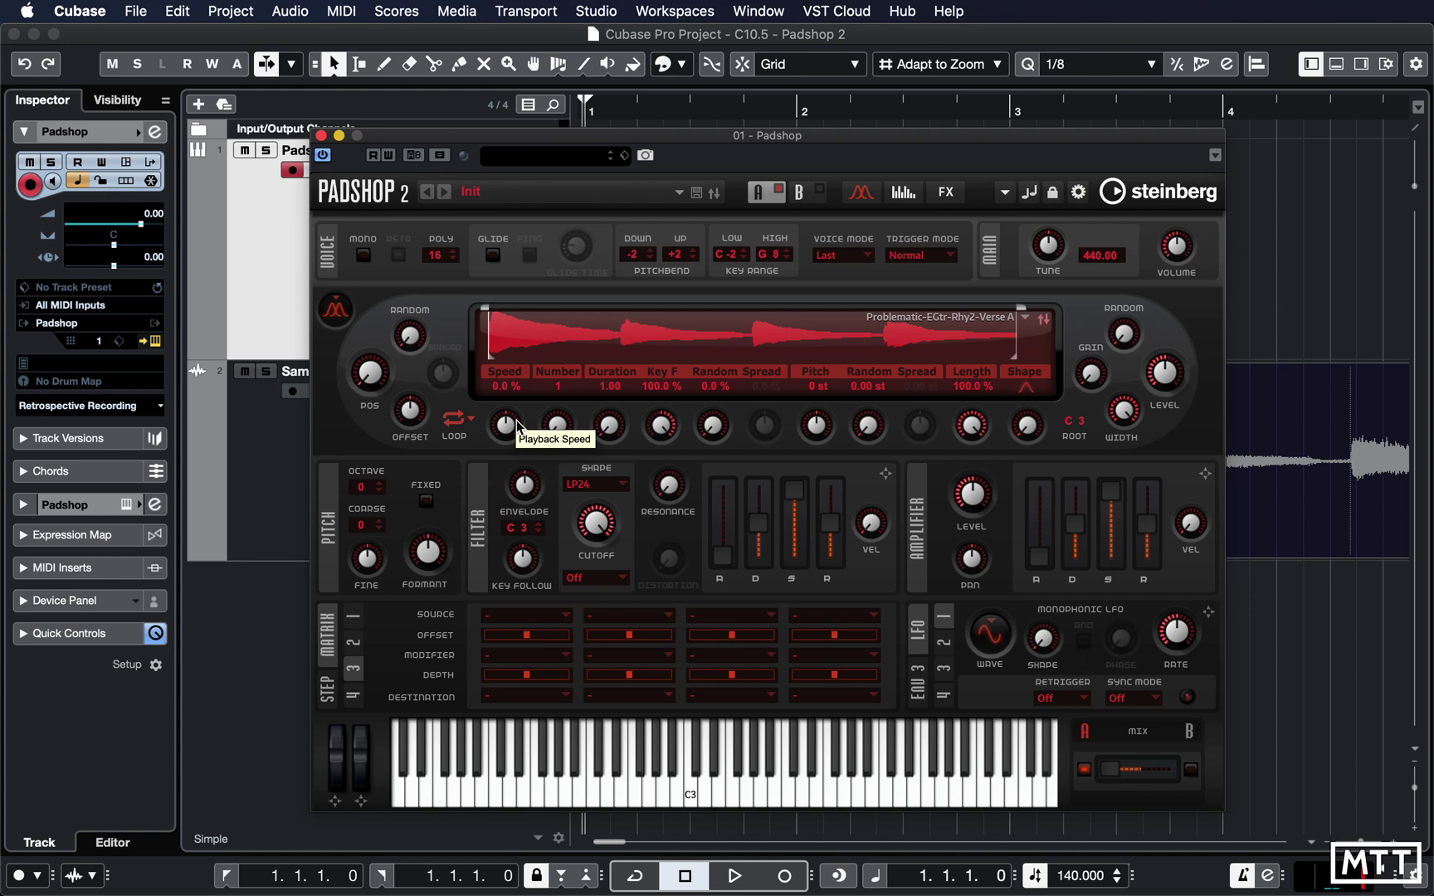
left_click_drag(509, 427, 500, 375)
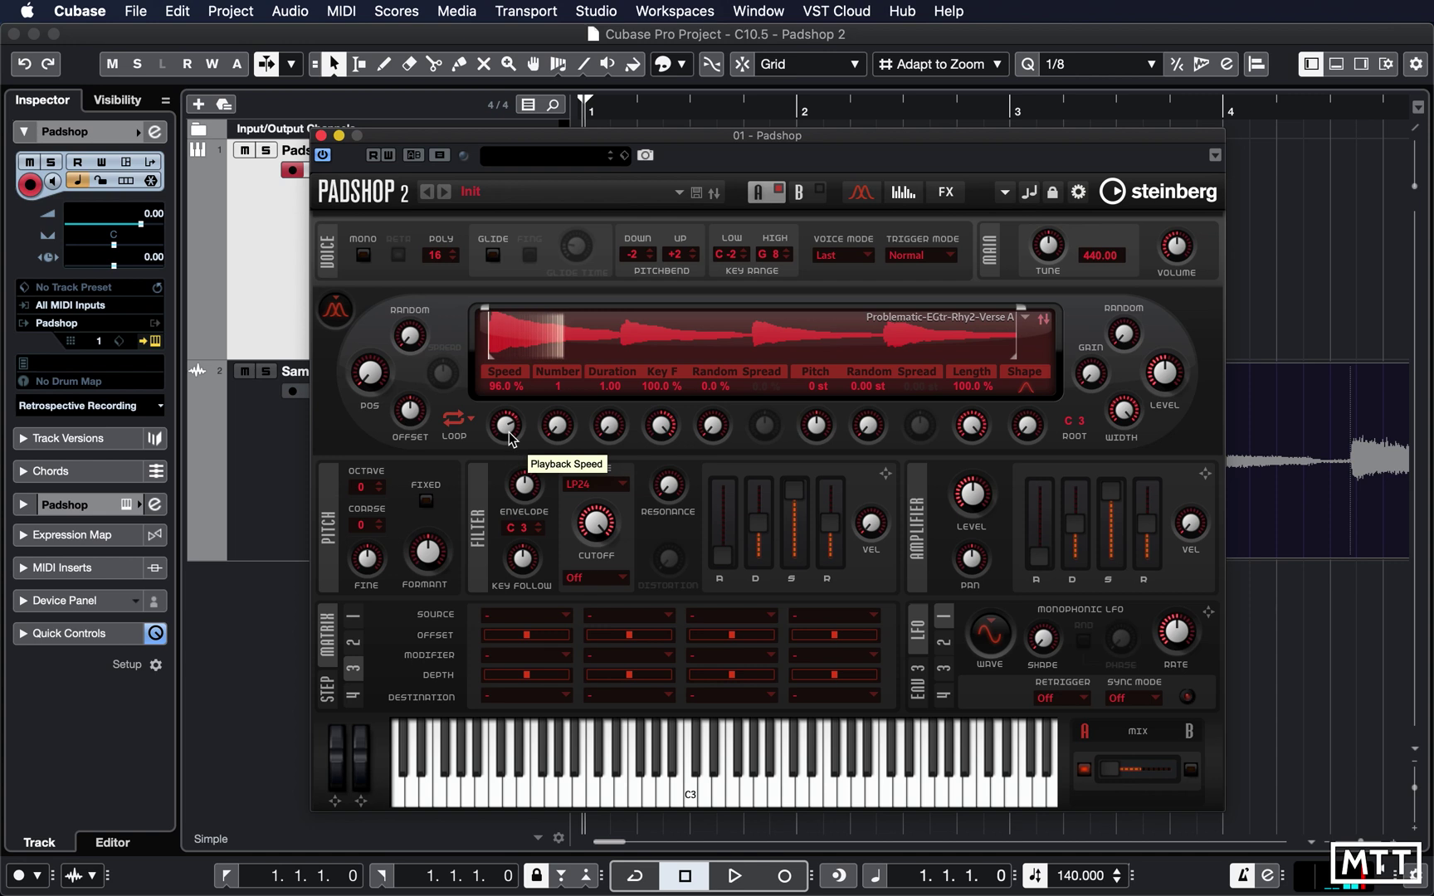
left_click_drag(511, 438, 509, 434)
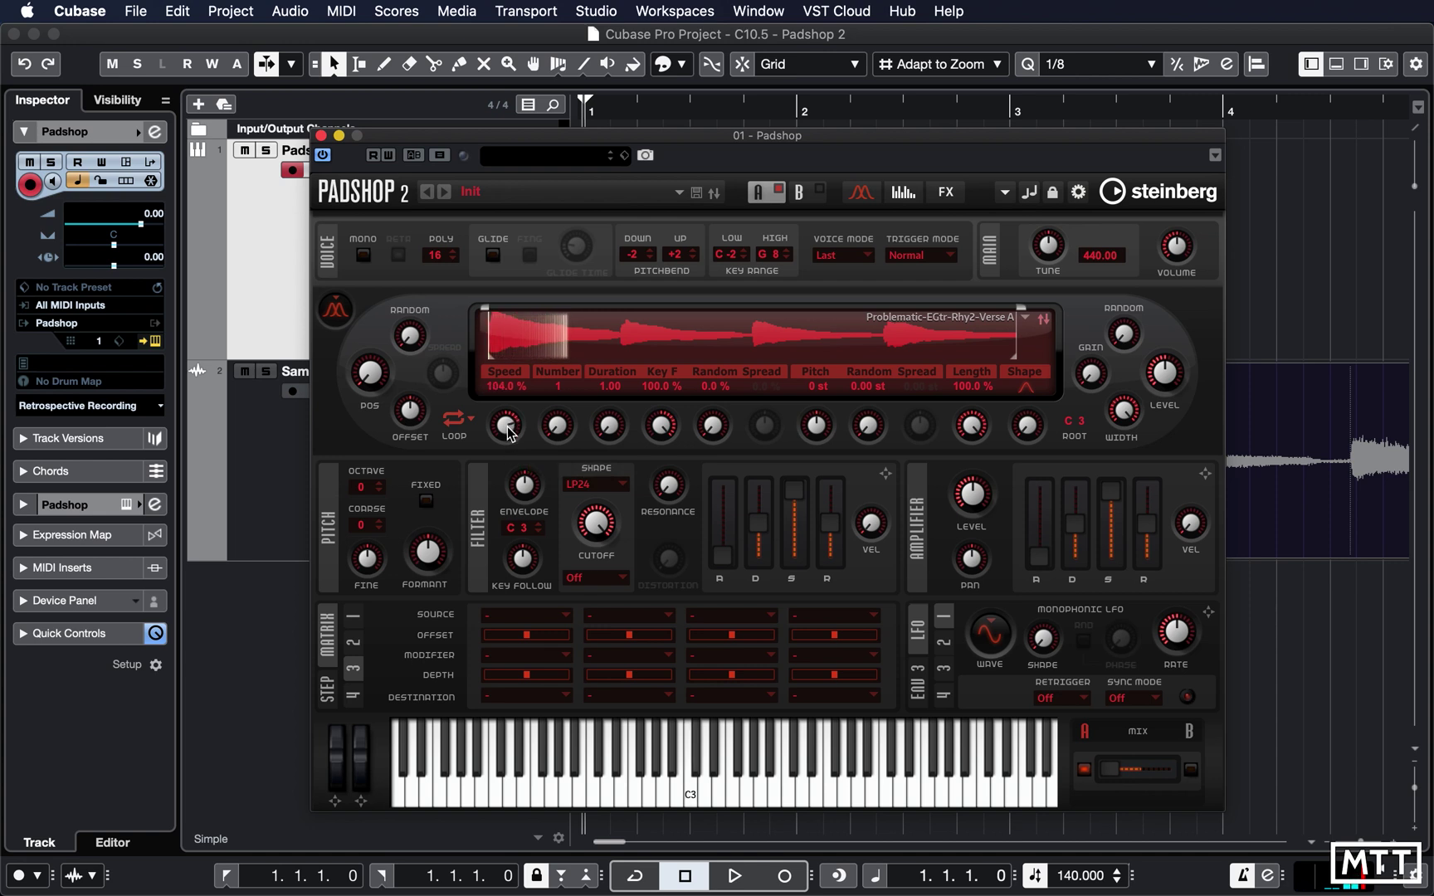
mouse_move(425, 340)
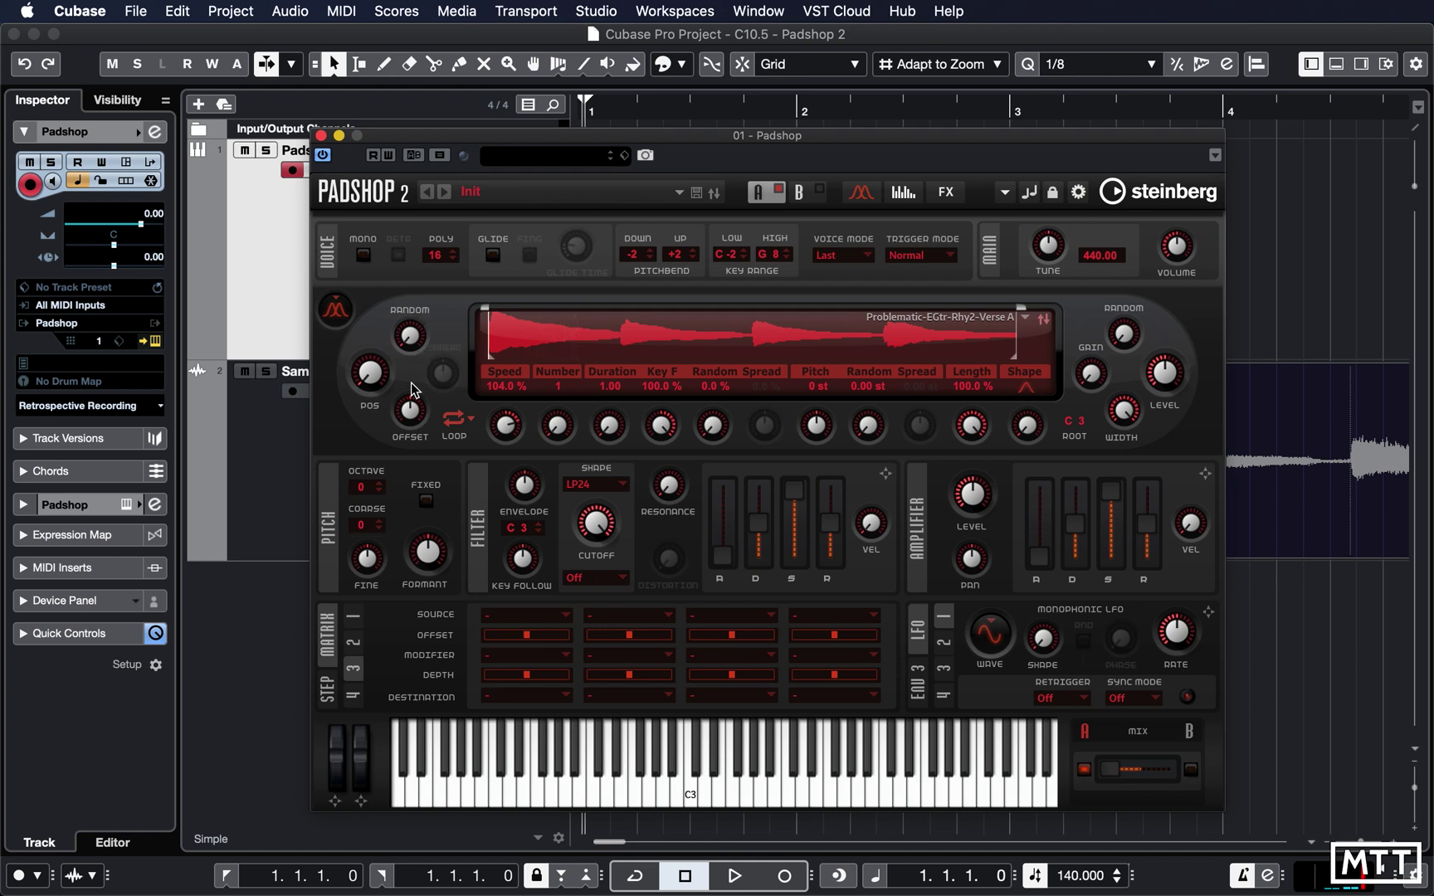
left_click_drag(412, 346, 406, 304)
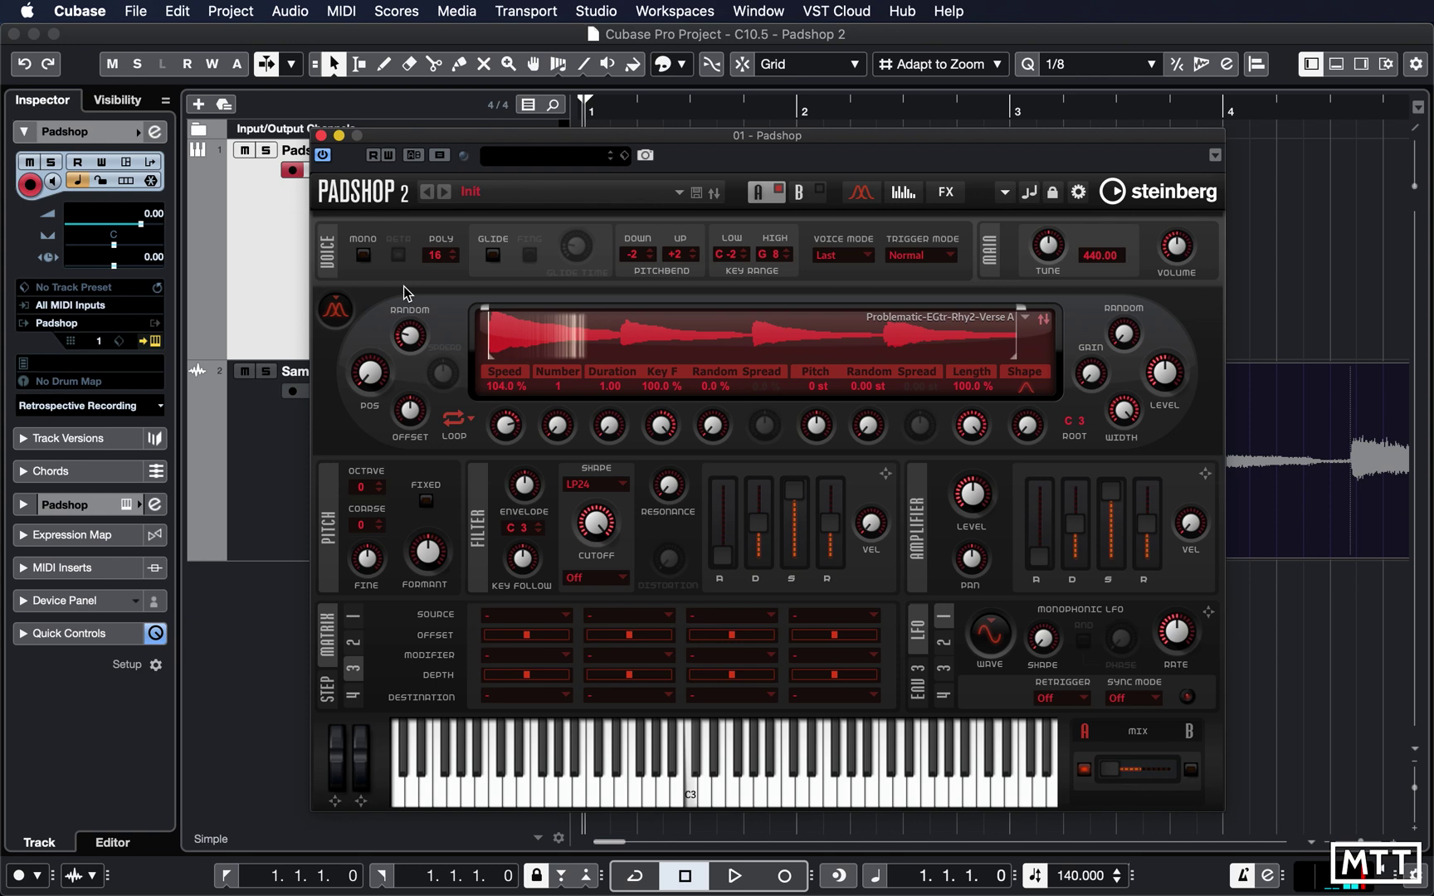
mouse_move(390, 369)
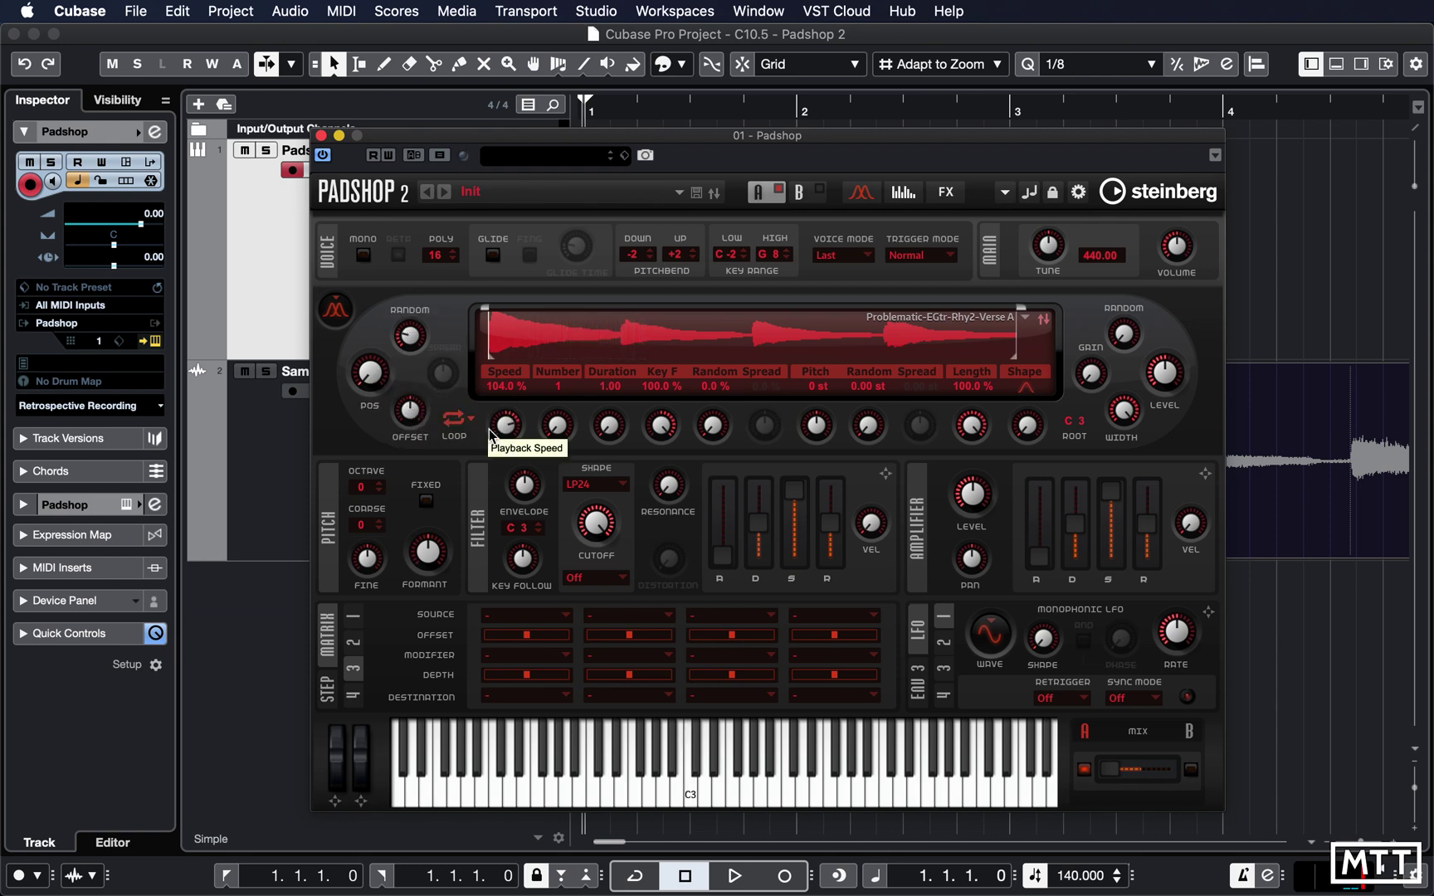
left_click(462, 419)
Set Loop to Off and switch the oscillator to spectral mode.
left_click(466, 398)
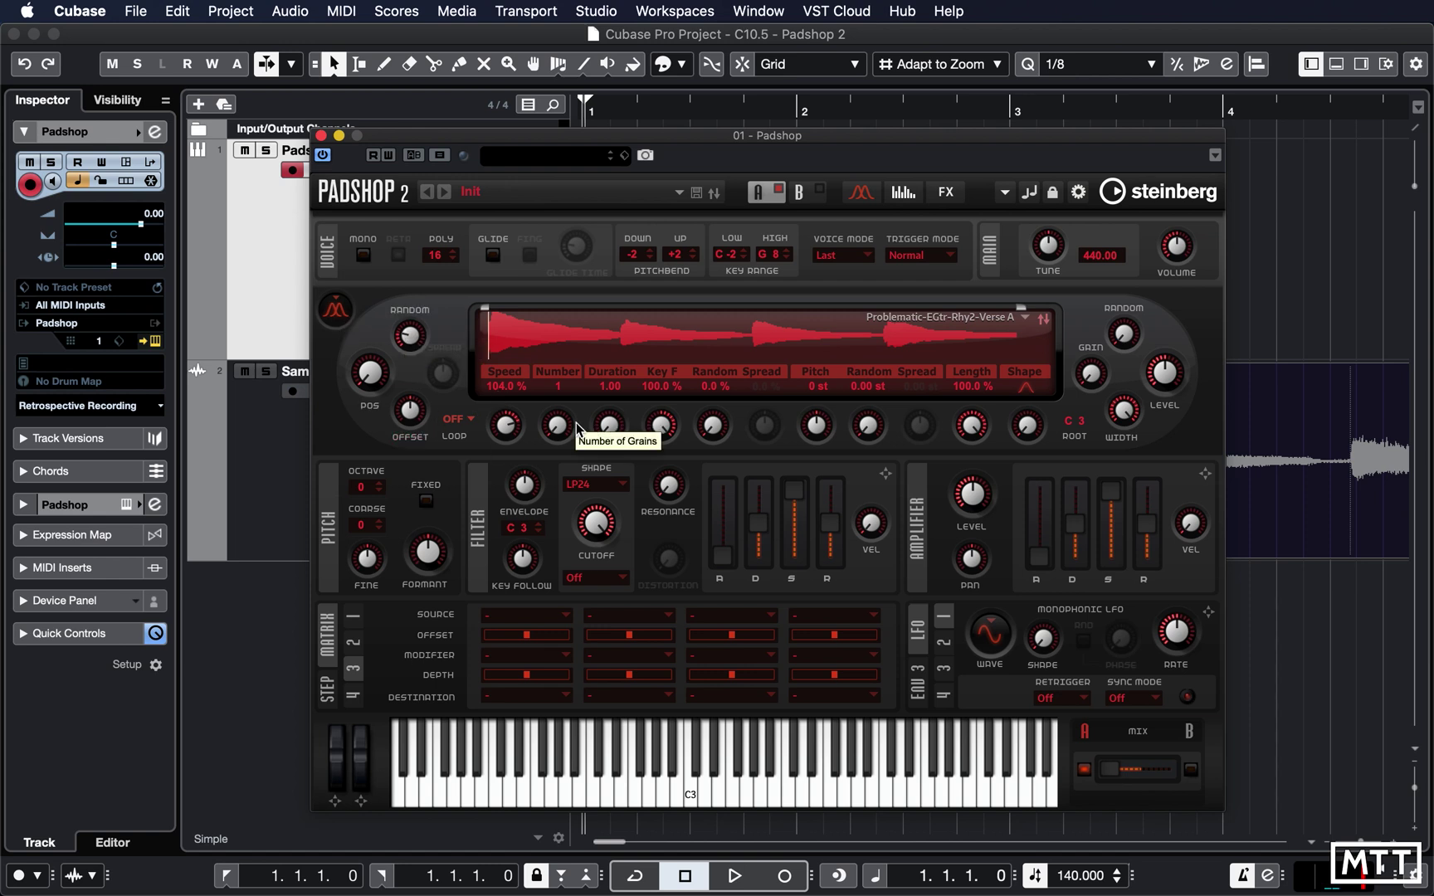
left_click(337, 313)
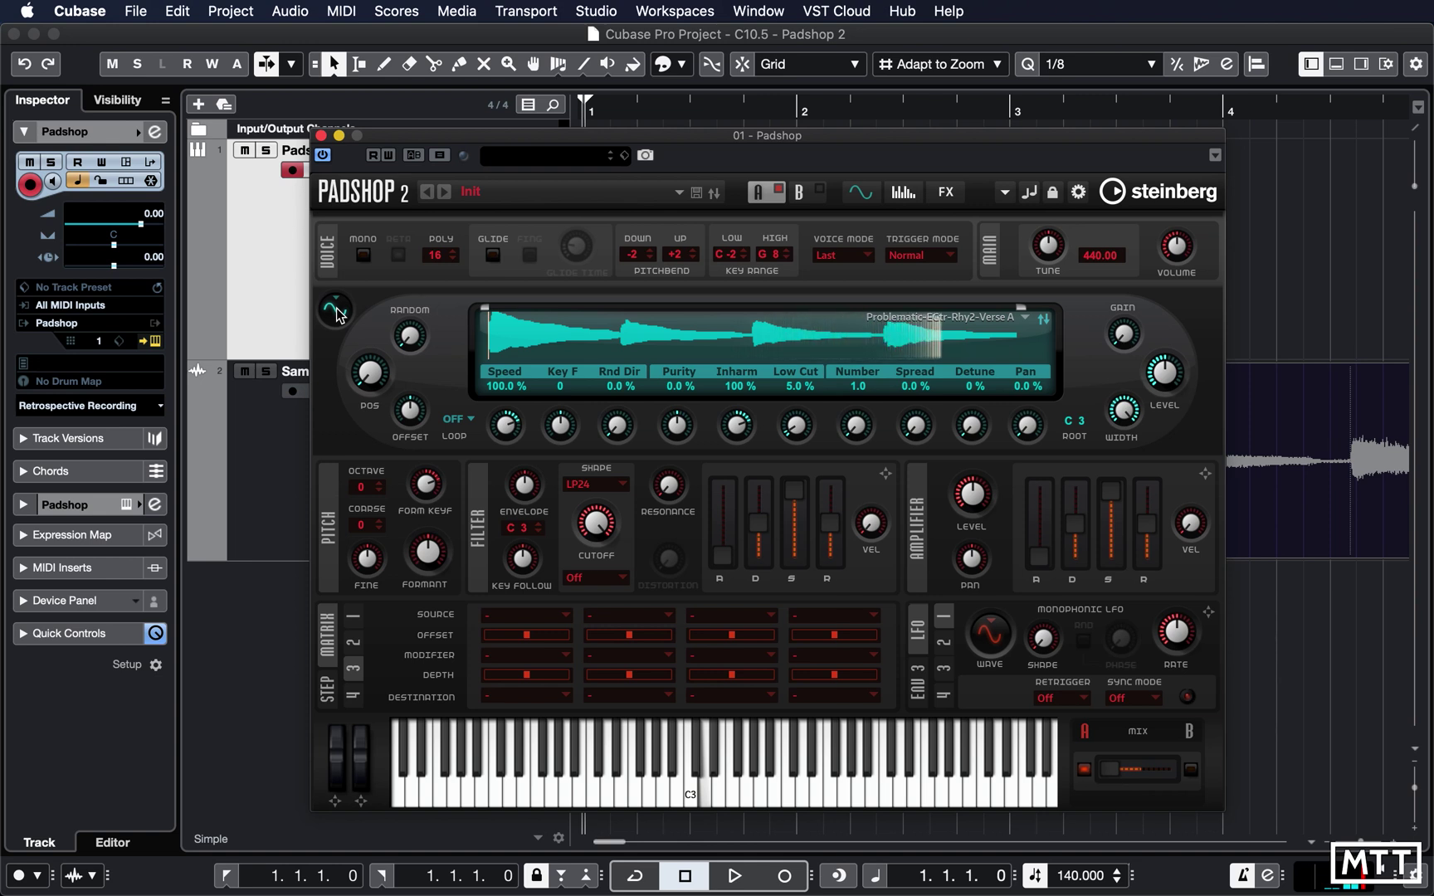
Show Layer A's Arp page, clear the 'in' search filter, and load the Sine Magic preset.
left_click(898, 193)
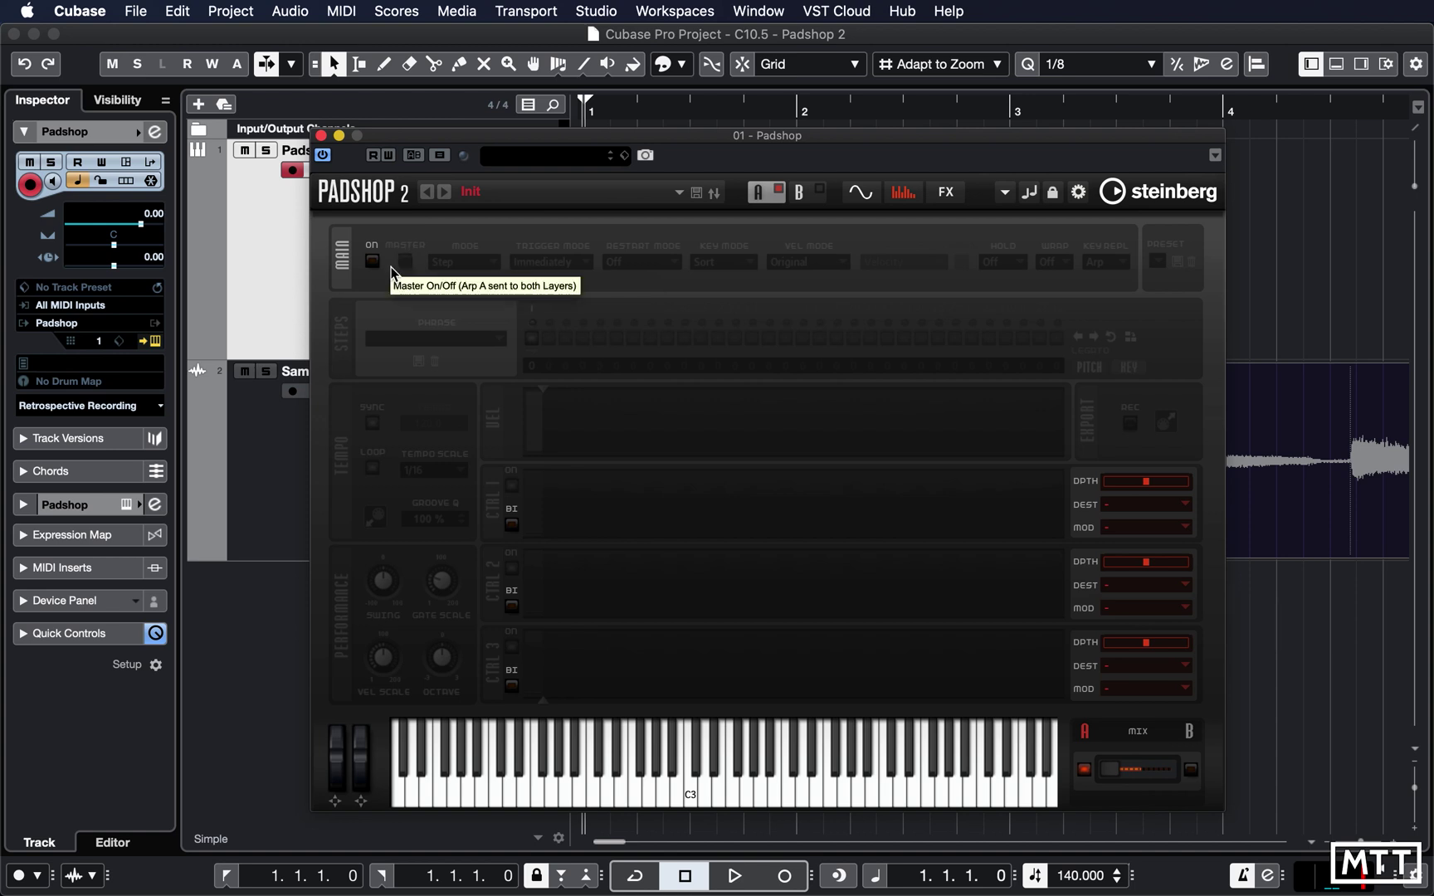
left_click(532, 197)
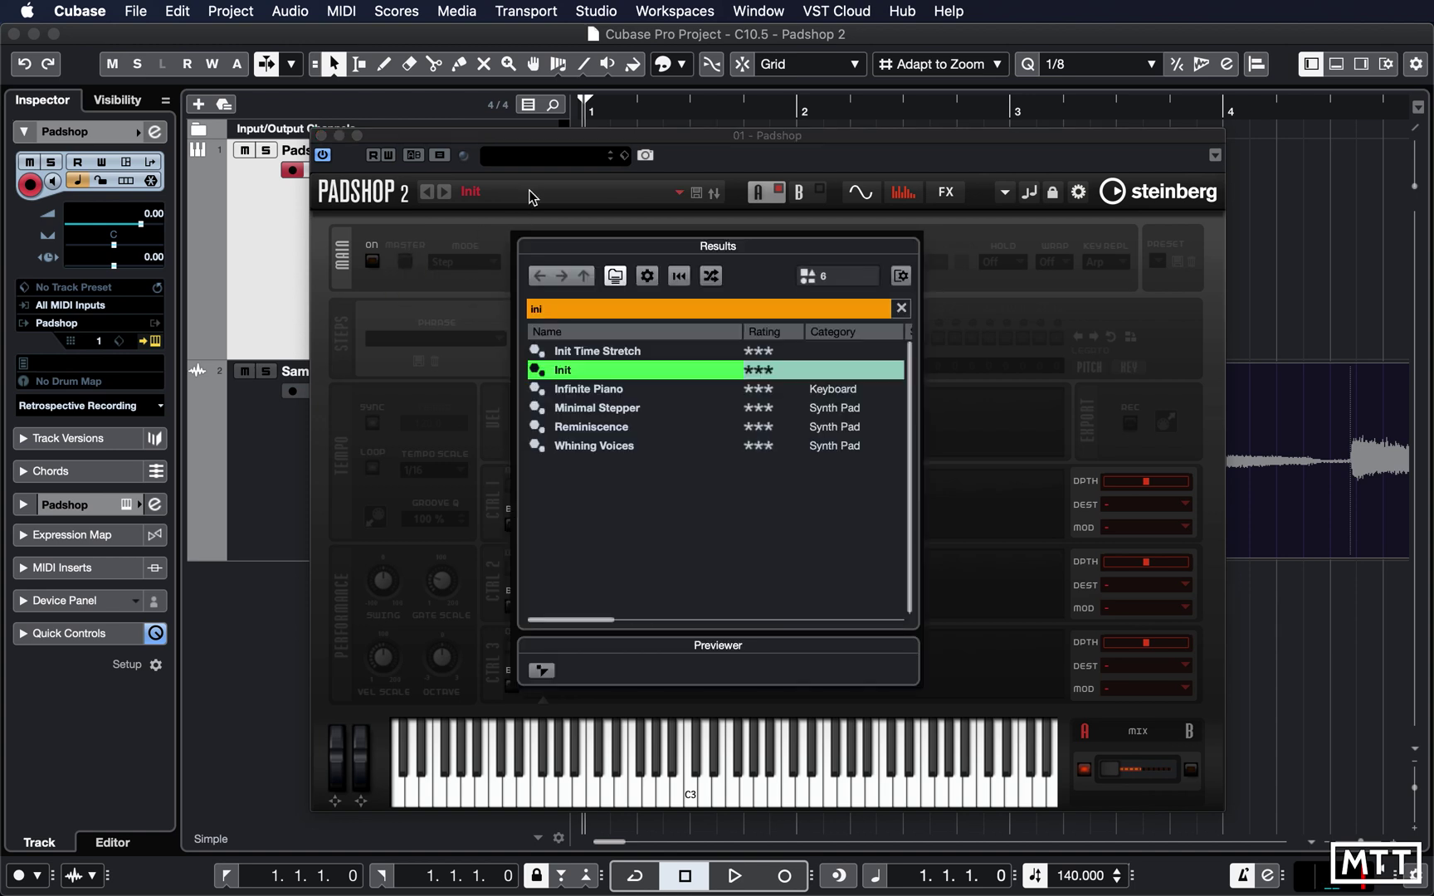
left_click(583, 310)
key("BackSpace")
key("BackSpace")
key("BackSpace")
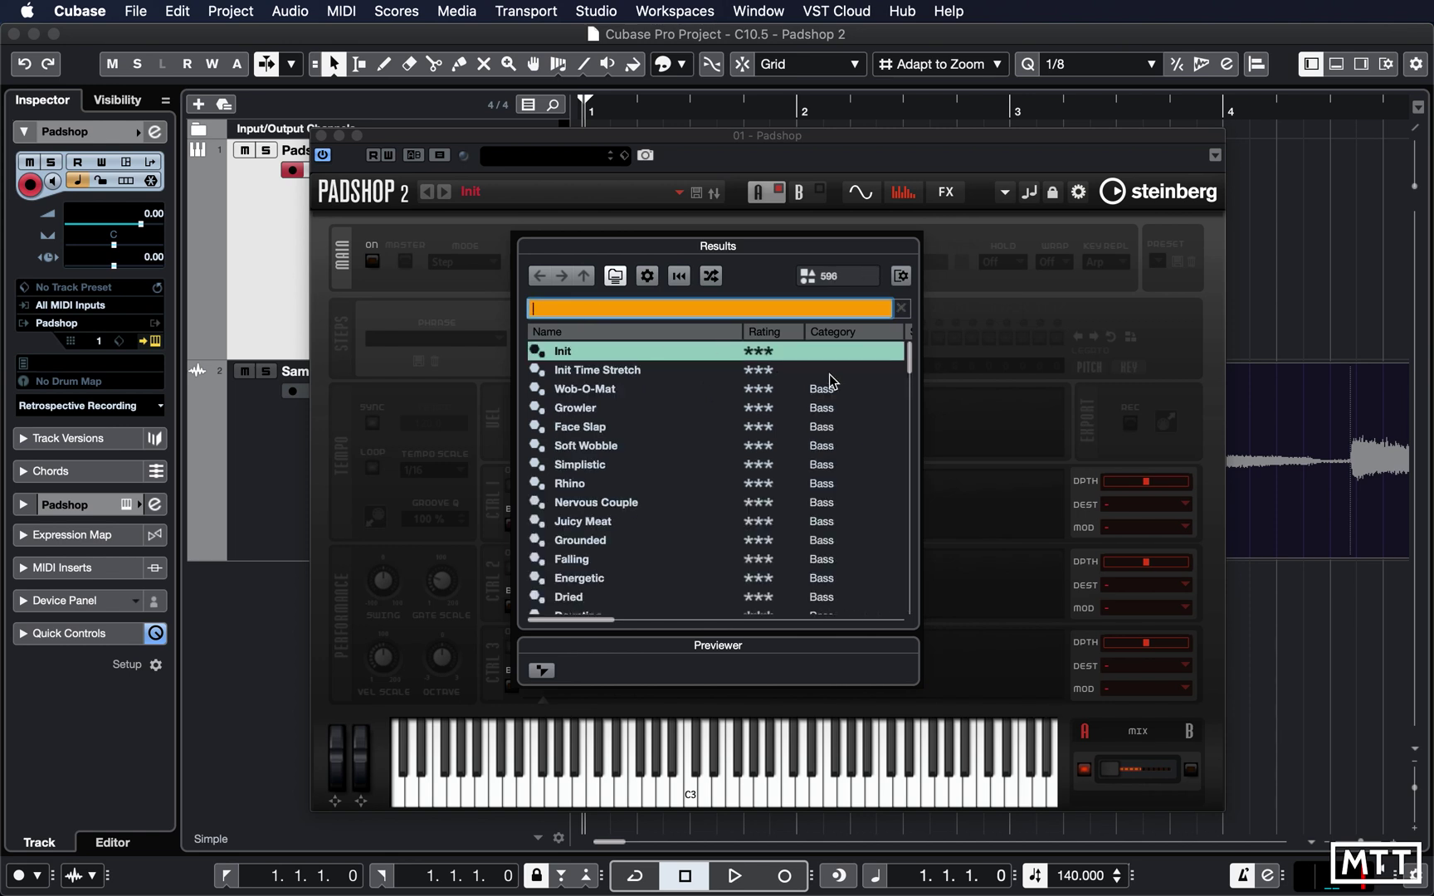
left_click_drag(903, 362, 901, 447)
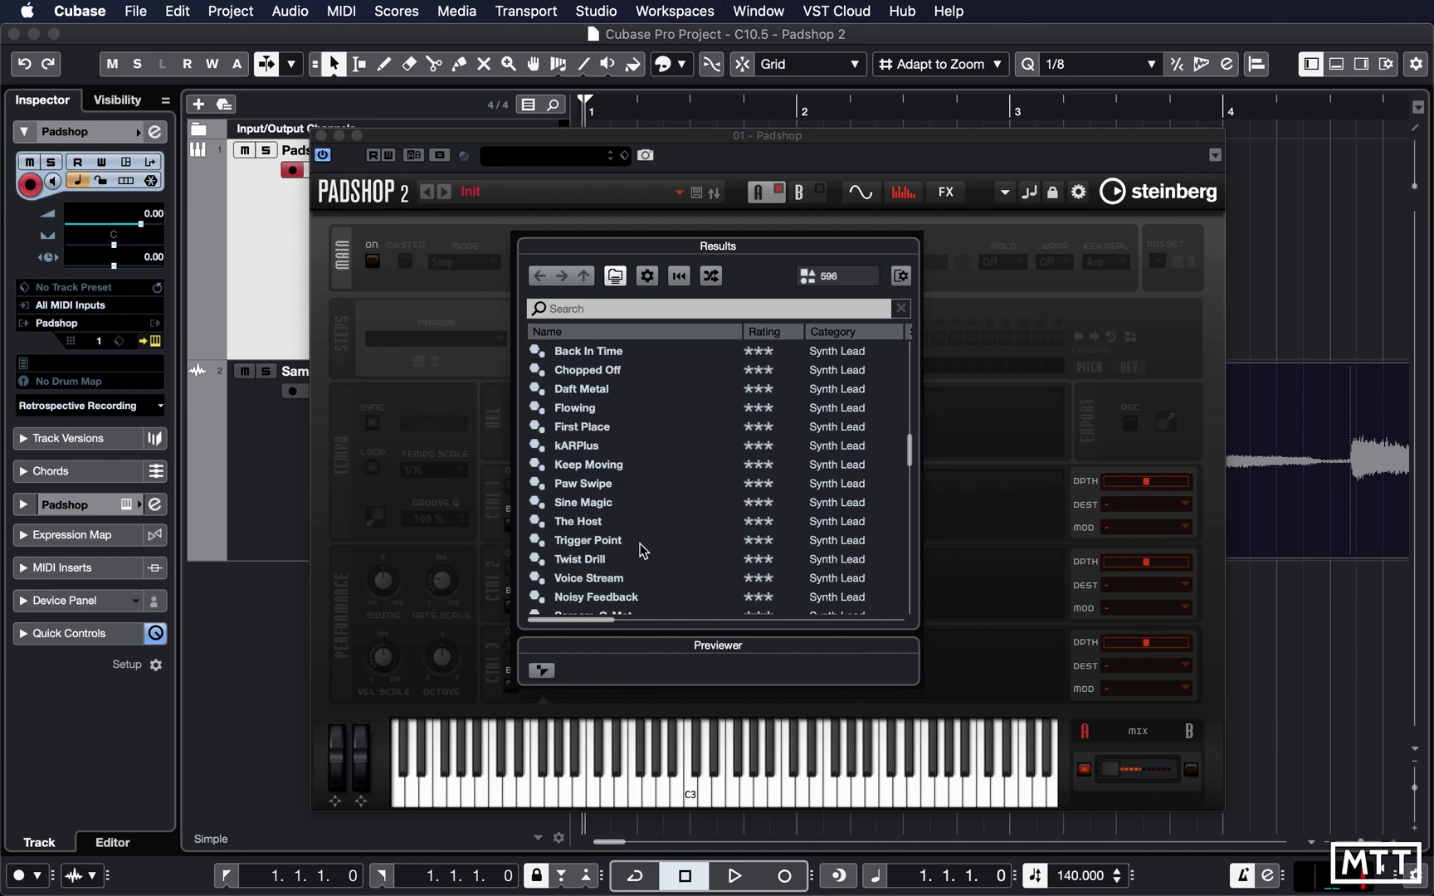
left_click(579, 503)
double_click(579, 502)
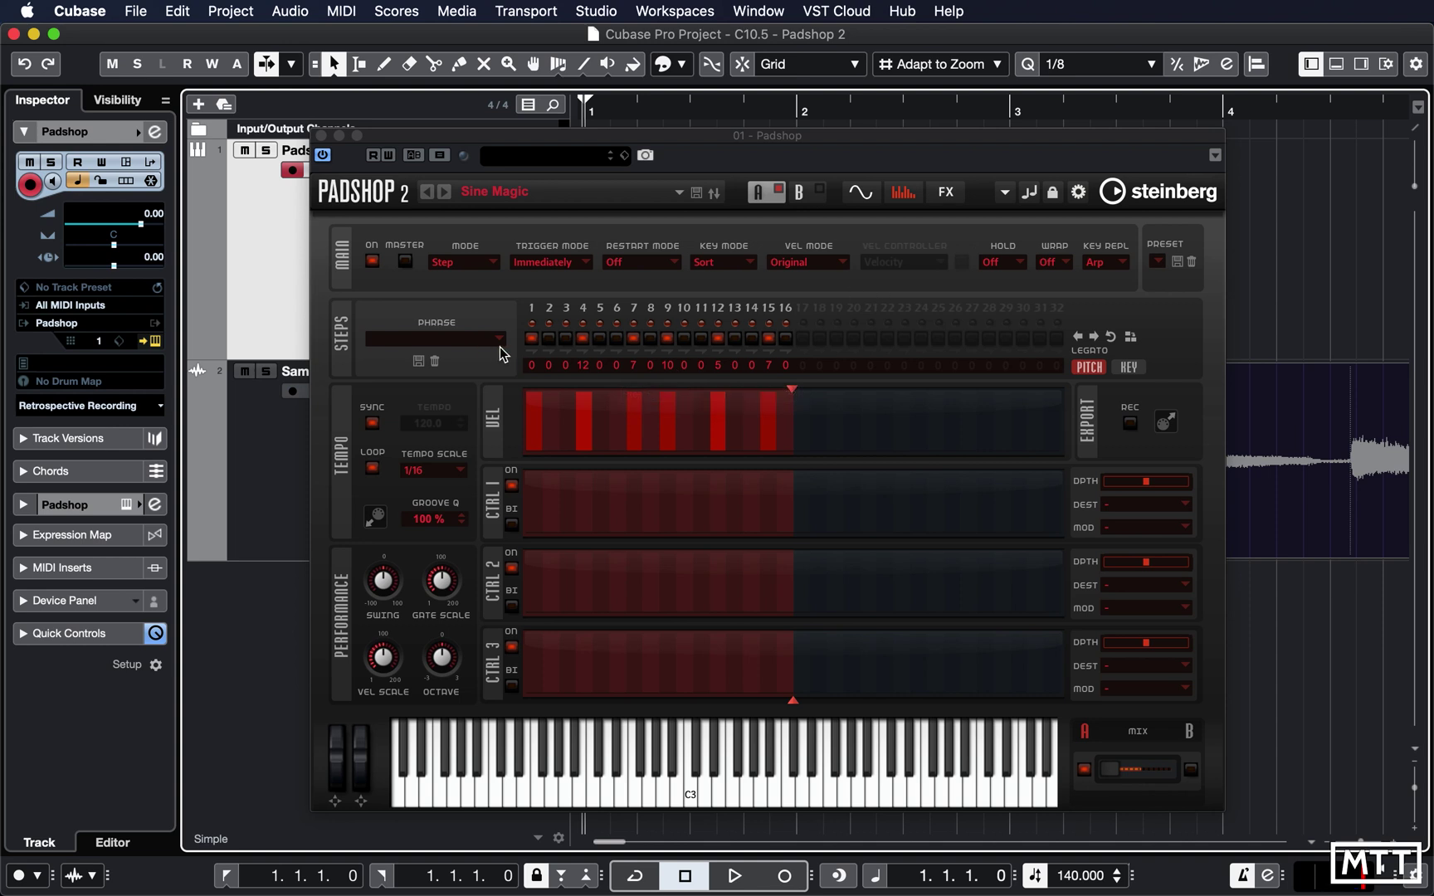
Load Dance Arp 01 from the Dance Arp phrase folder, then replace it with Dance Arp 40.
left_click(431, 339)
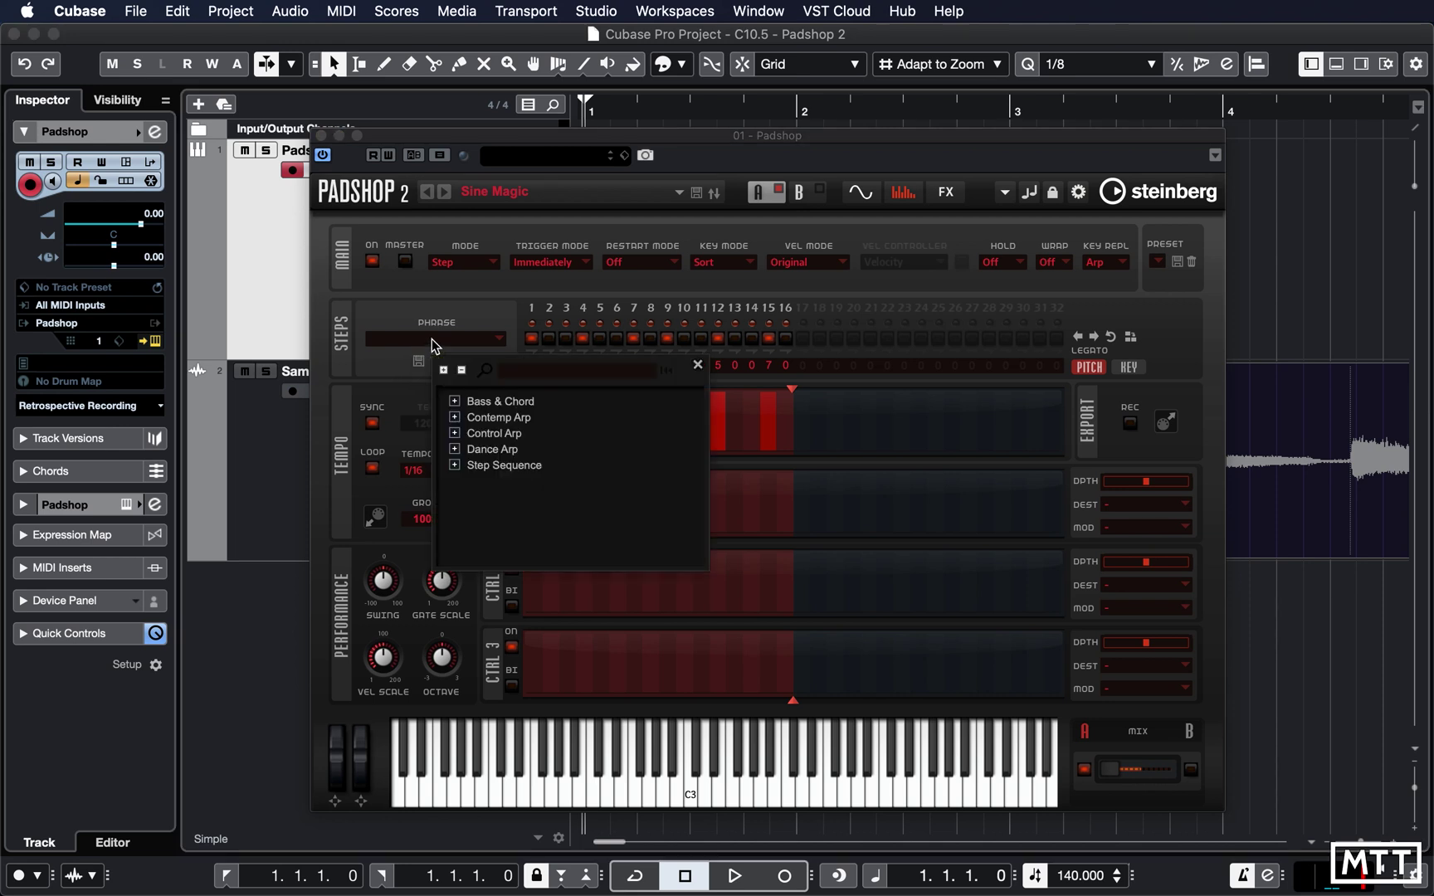
left_click(455, 449)
double_click(531, 467)
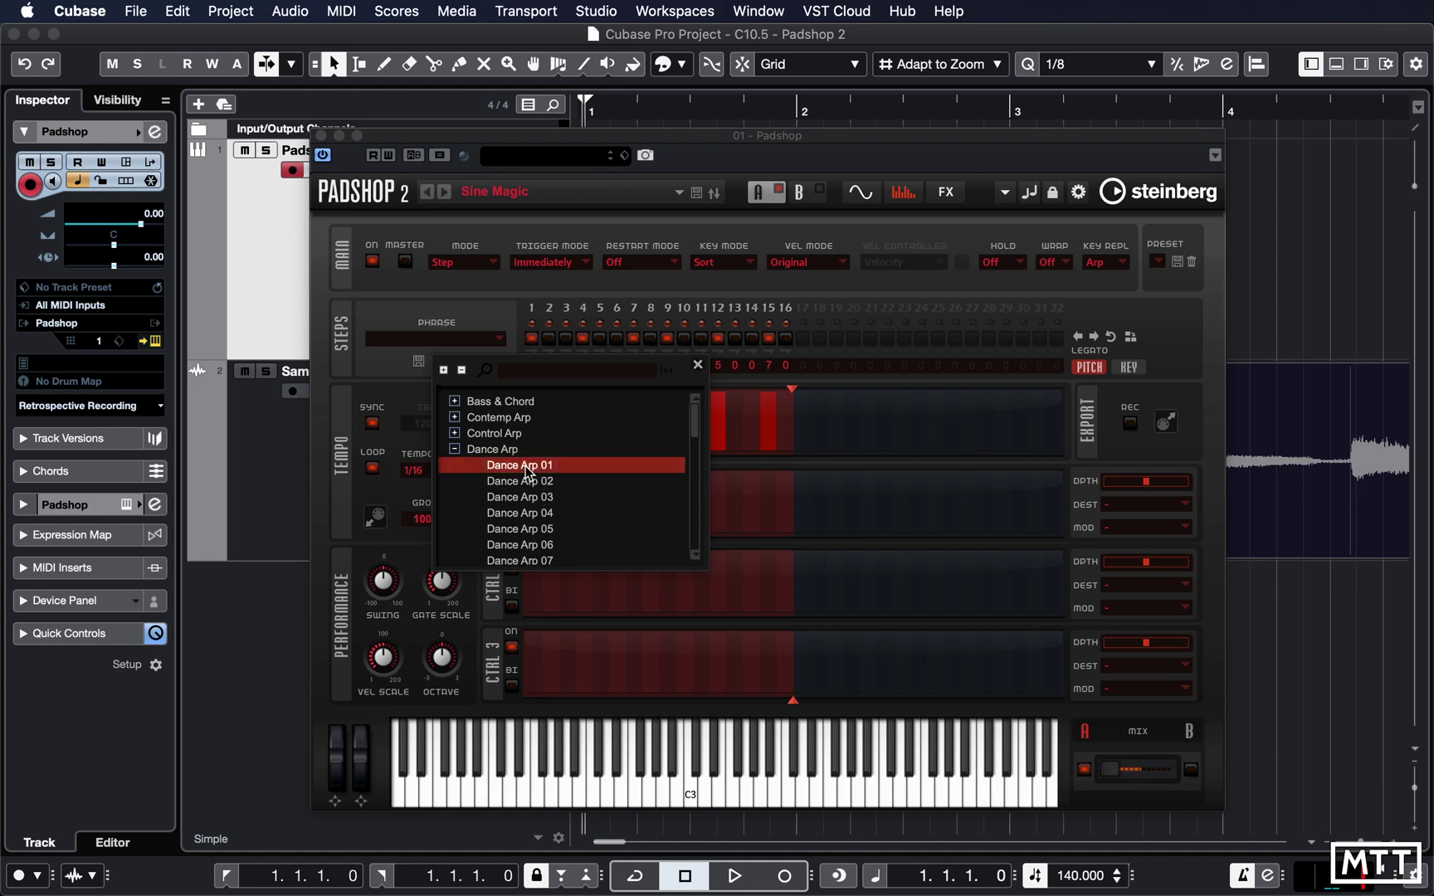
left_click(497, 340)
scroll(543, 485, "down", 10)
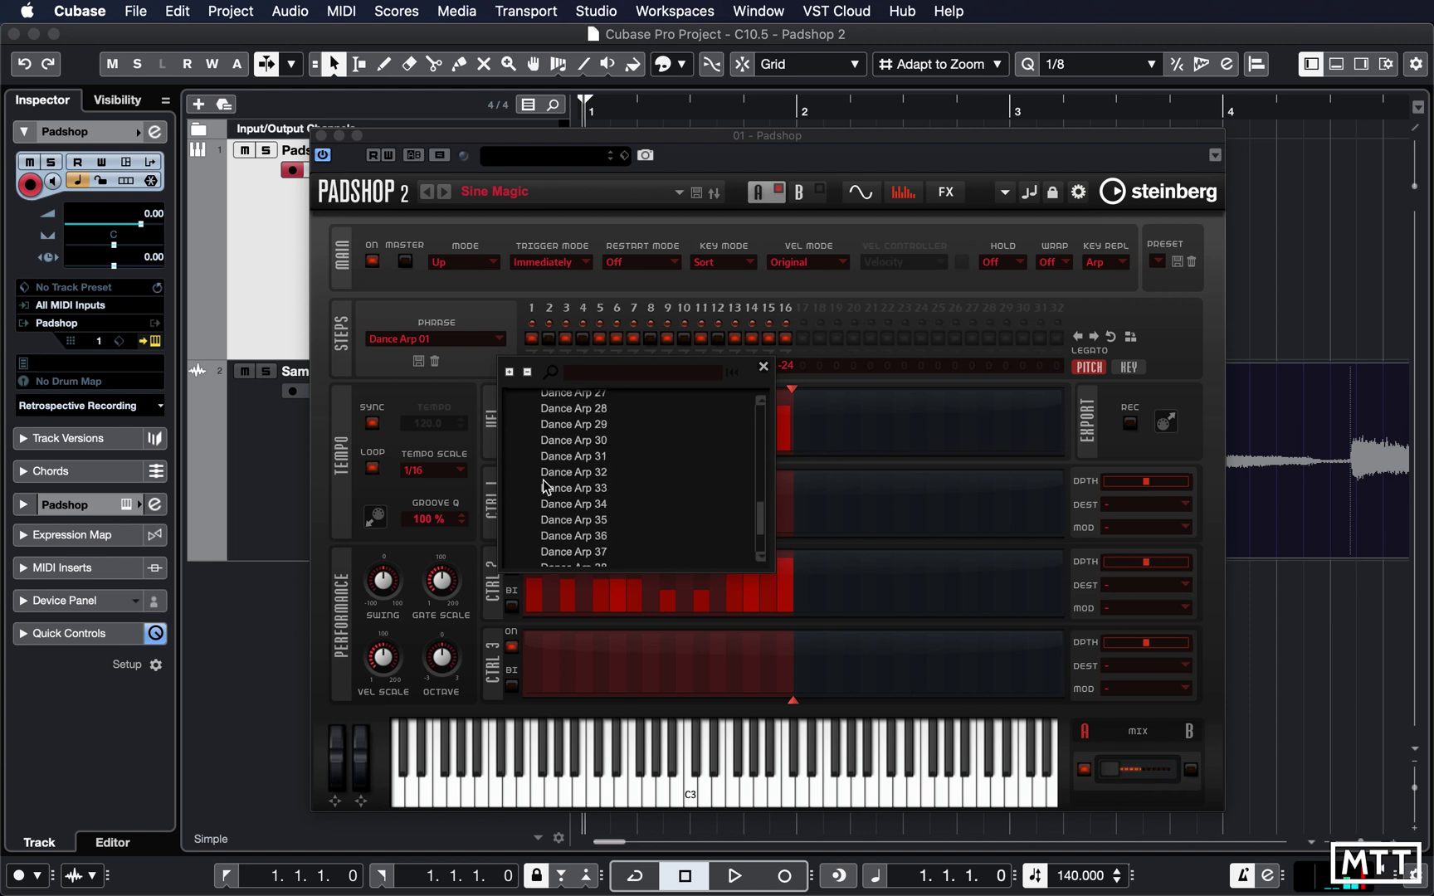
scroll(544, 485, "down", 2)
double_click(578, 544)
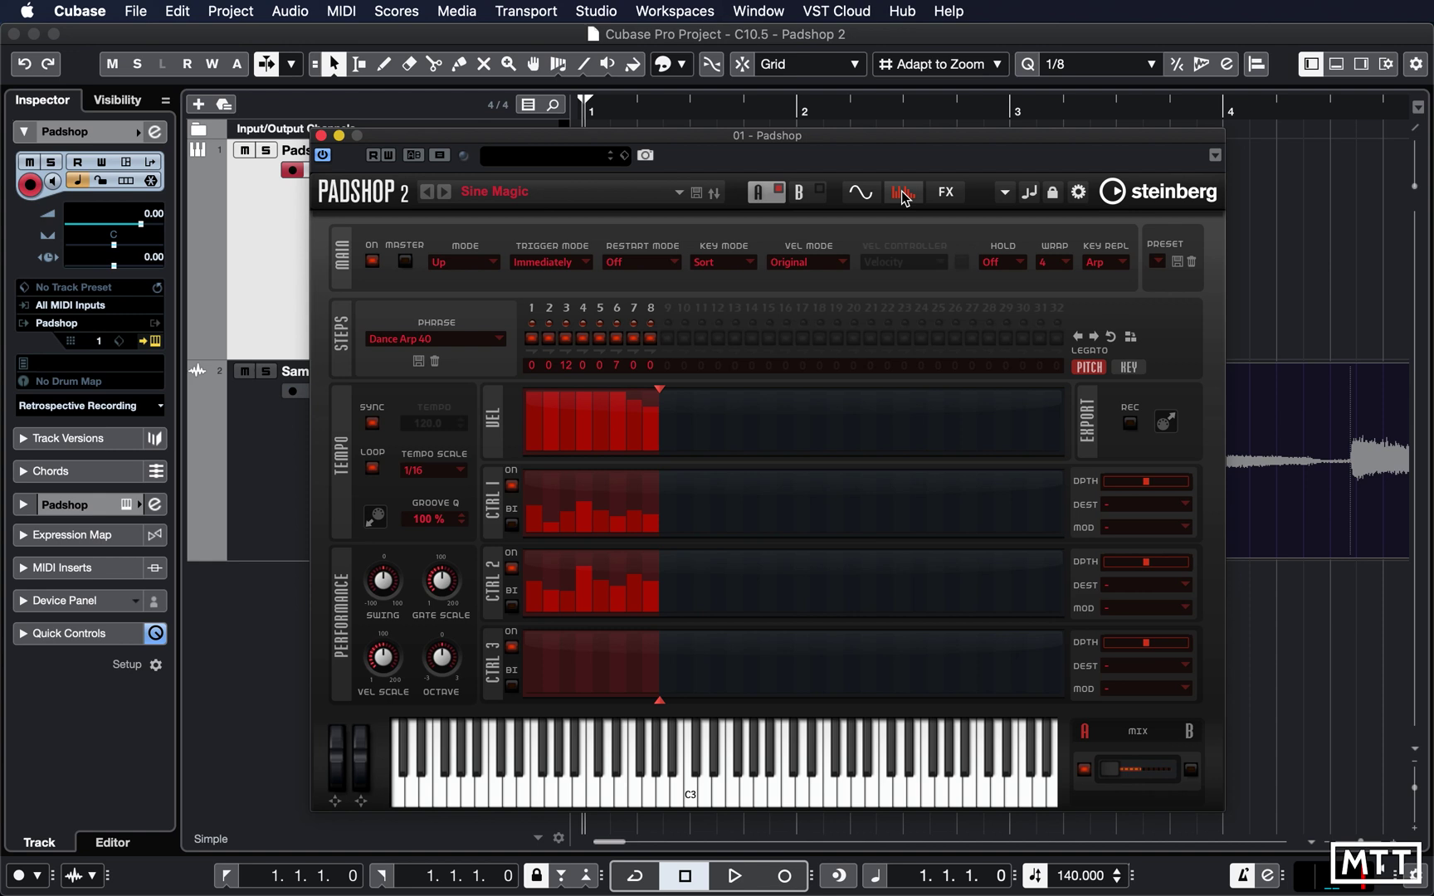
Compare layers A and B, then copy the Sine Magic layer A settings.
left_click(1004, 194)
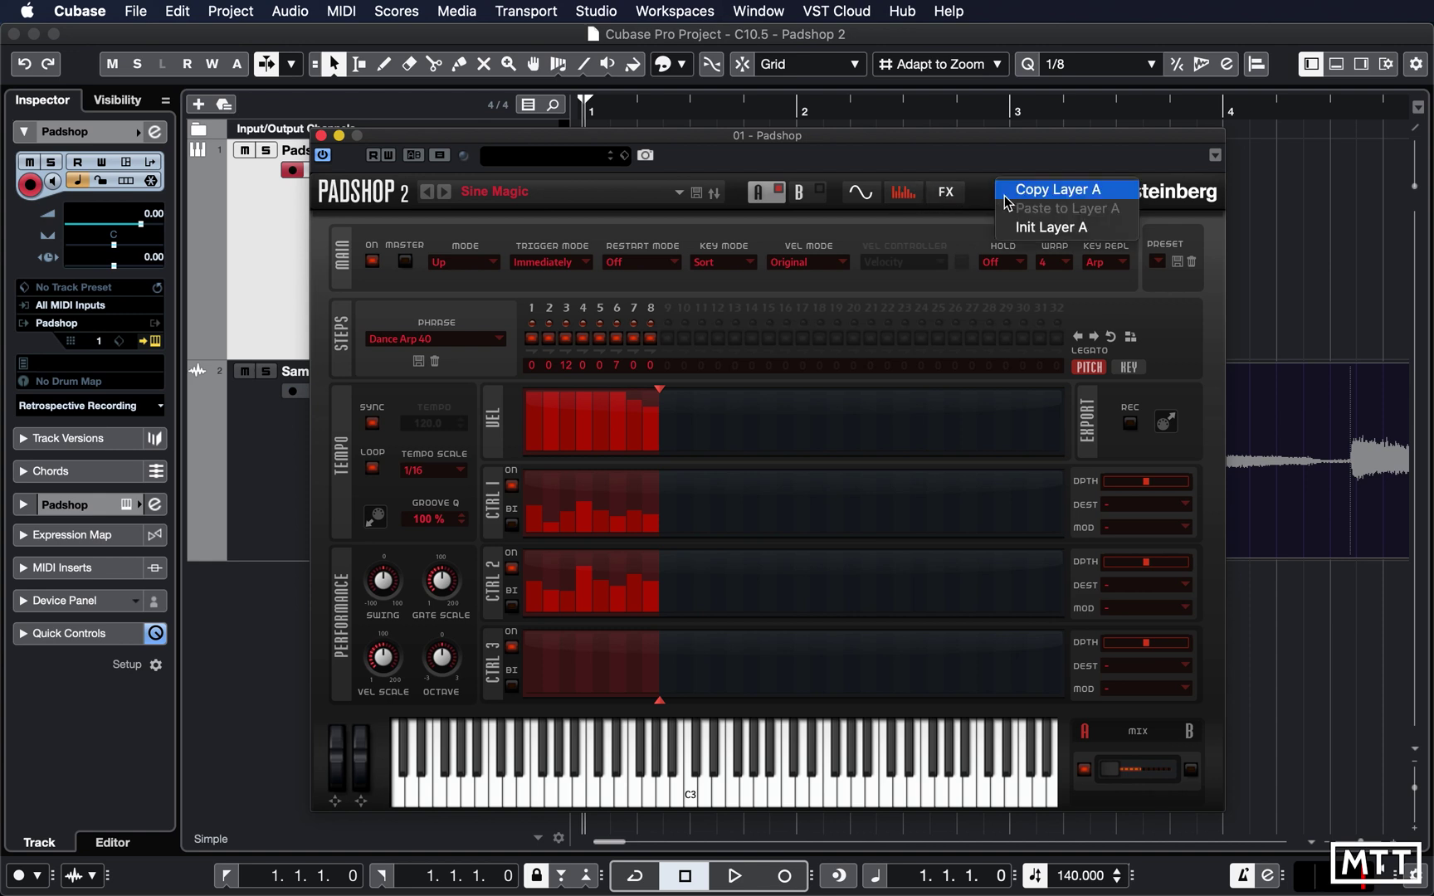
left_click(802, 195)
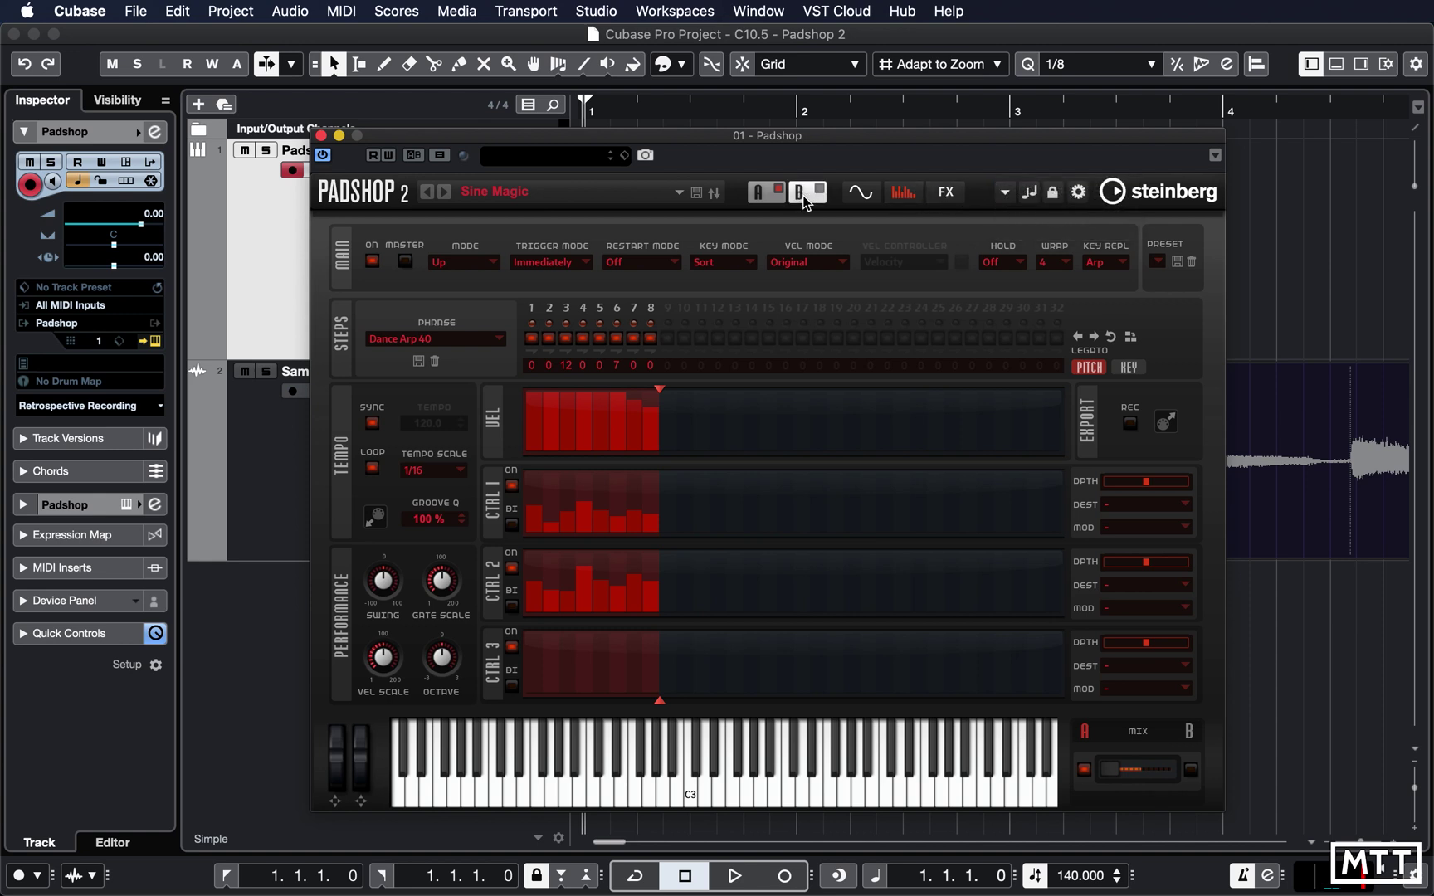
left_click(758, 197)
left_click(803, 198)
left_click(766, 194)
left_click(802, 202)
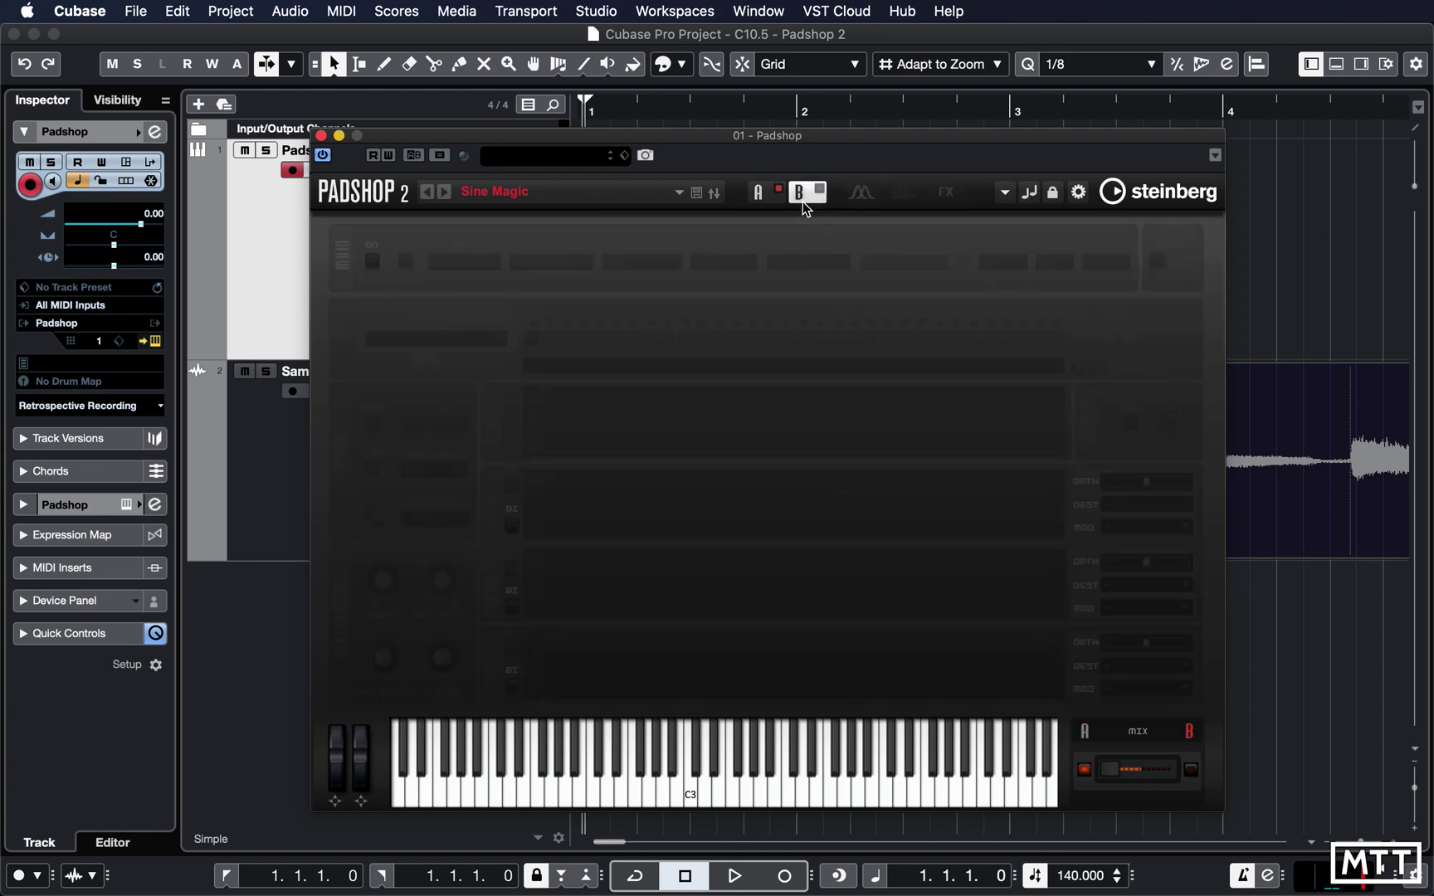
left_click(1004, 192)
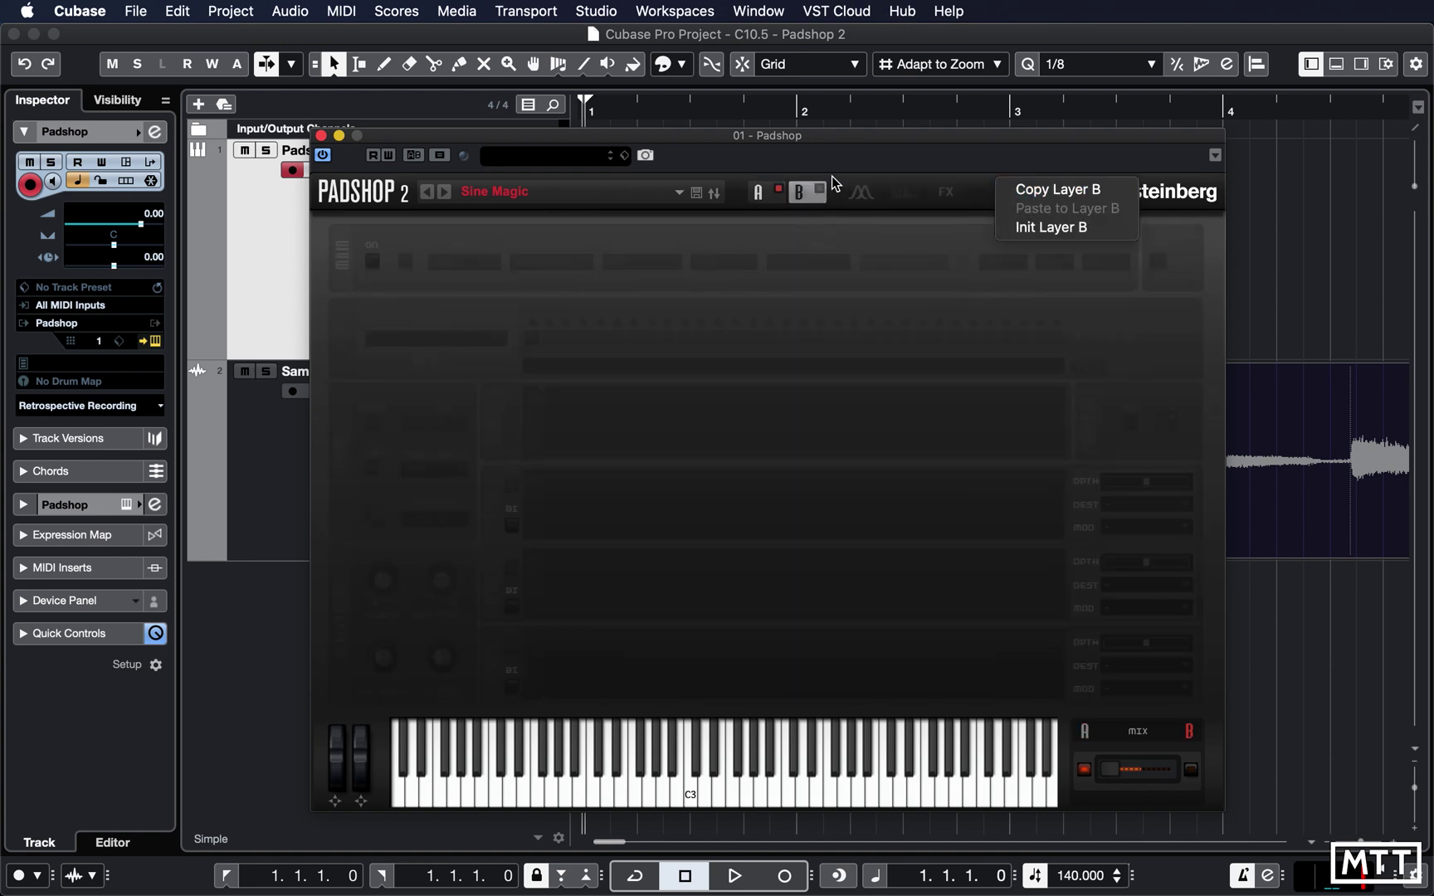
left_click(767, 205)
left_click(1004, 194)
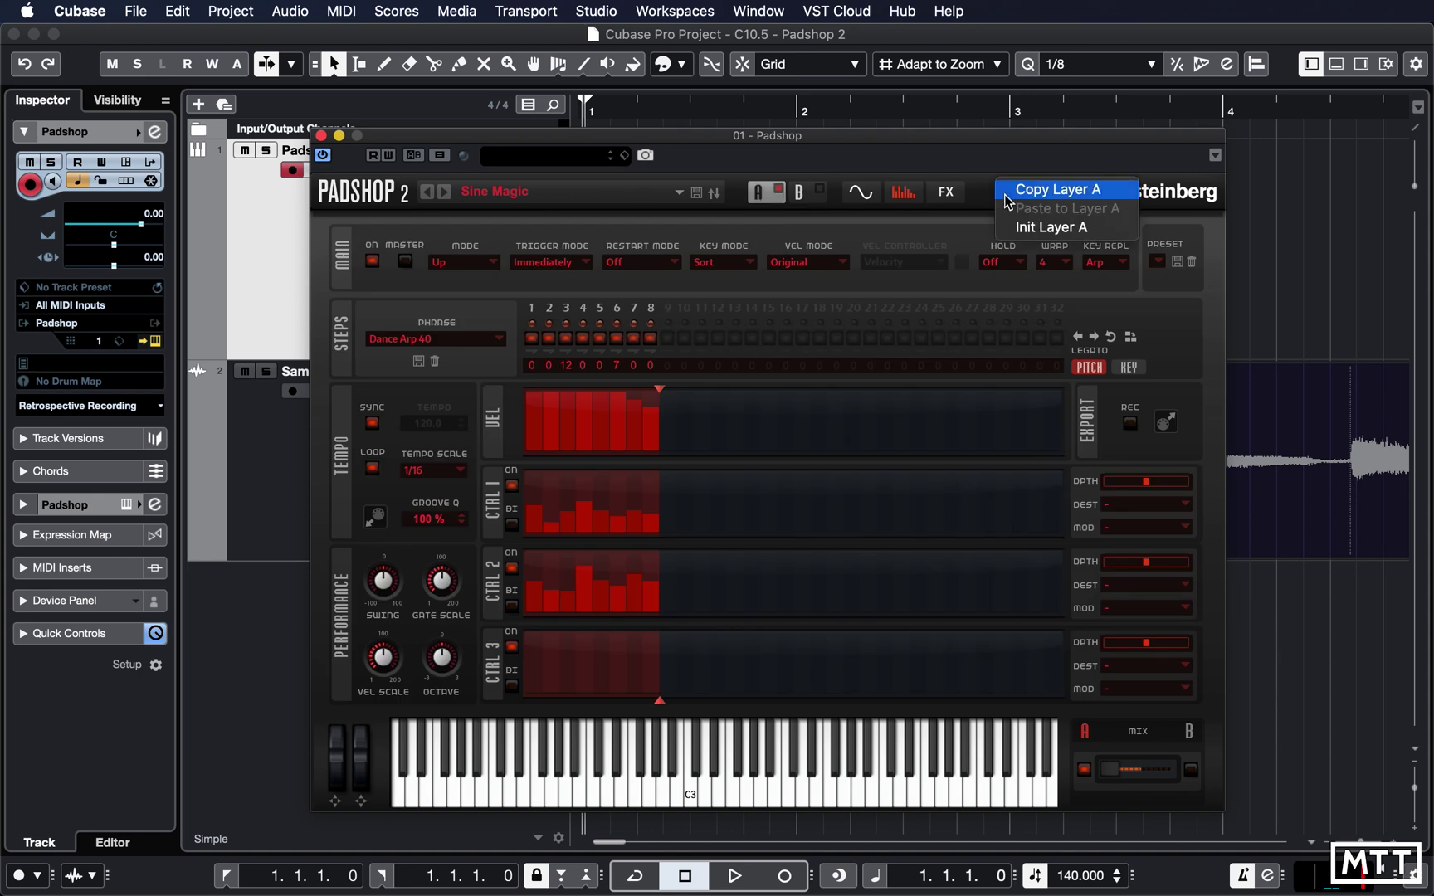
left_click(1022, 191)
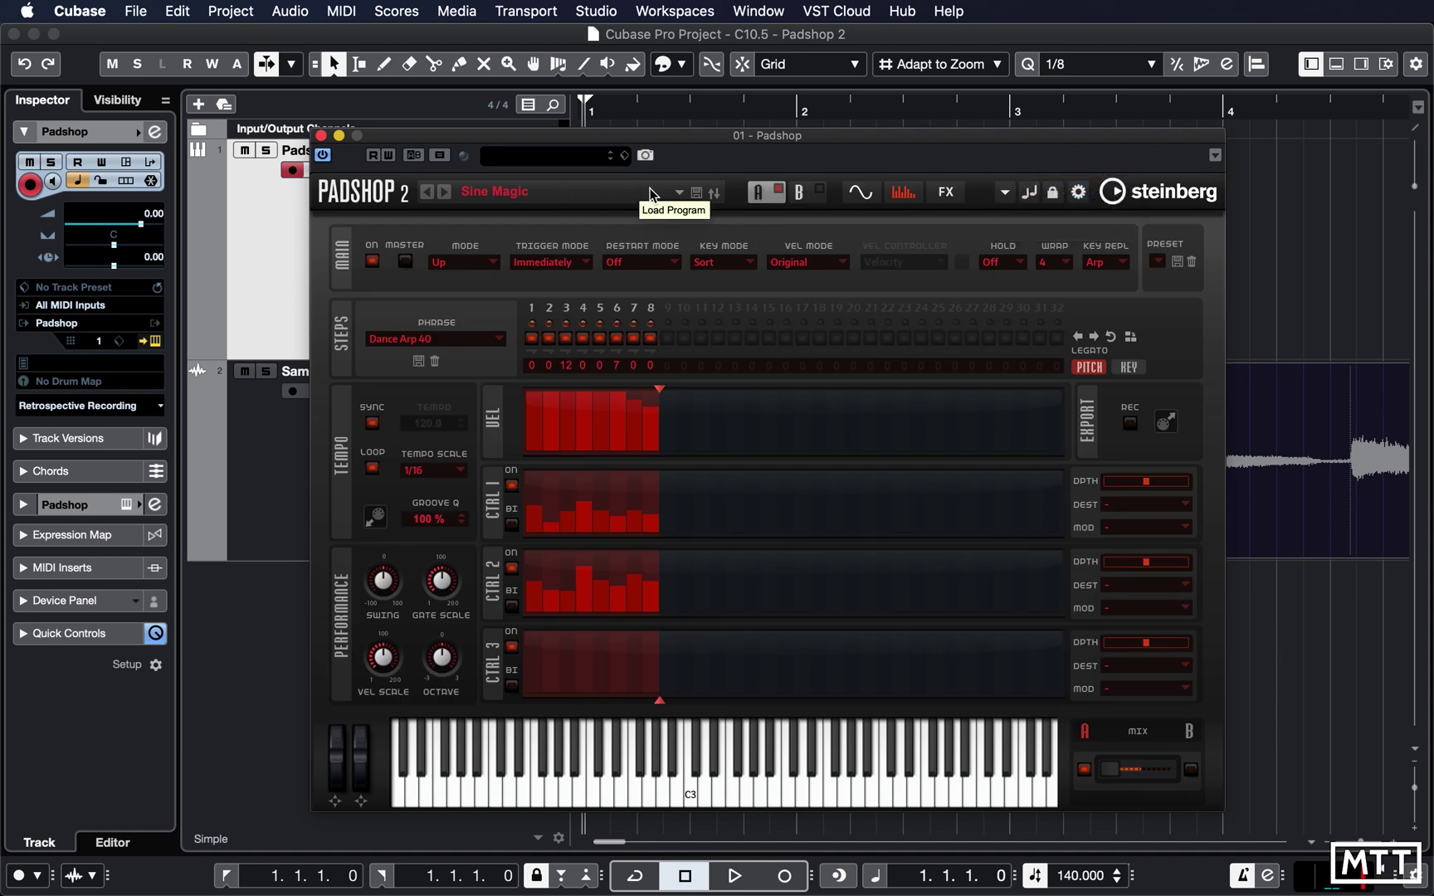
Load the Paw Swipe preset, paste the copied layer into its layer B, and show the synth page.
left_click(568, 190)
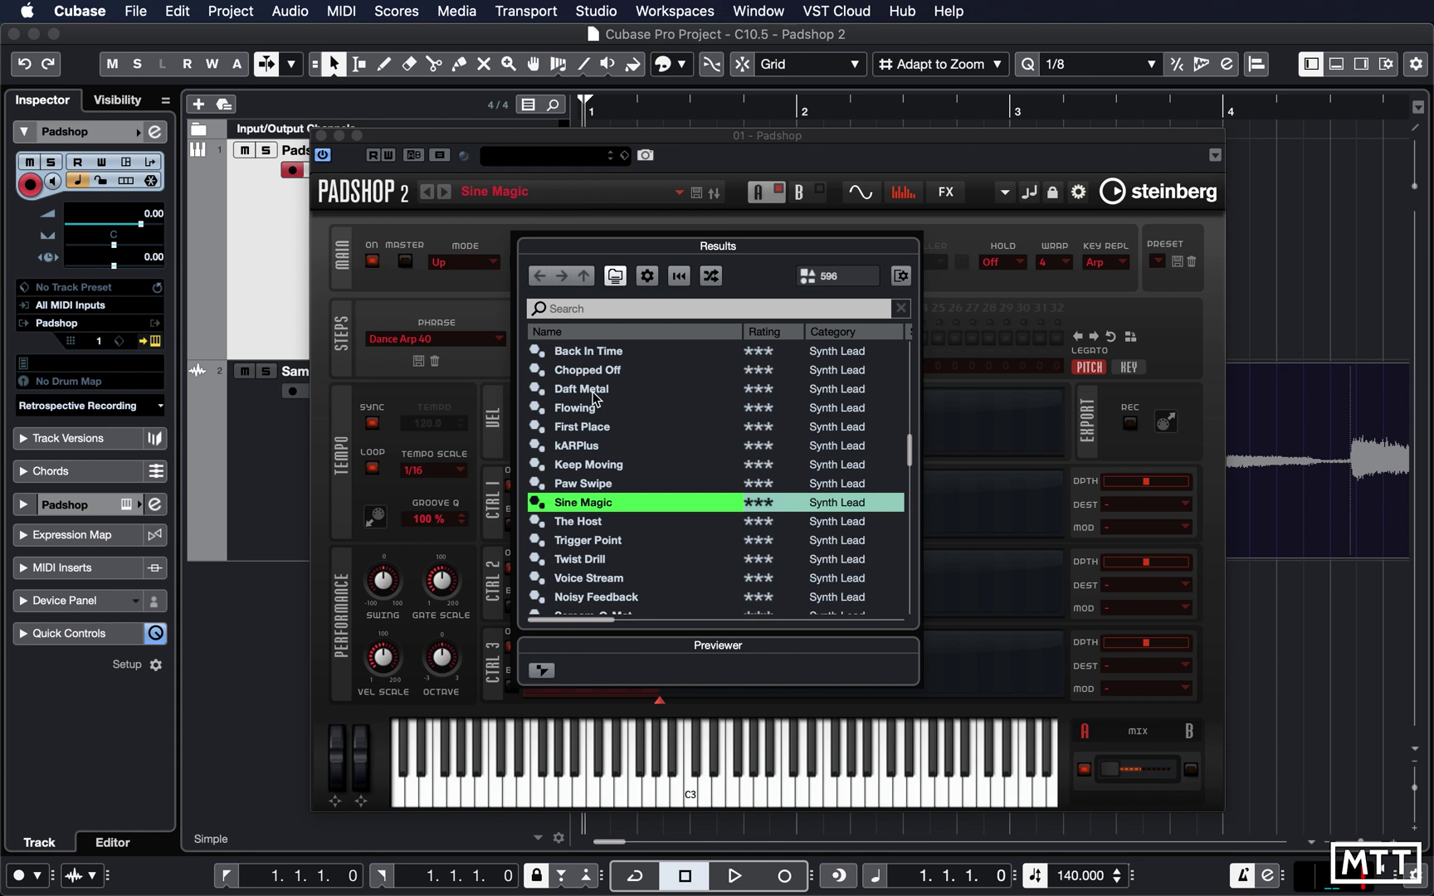
double_click(576, 483)
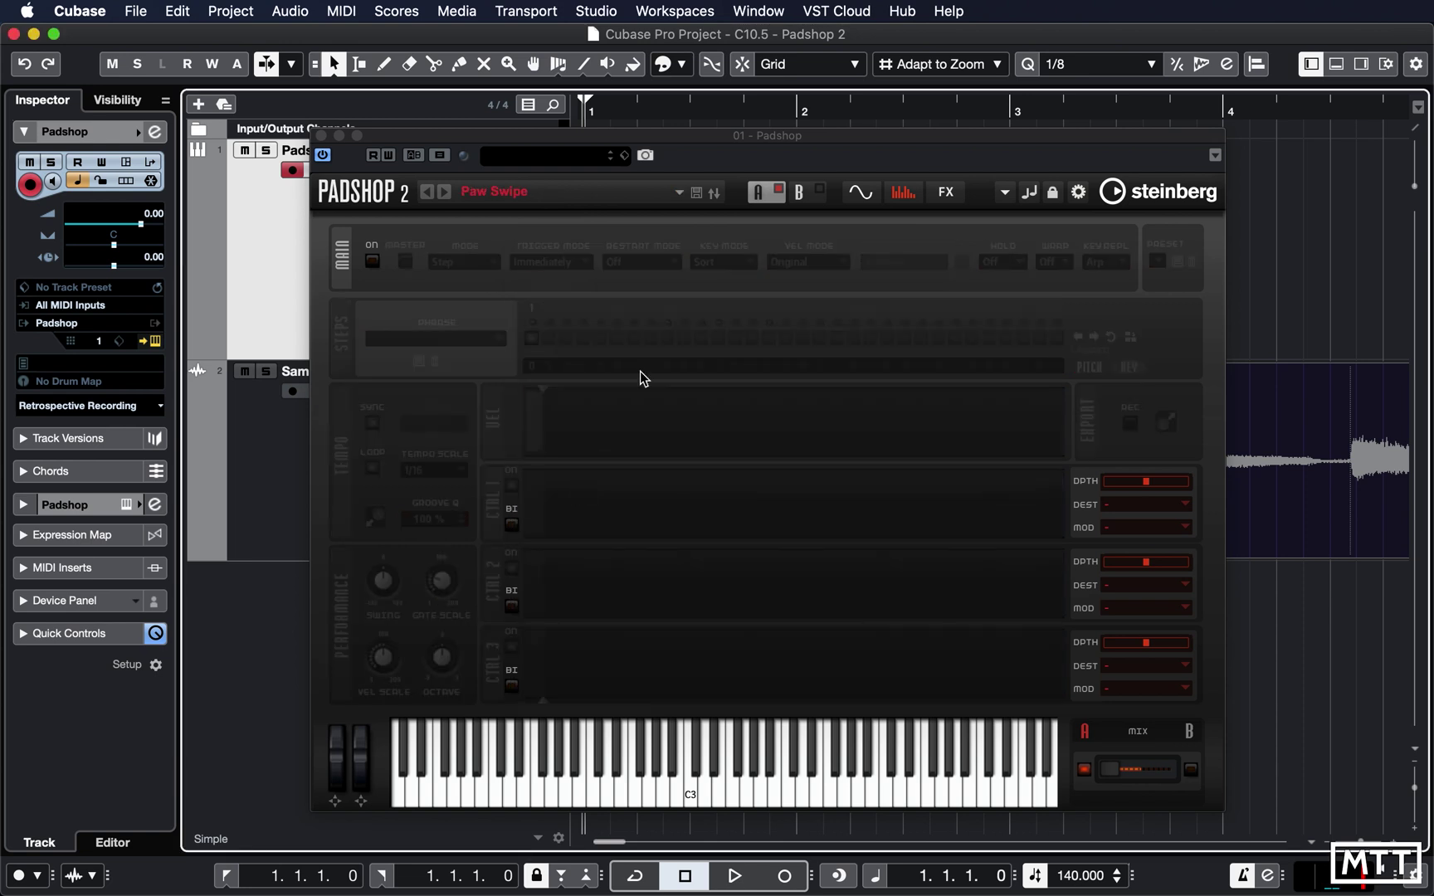
left_click(803, 195)
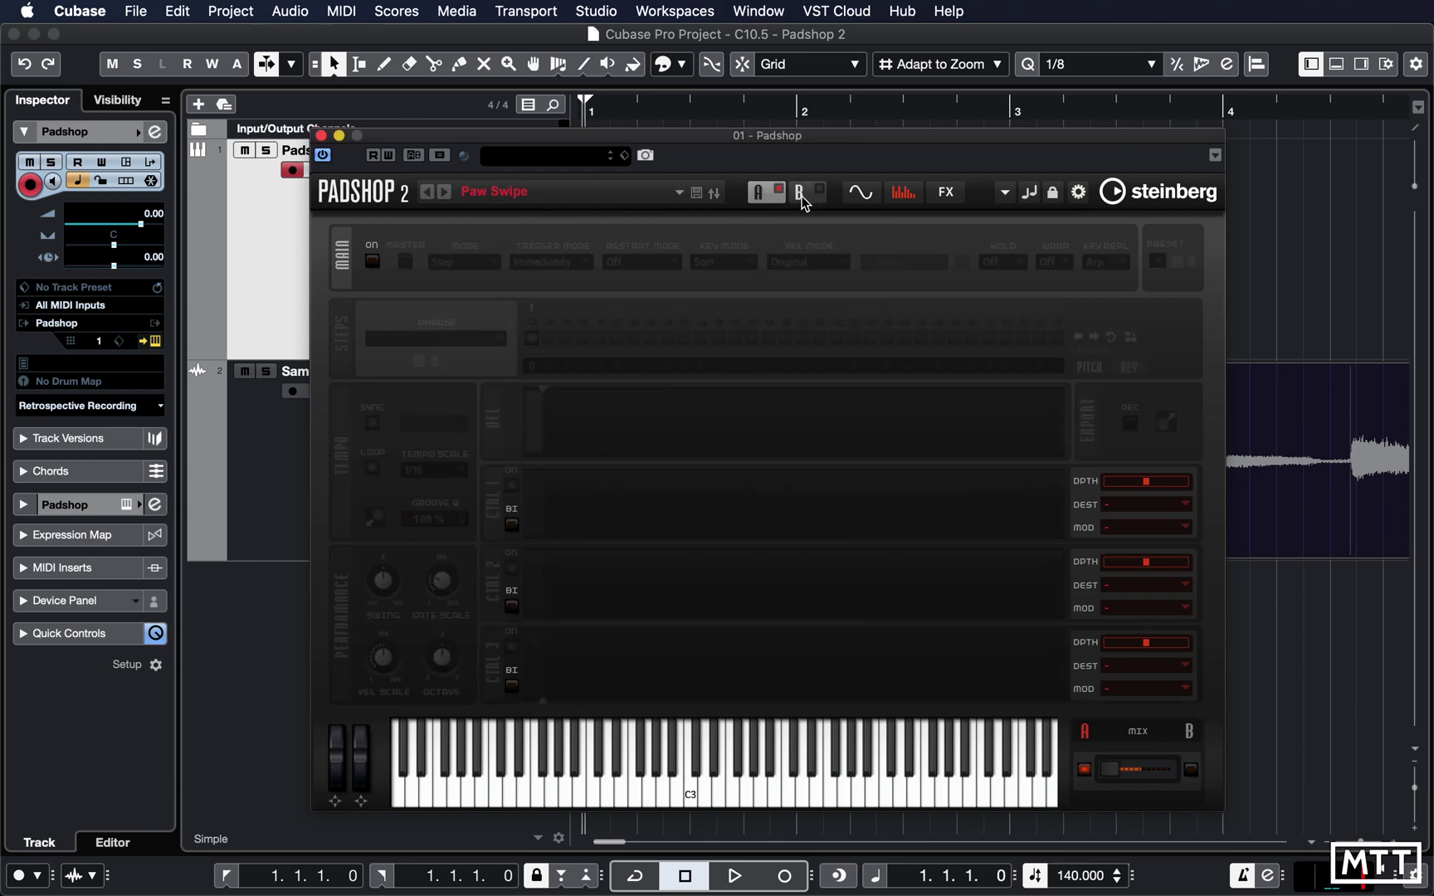
left_click(1003, 192)
left_click(1027, 209)
left_click(860, 192)
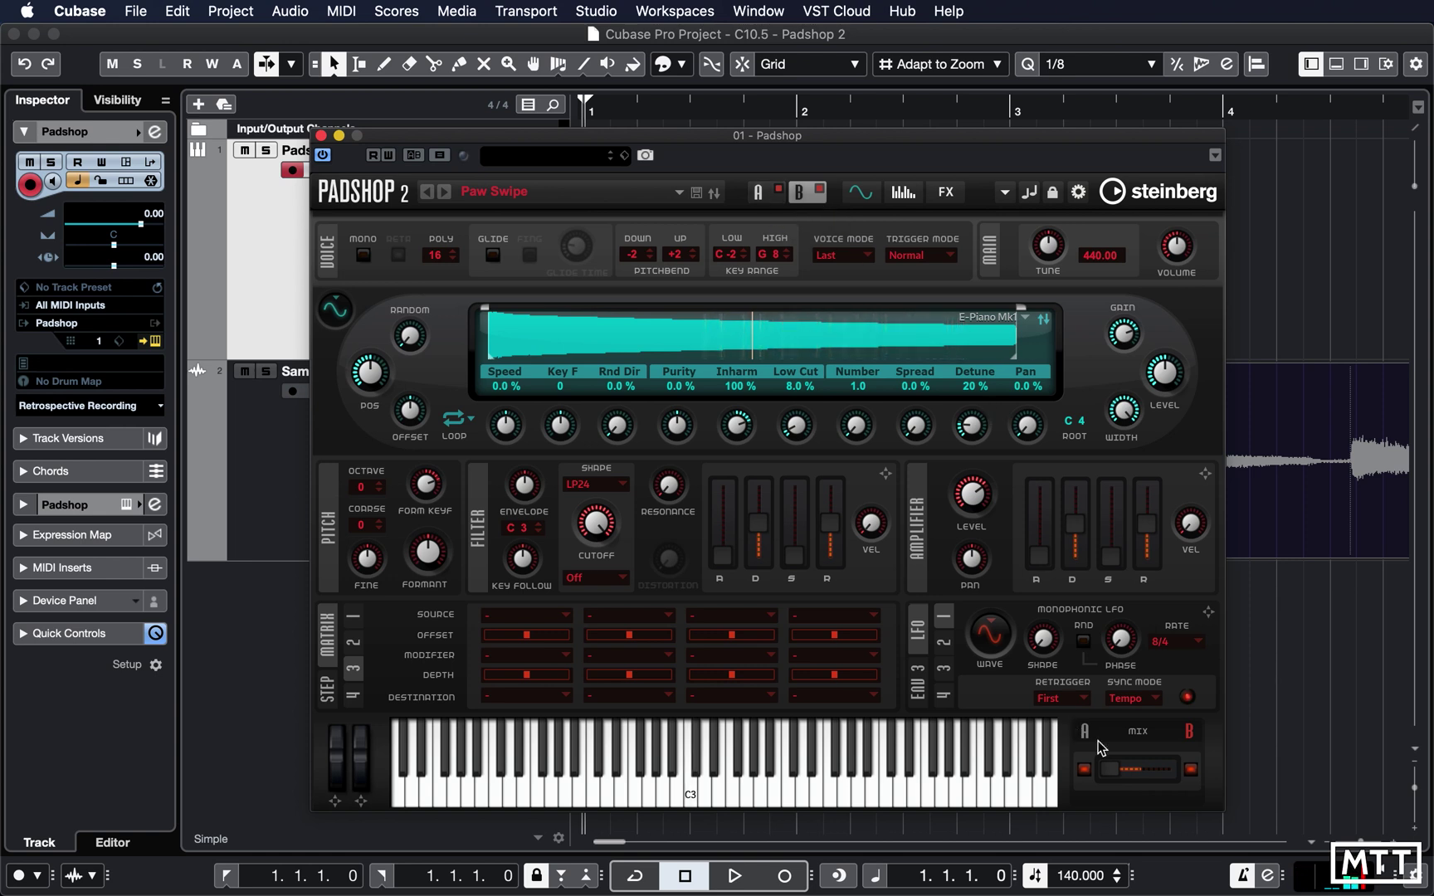
mouse_move(1109, 770)
Search the presets for 'vocal' and load Vocal Gates.
left_click(539, 189)
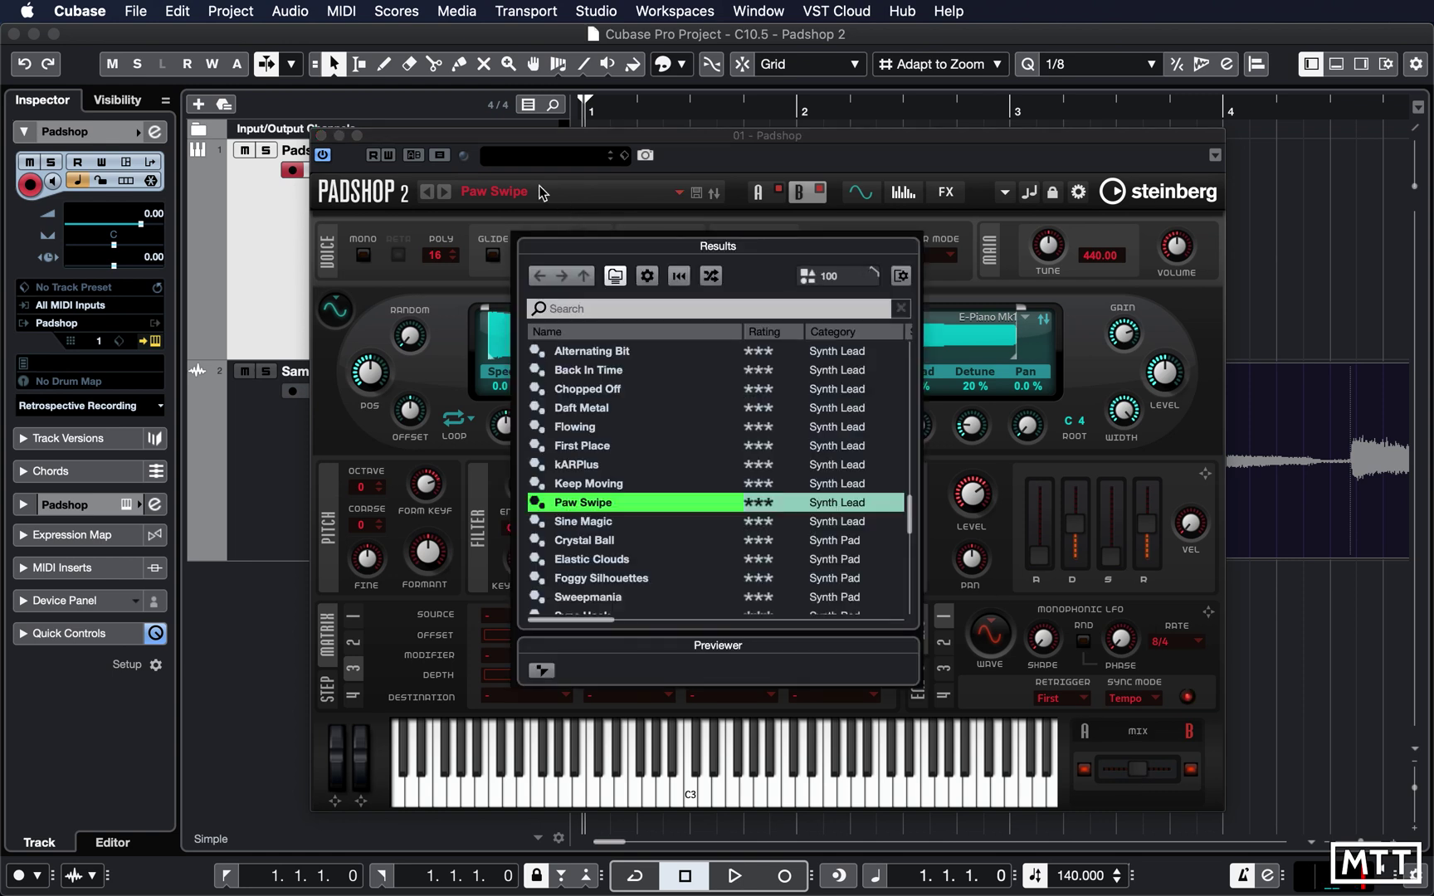
left_click(615, 308)
type("vocal")
double_click(595, 349)
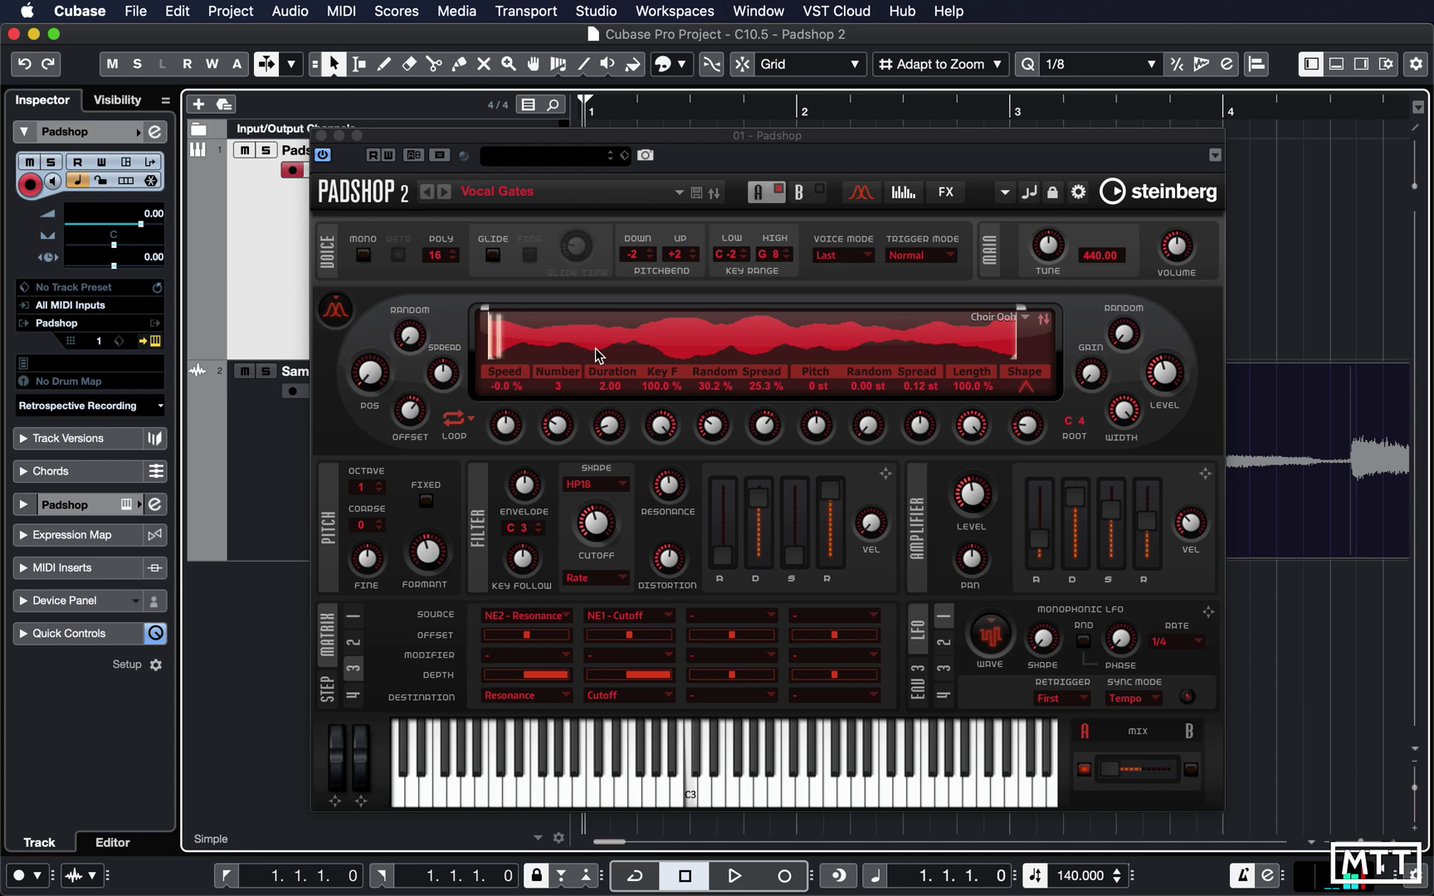
Search 'trance', load Trancemutation, and check its arpeggiator against the main synth page.
left_click(549, 193)
left_click(550, 191)
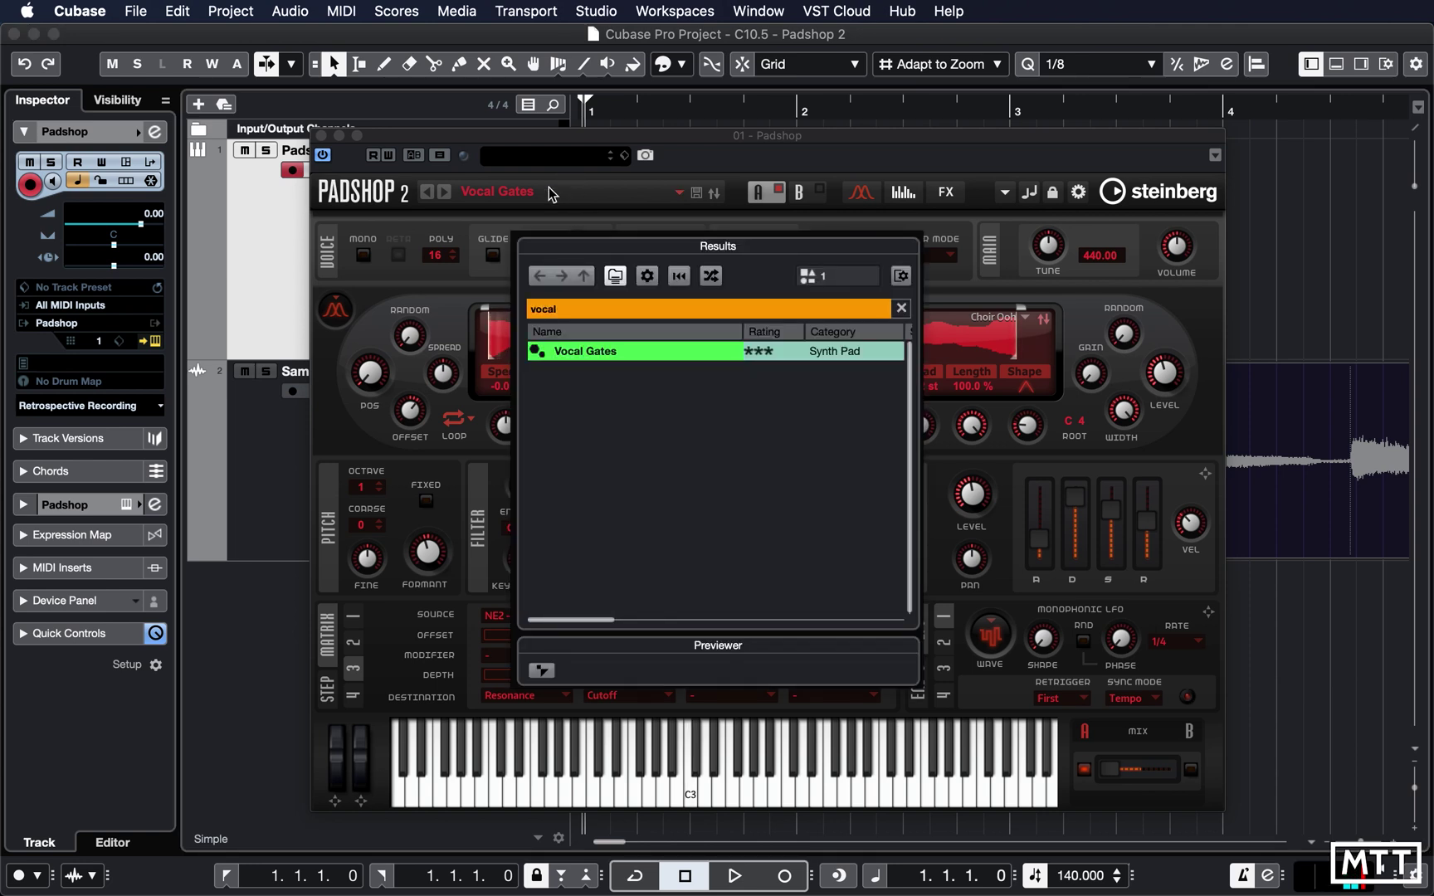
type("trance")
double_click(595, 355)
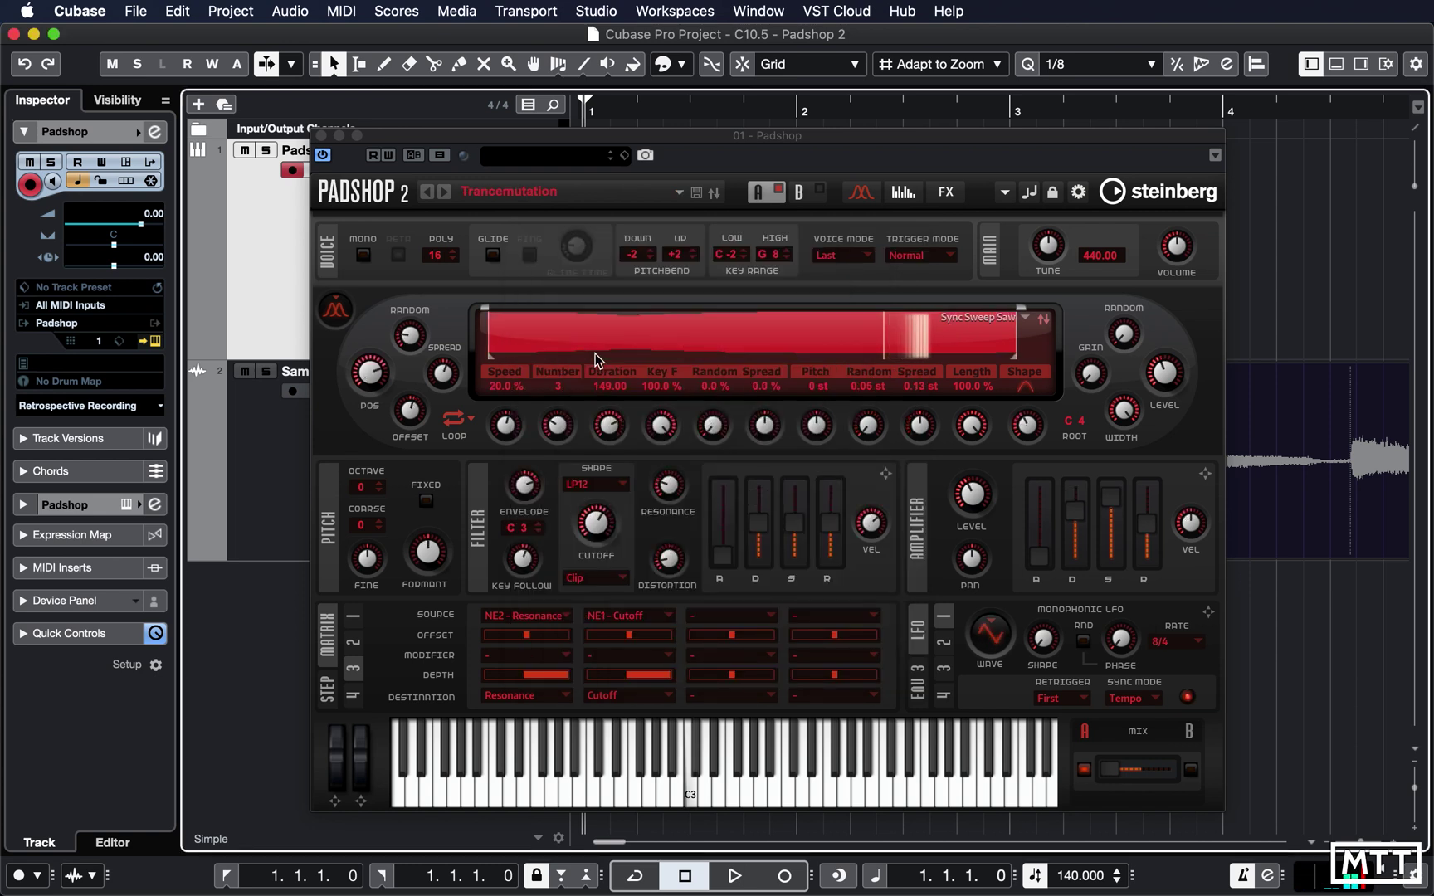
left_click(903, 192)
left_click(860, 192)
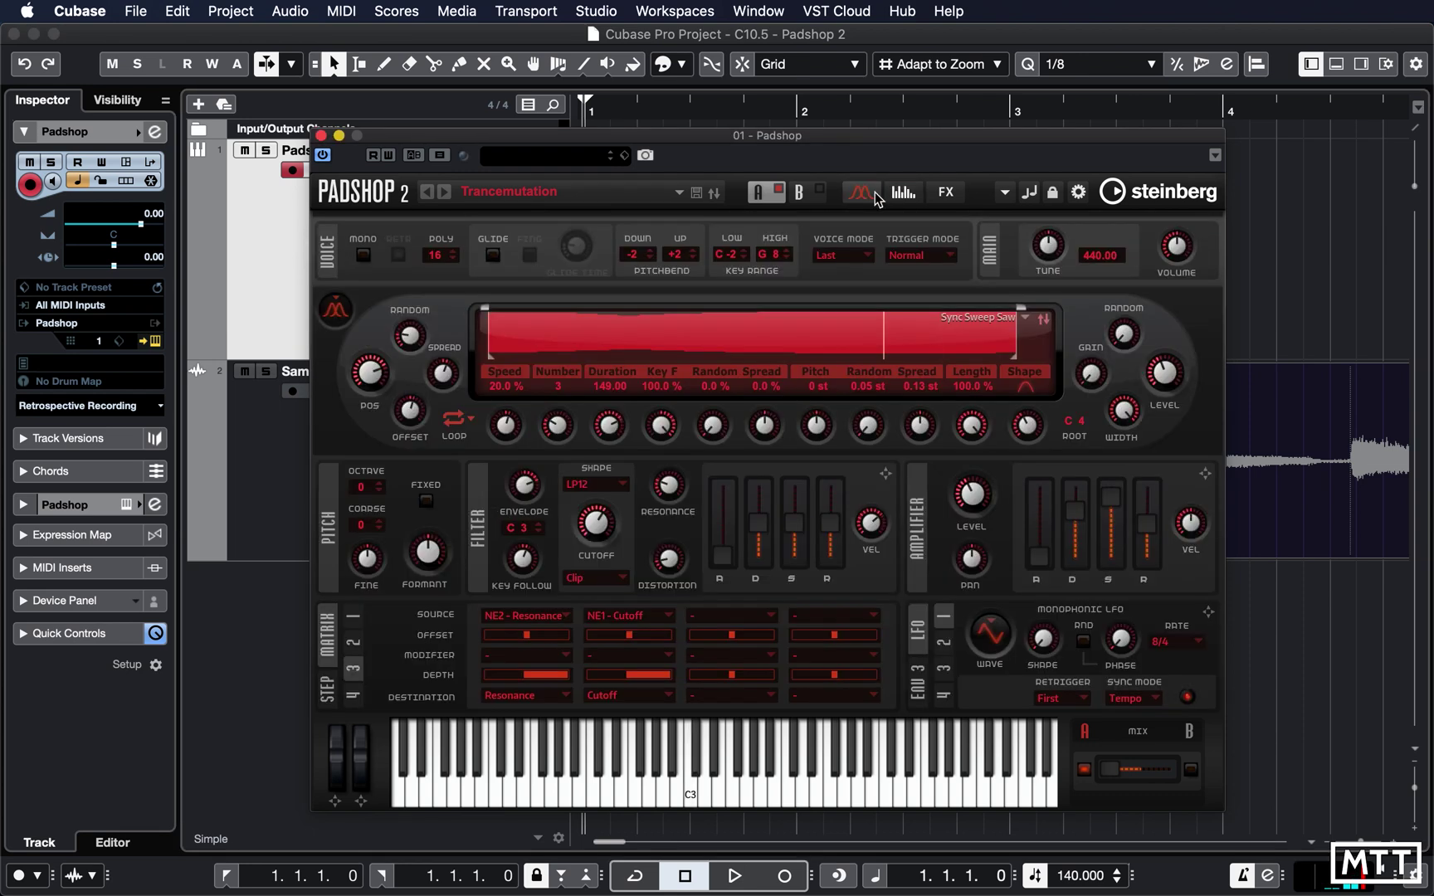
left_click(903, 192)
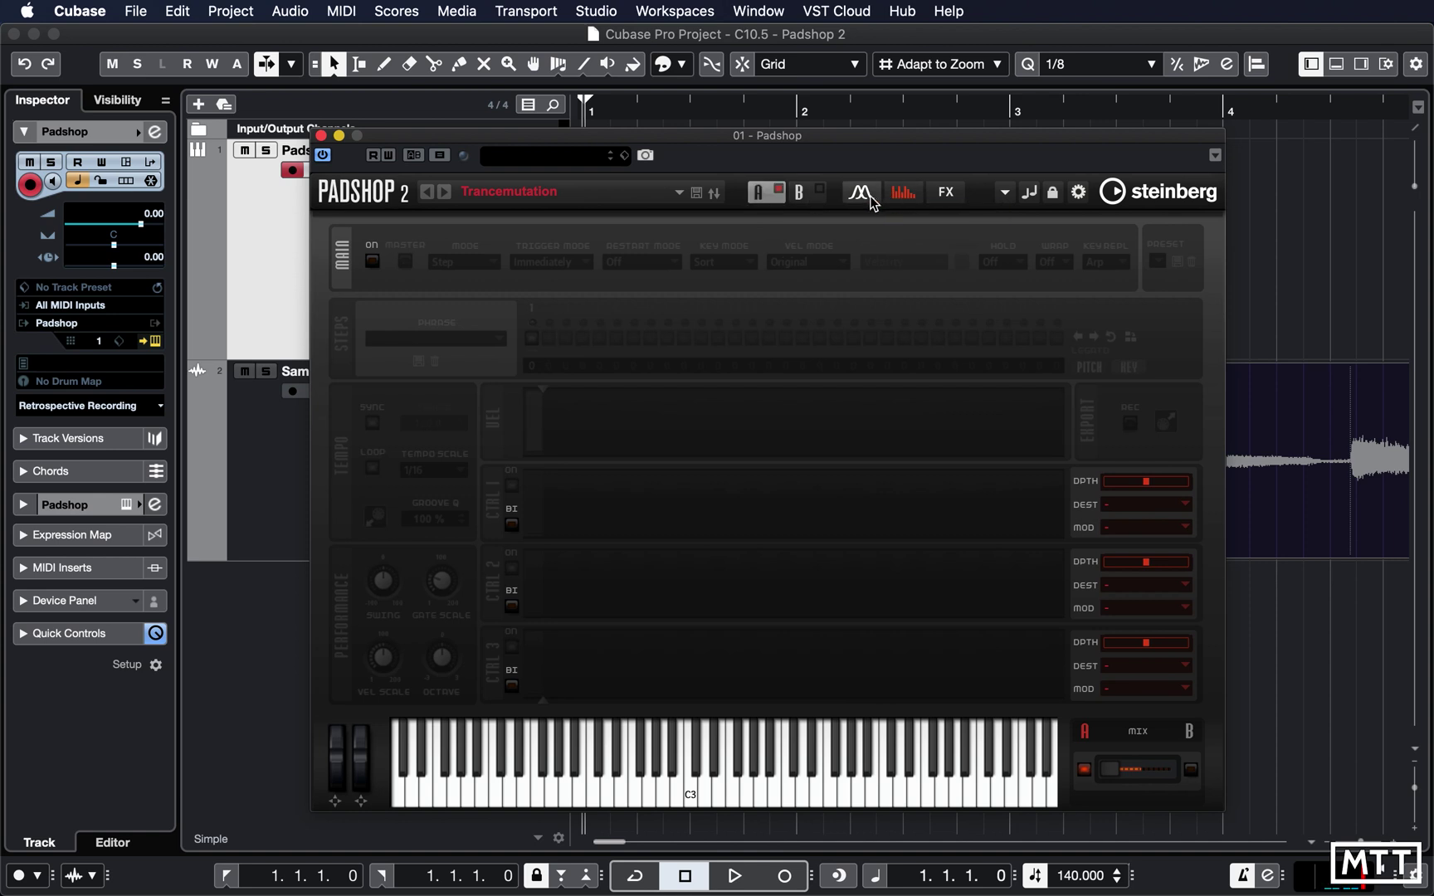
left_click(865, 198)
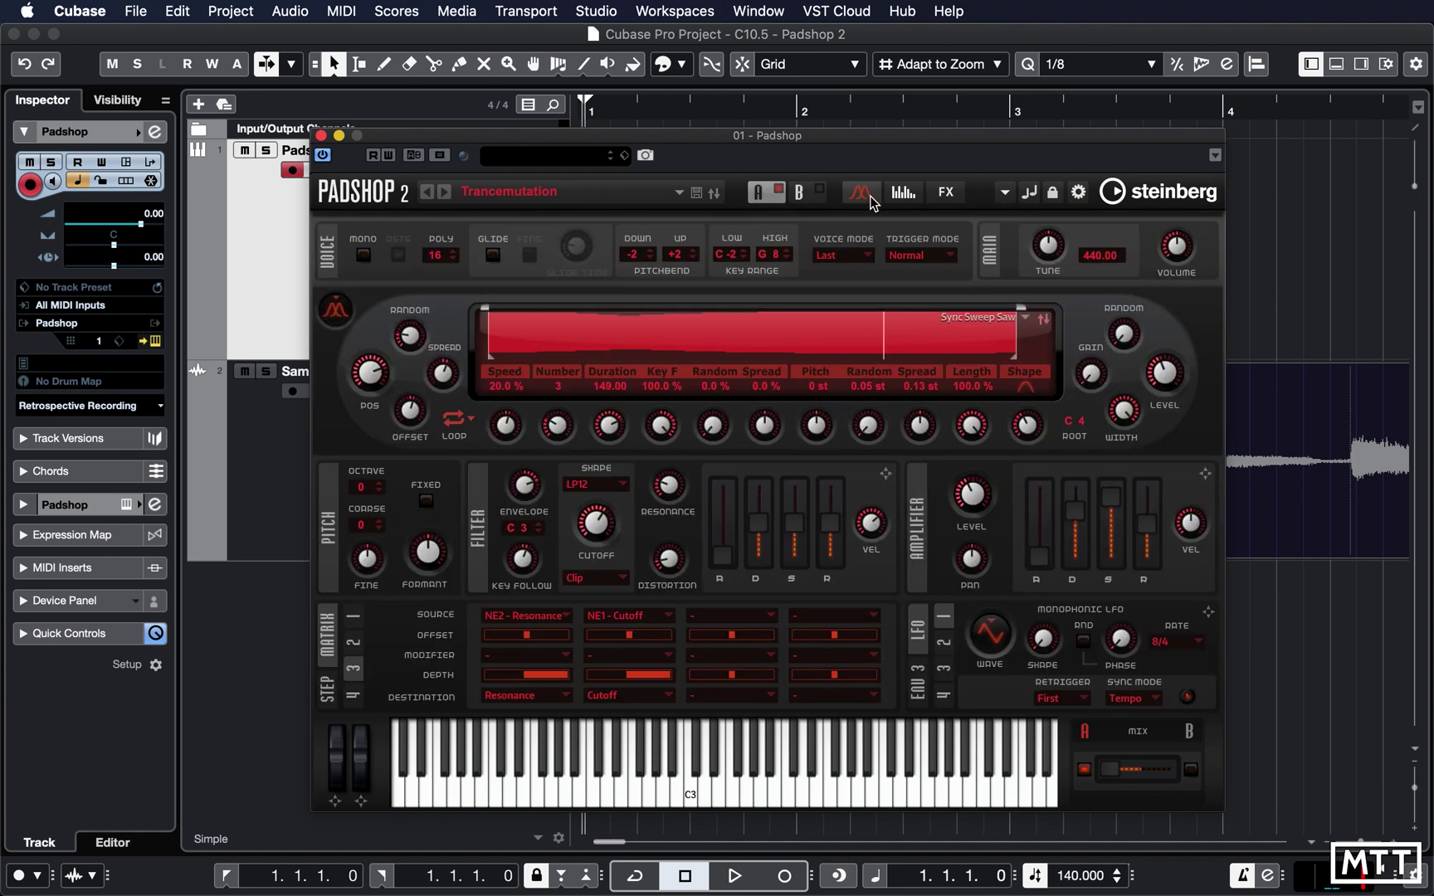
Search the presets for 'grain' and load Grain Machinery.
left_click(529, 195)
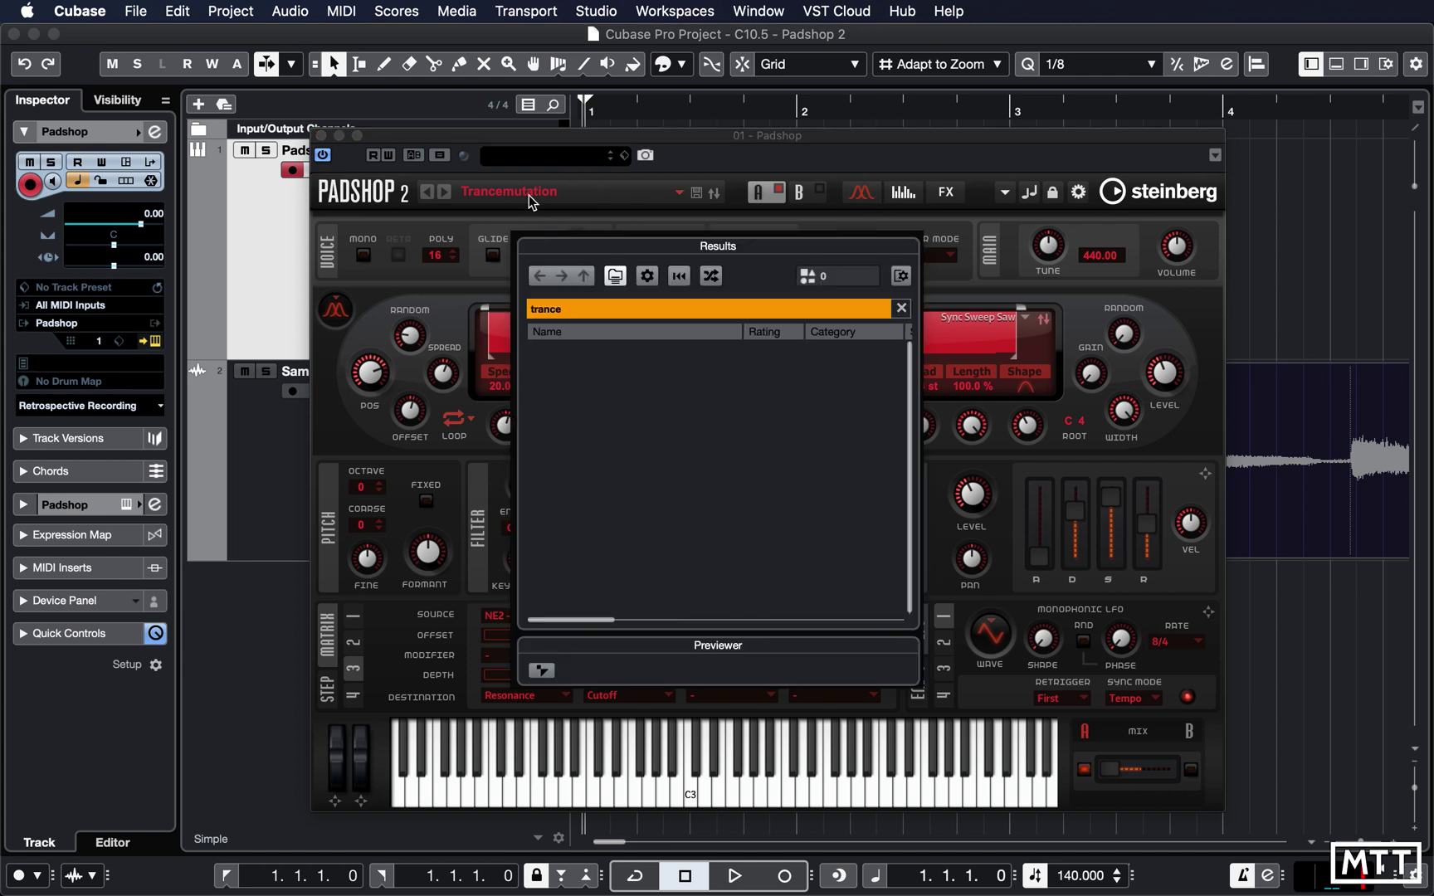
left_click(609, 309)
type("grain")
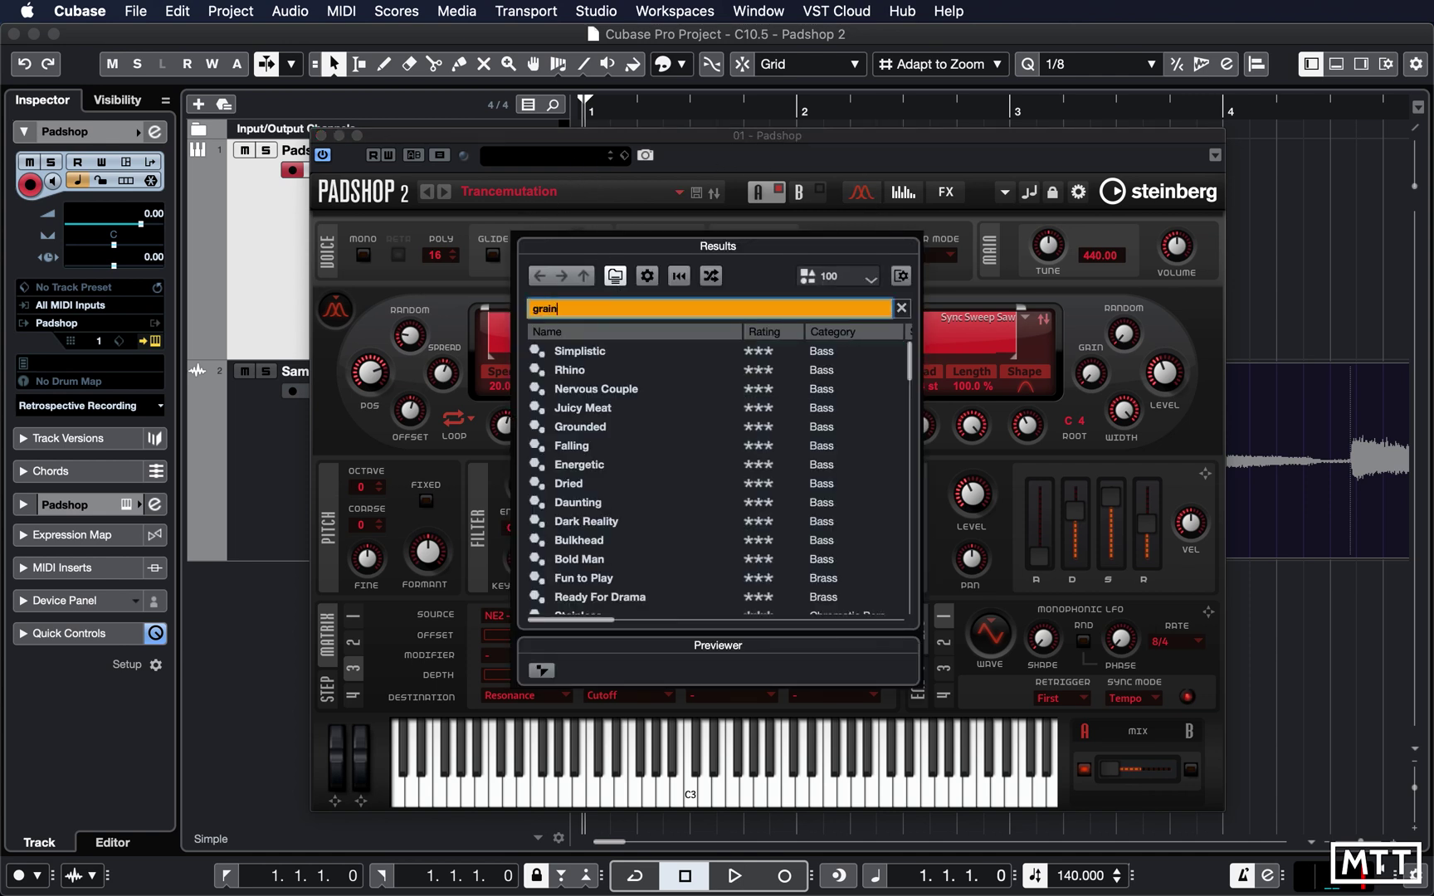
double_click(597, 356)
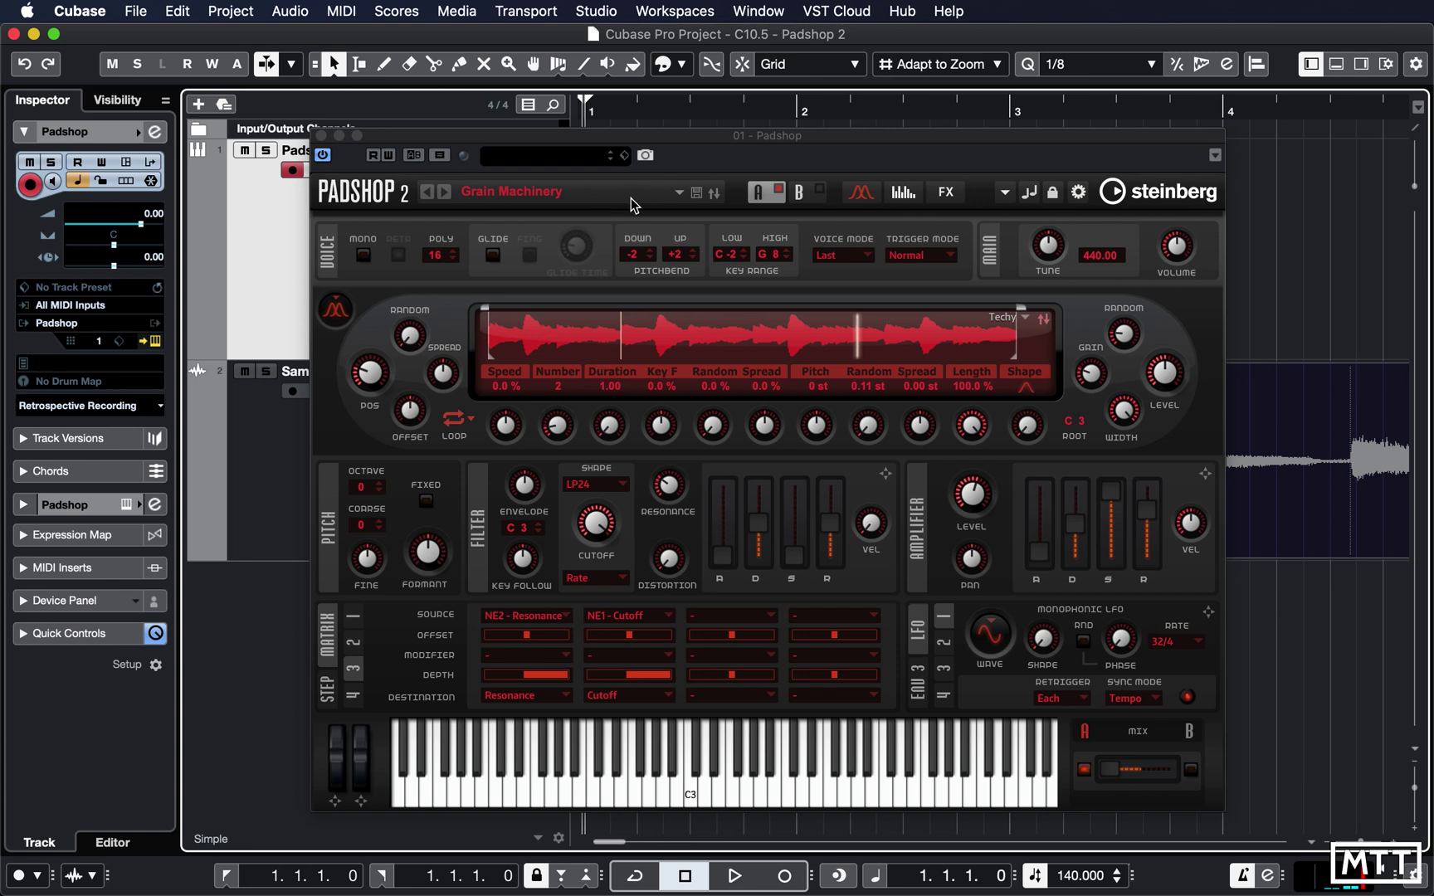
Replace the search with 'flies' and load the Flies on Ice preset.
left_click(581, 191)
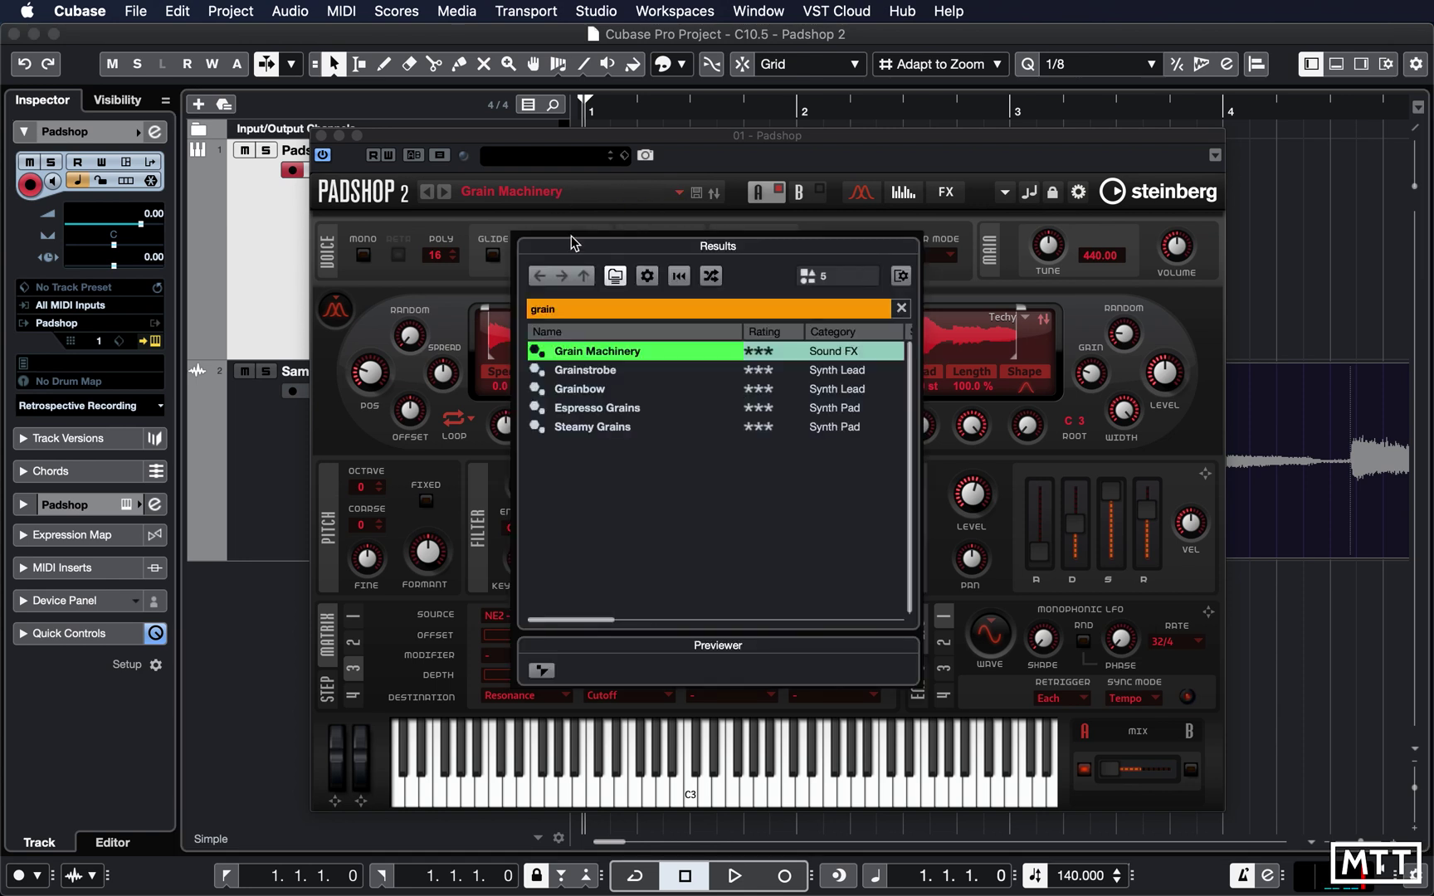
double_click(578, 309)
type("flies")
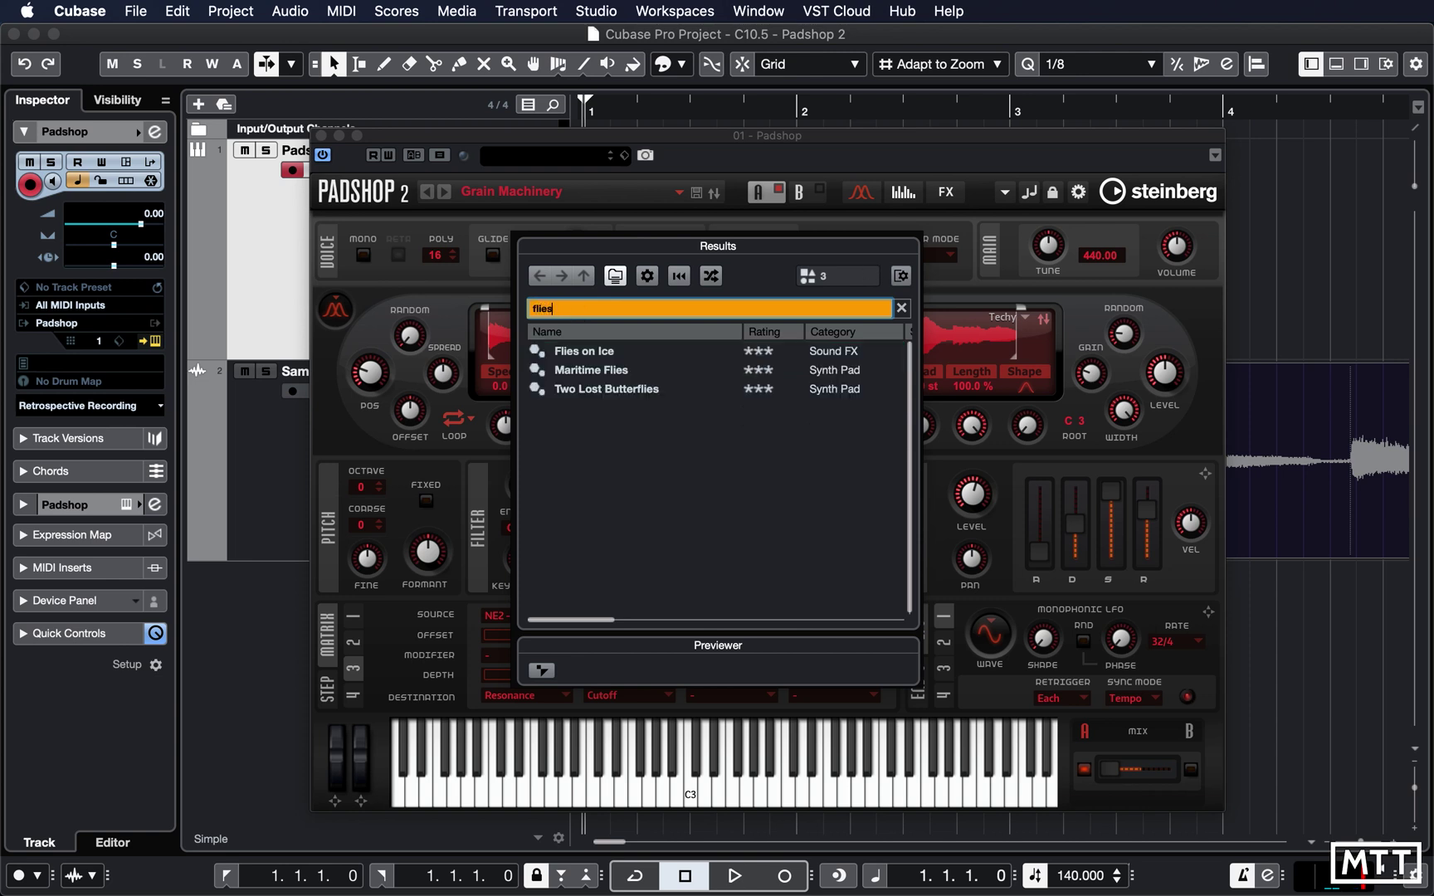
double_click(583, 352)
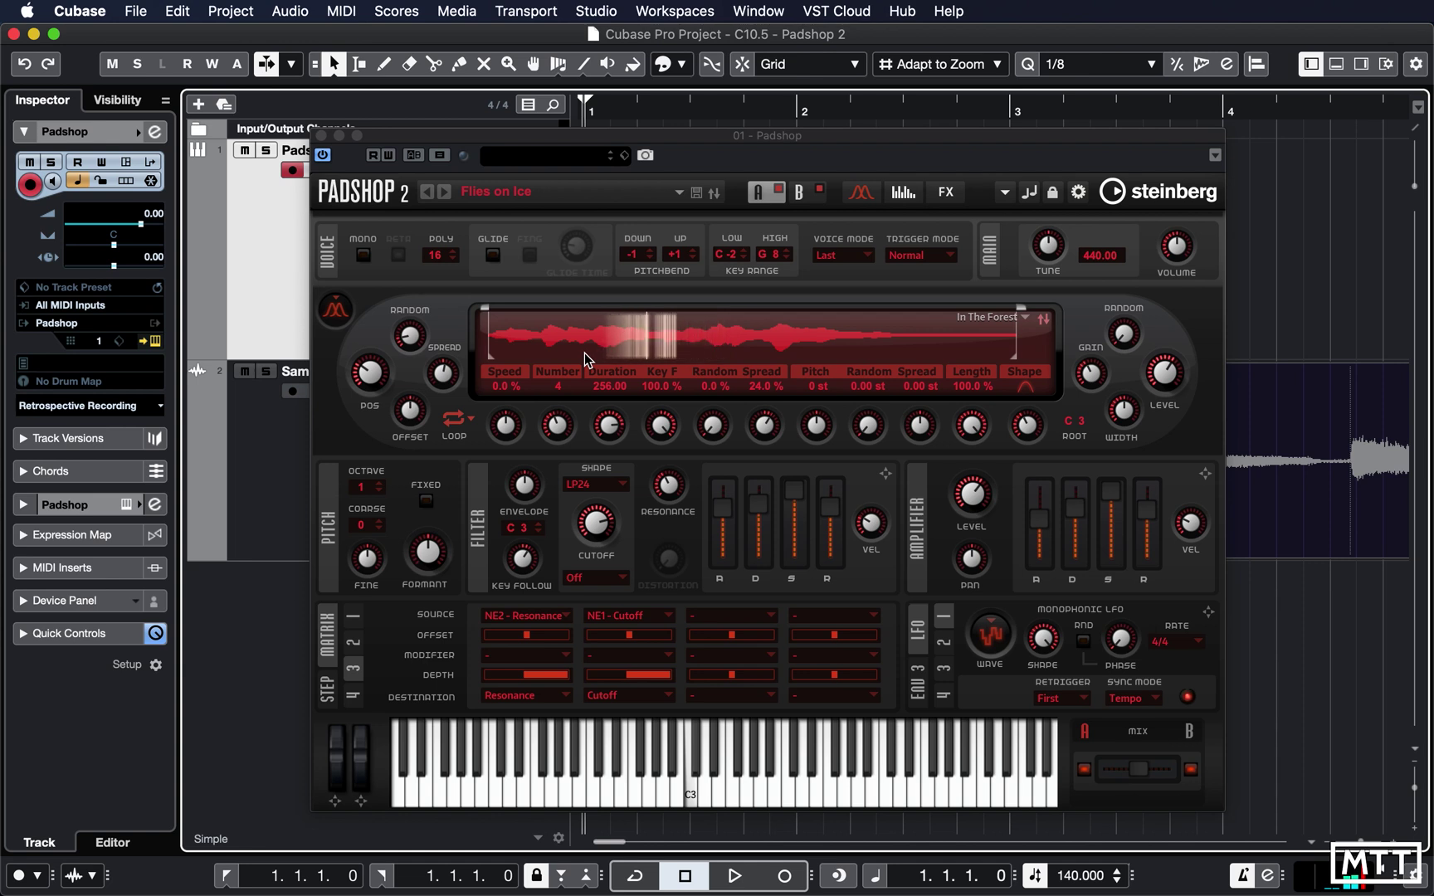
Search the presets for 'fau' and load Fauna.
left_click(615, 193)
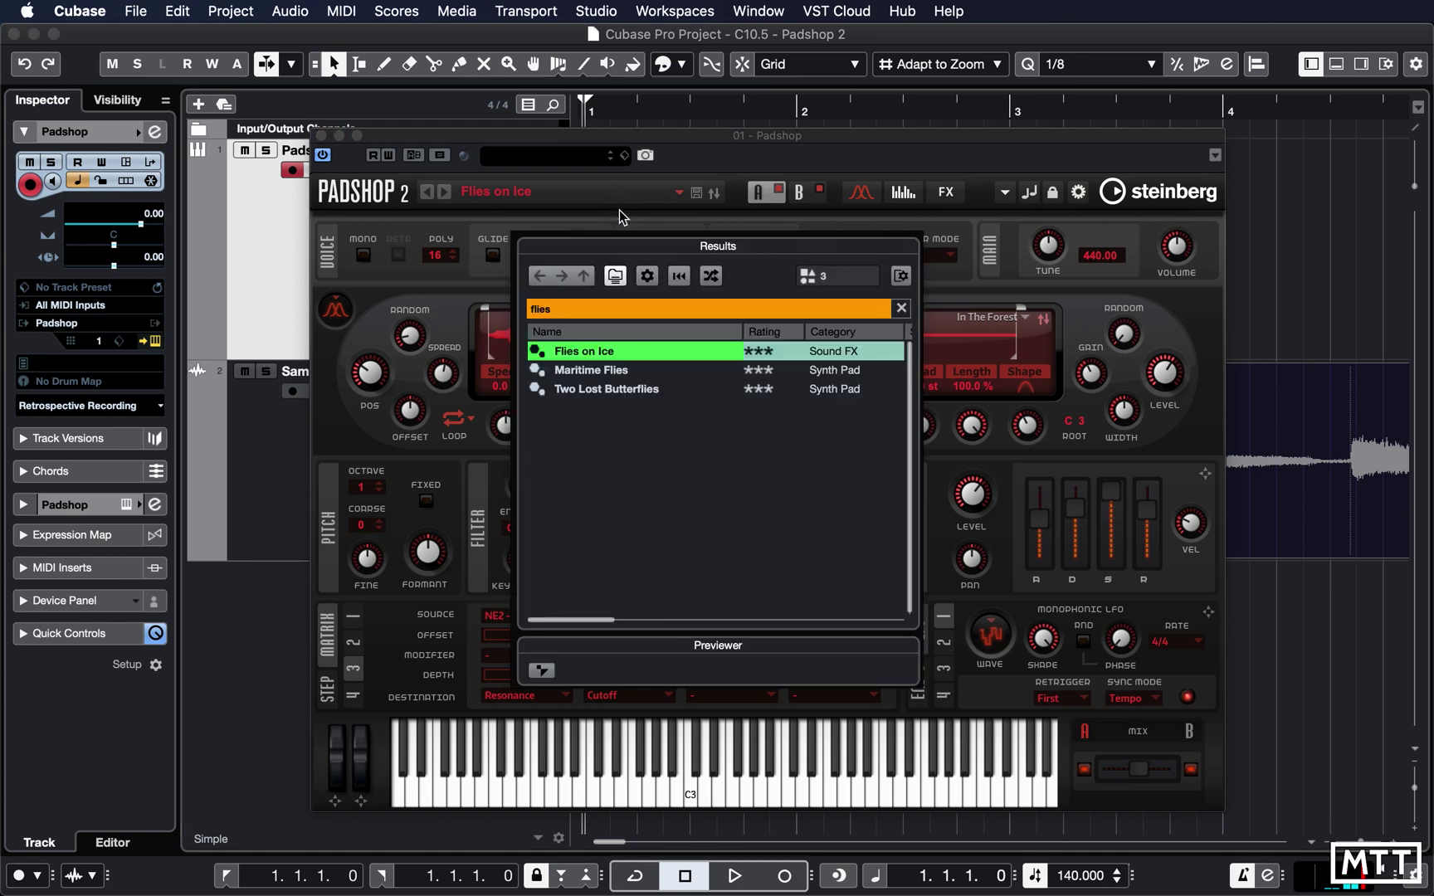
left_click(586, 310)
type("fau")
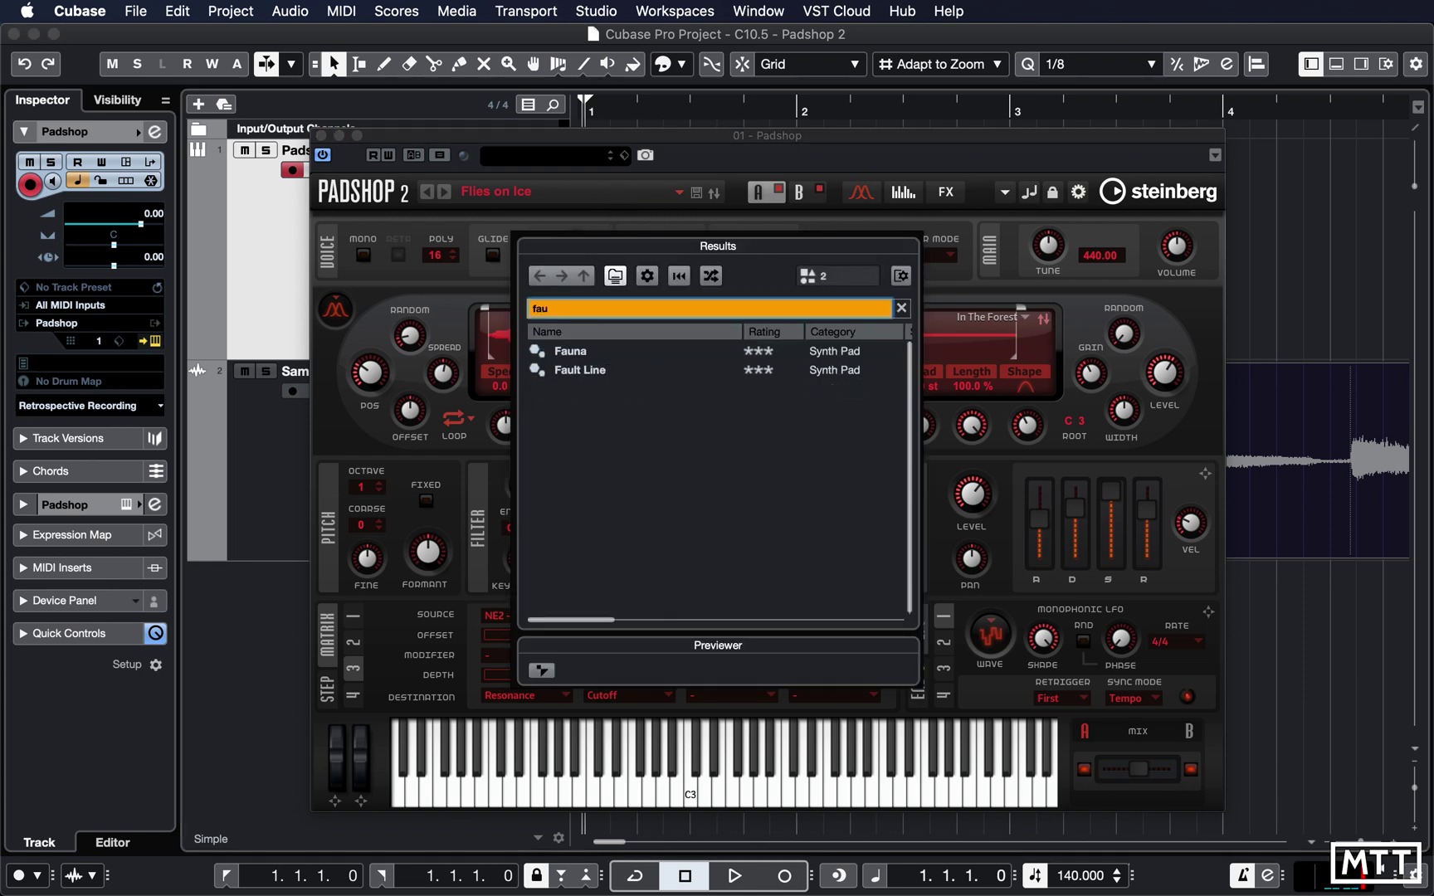
double_click(581, 352)
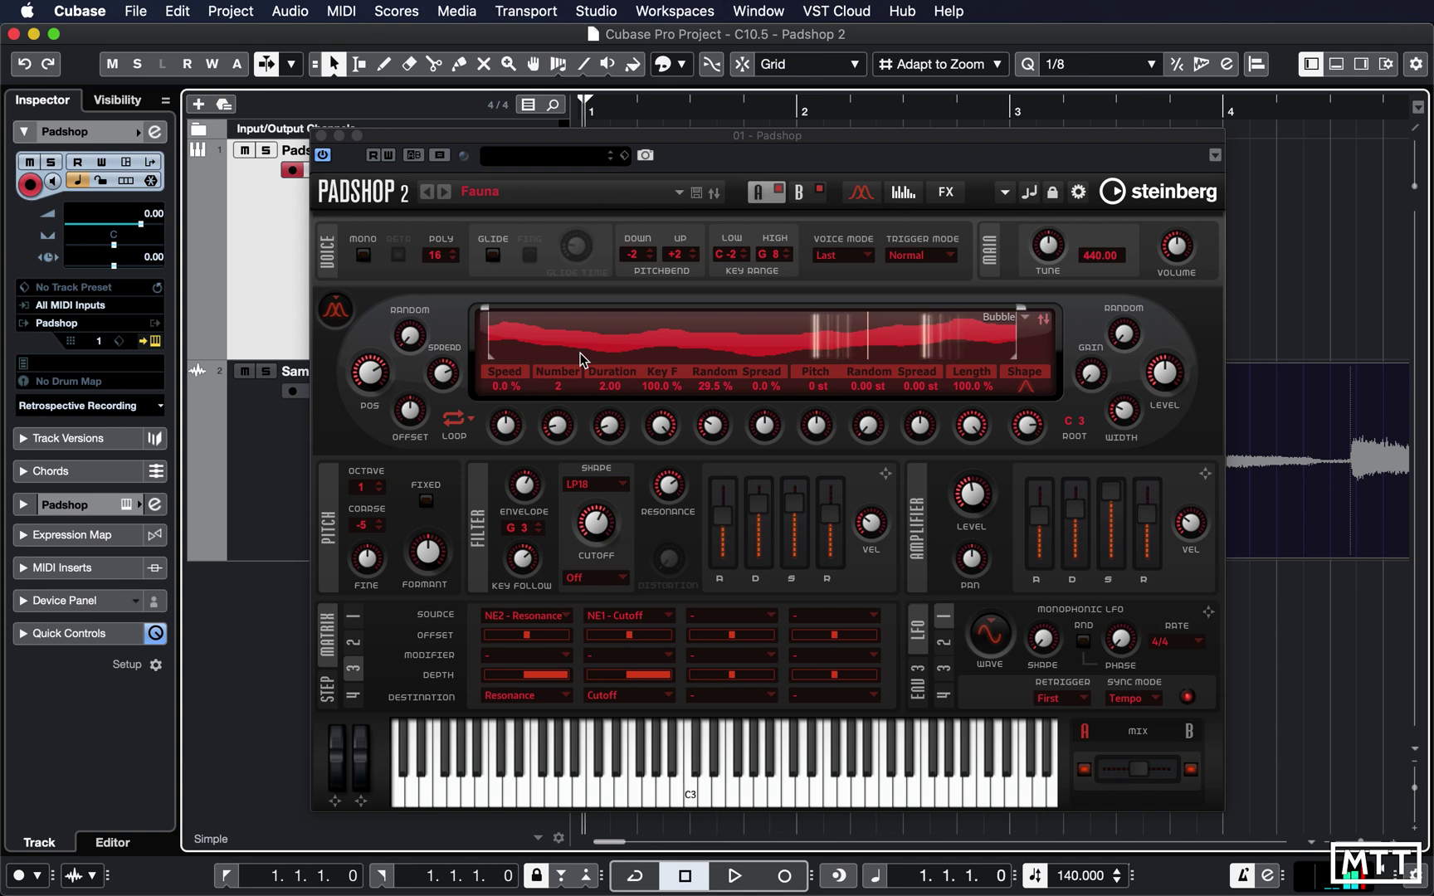
Replace the search with 'triple' and load the Triple Pulse Pad preset.
left_click(549, 191)
double_click(579, 309)
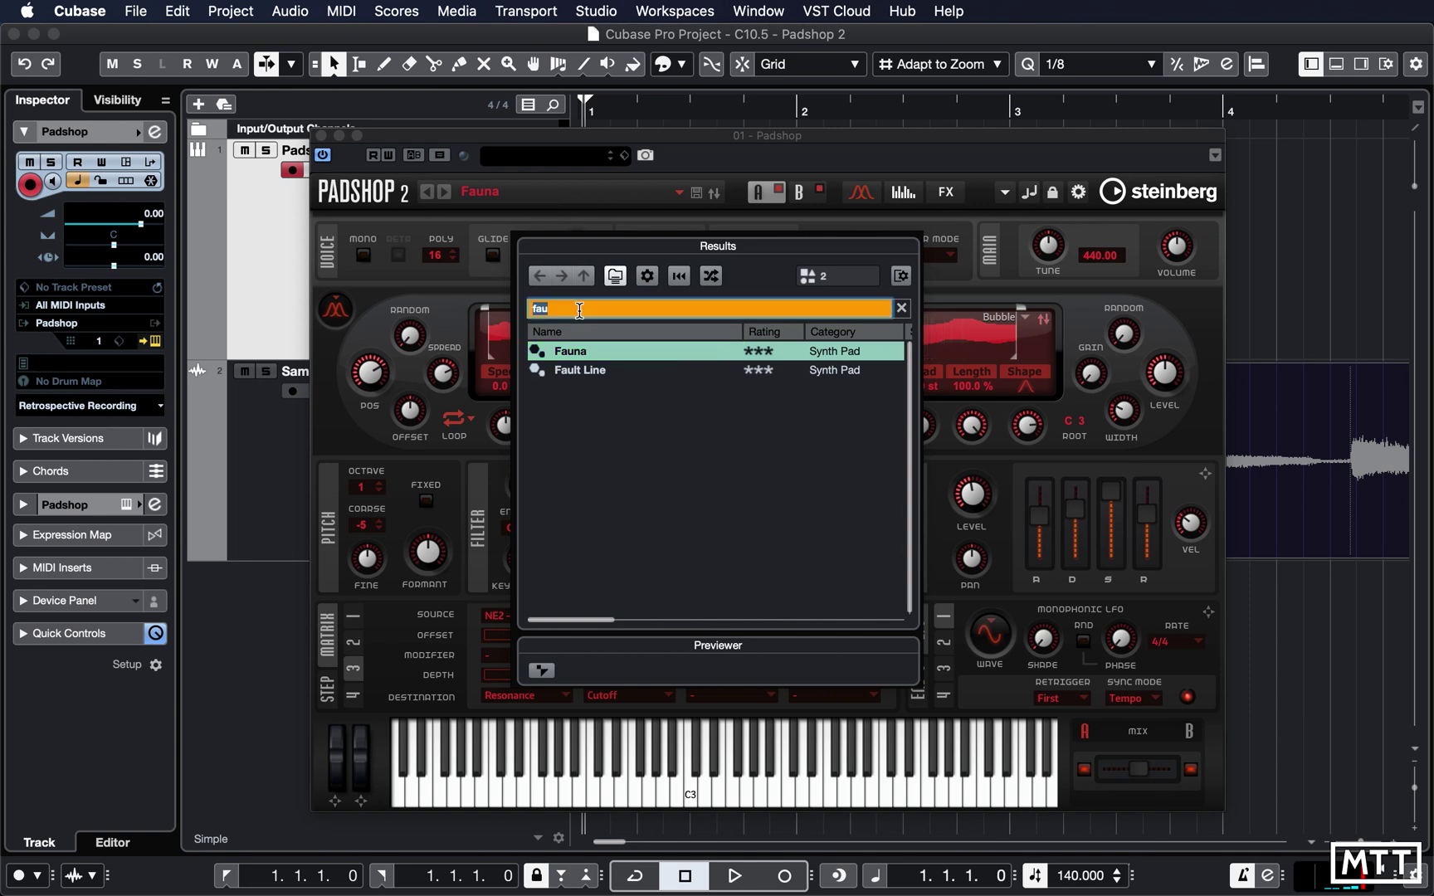
type("triple")
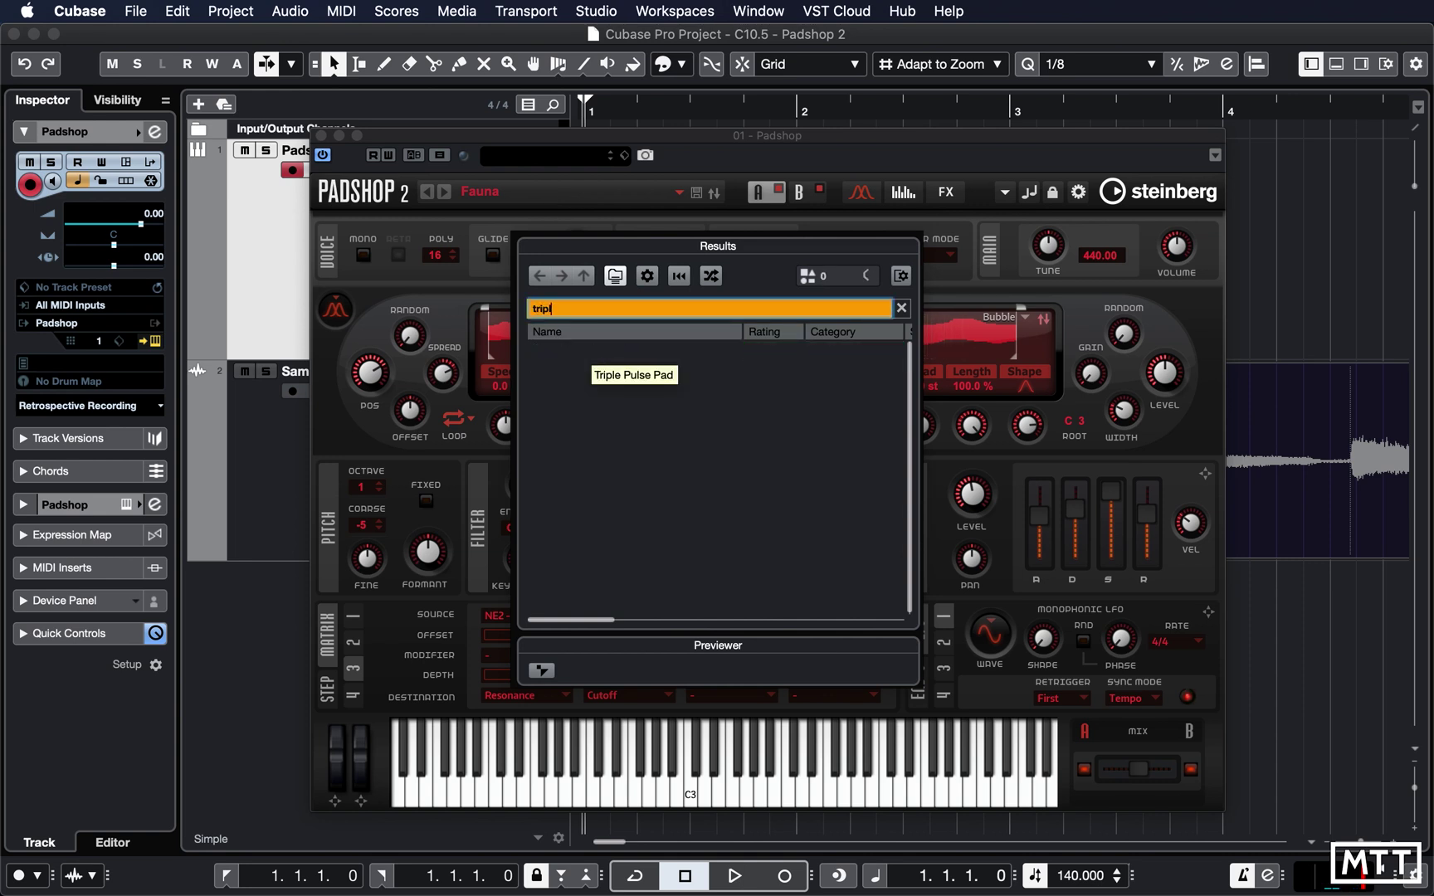
double_click(563, 351)
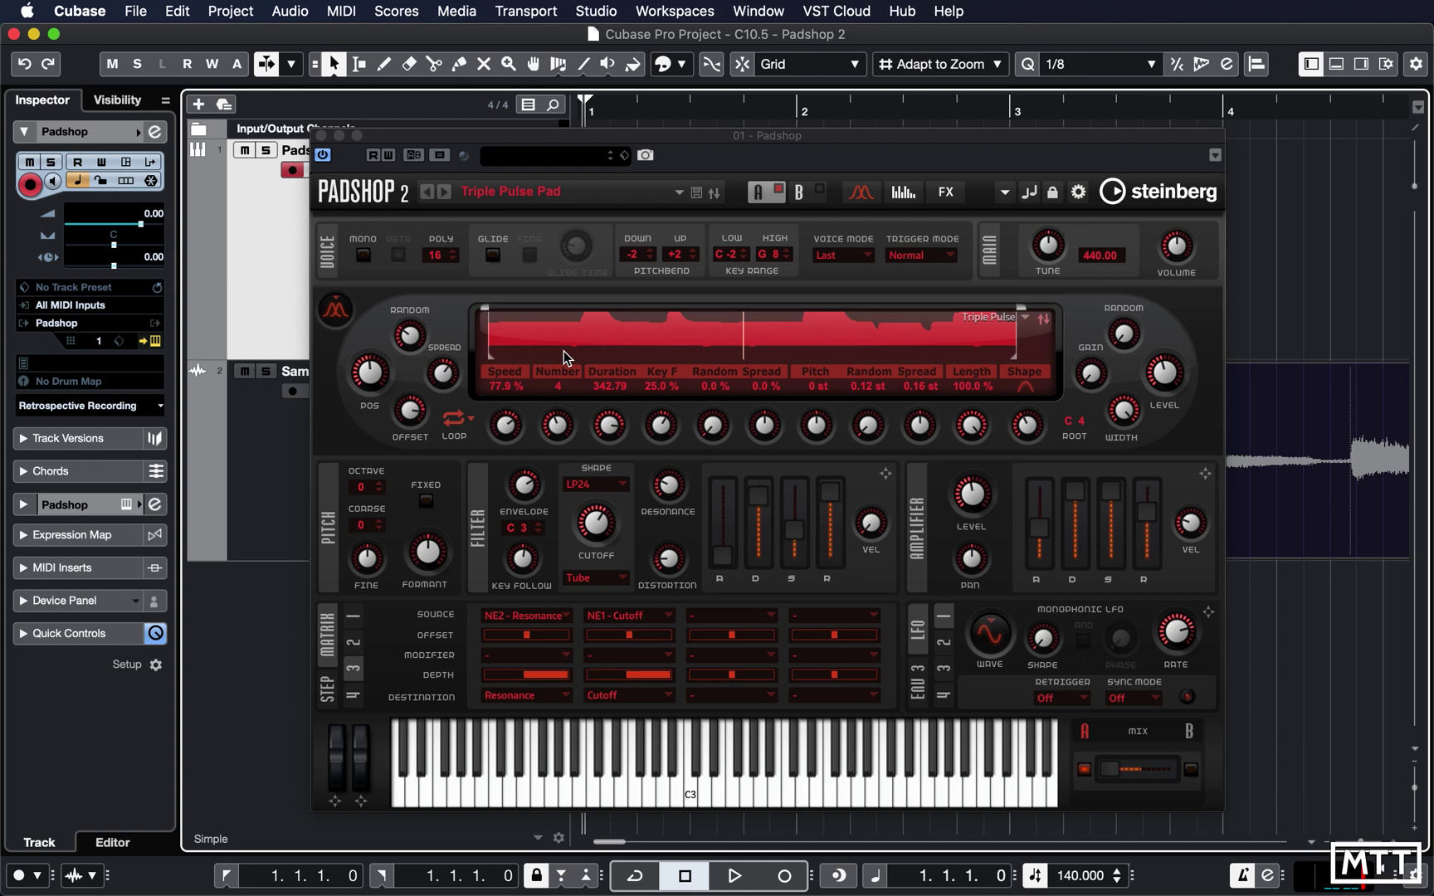